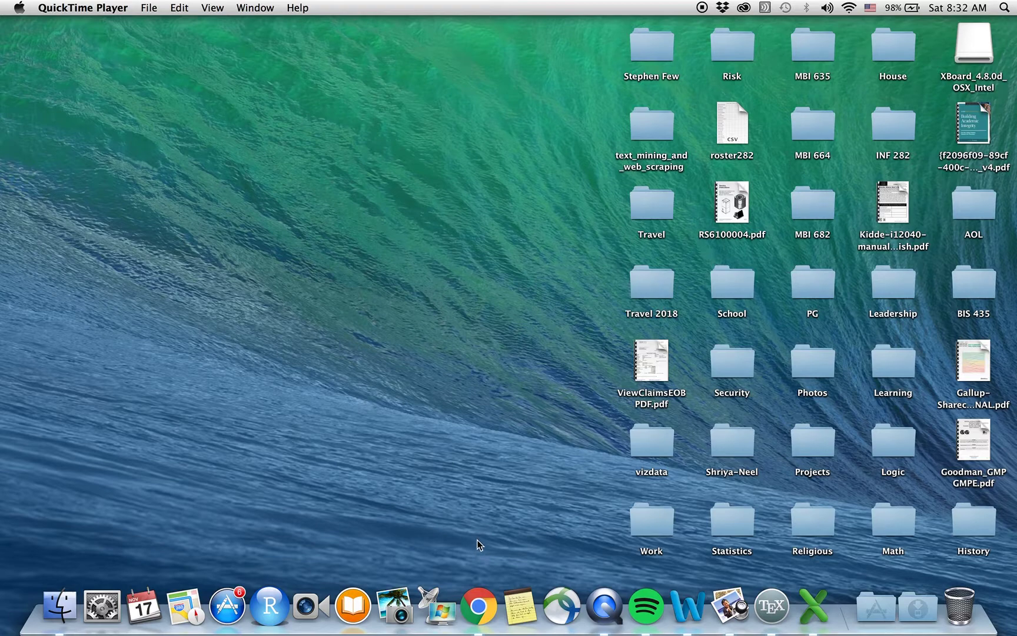
# Open the draw.io website in Google Chrome.
pyautogui.click(478, 606)
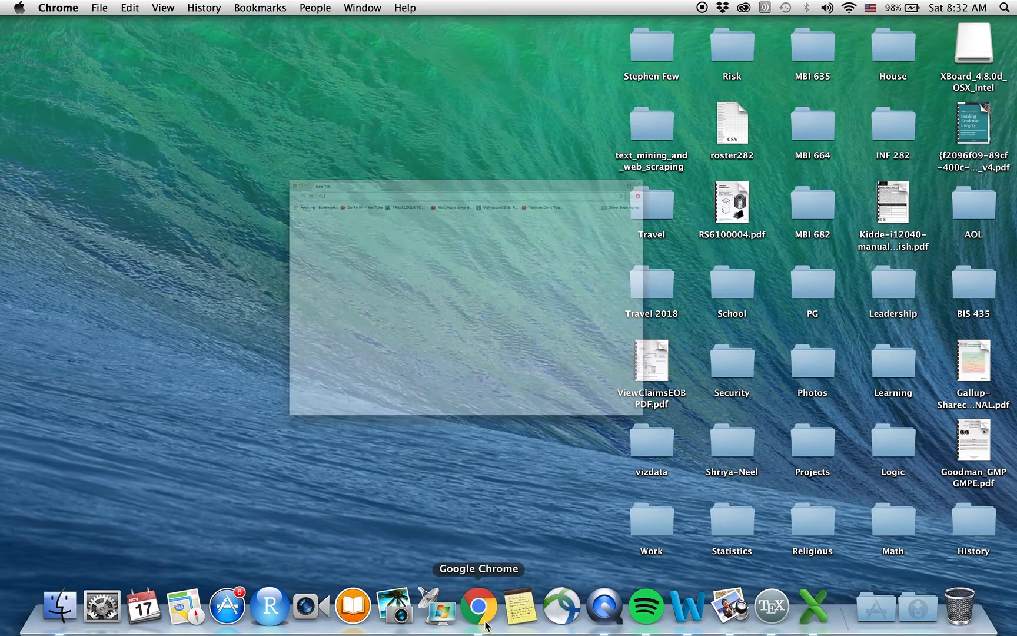
pyautogui.write('draw')
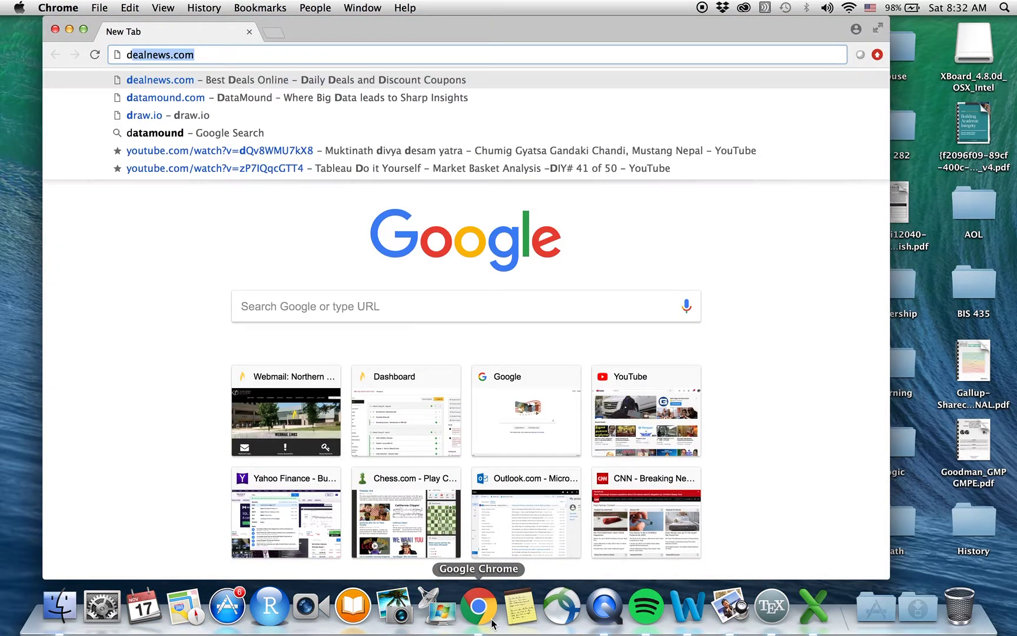
pyautogui.write('.io')
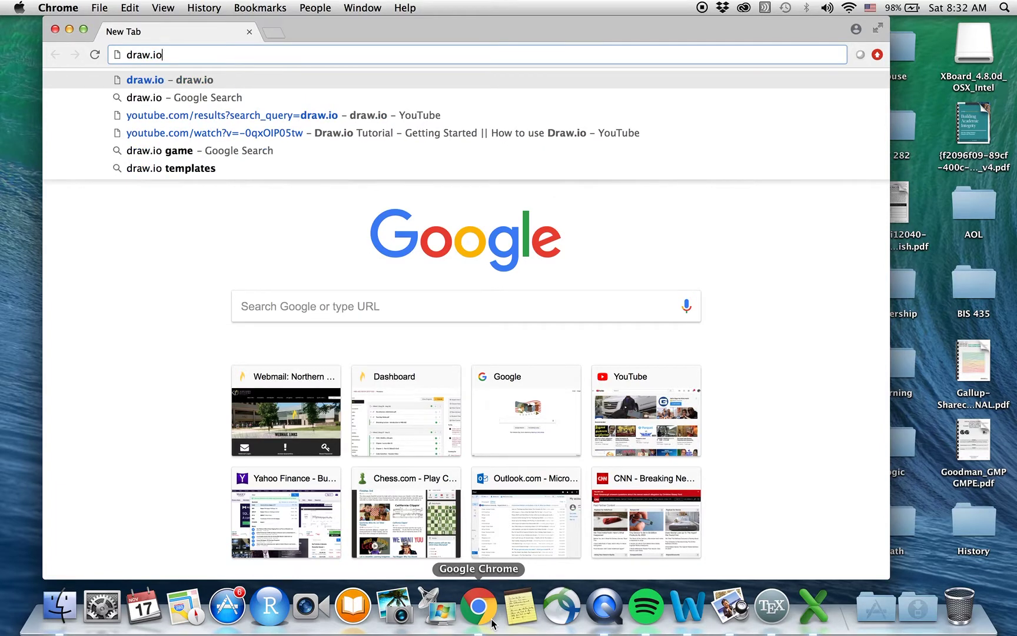
pyautogui.press('Return')
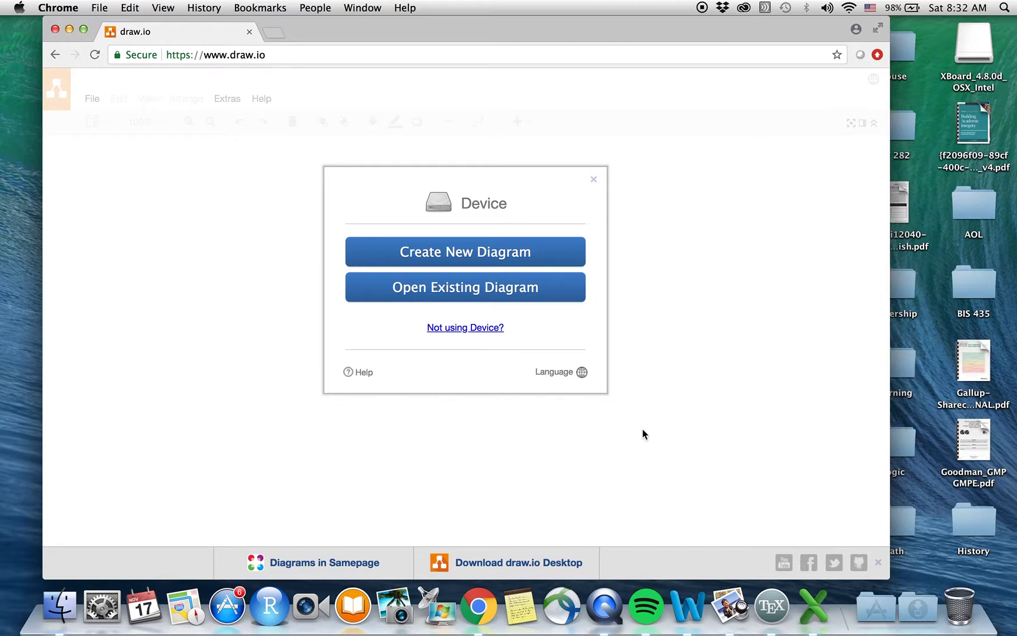
# Create a new blank diagram from the Basic templates, keeping the default file name.
pyautogui.click(455, 252)
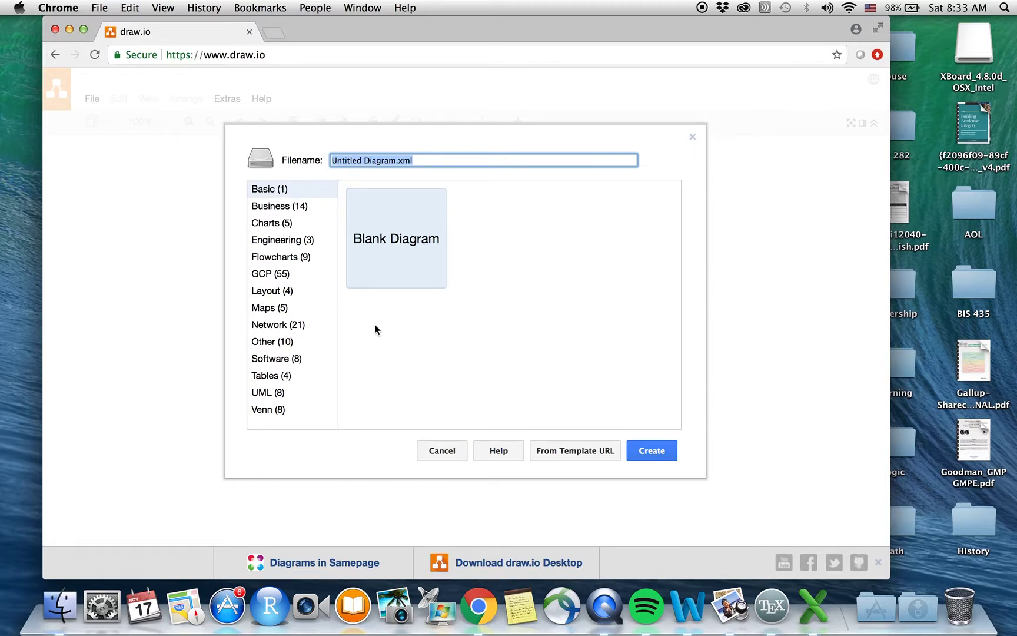
pyautogui.click(269, 242)
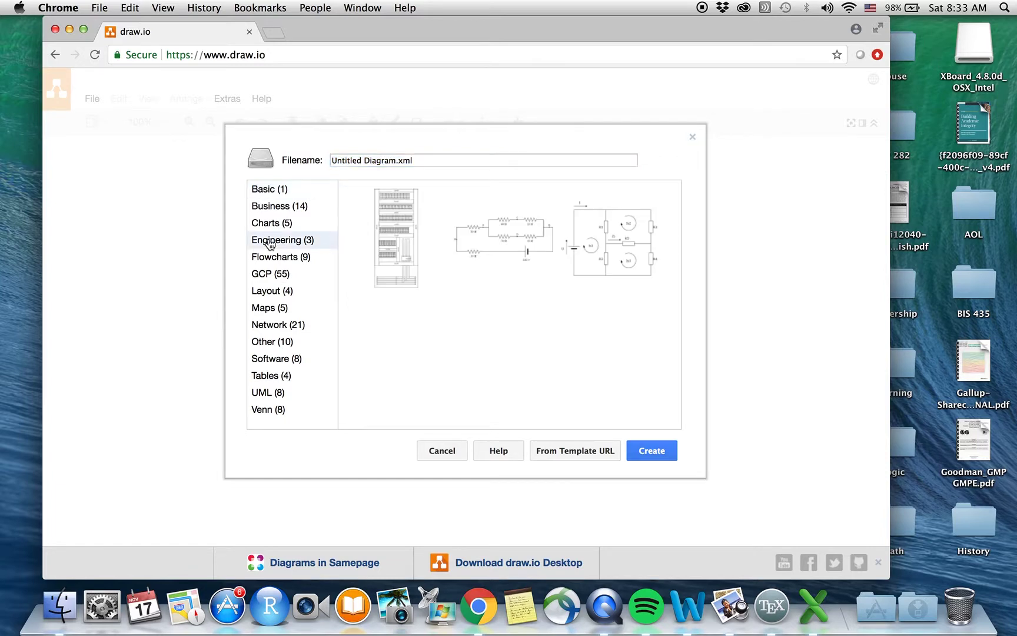
pyautogui.click(272, 192)
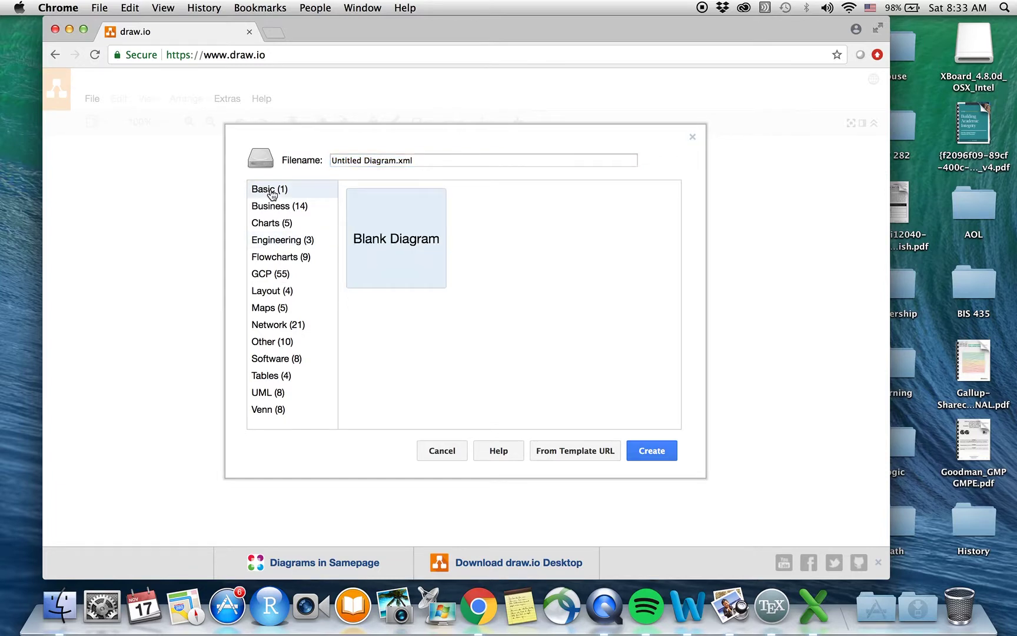
pyautogui.click(652, 451)
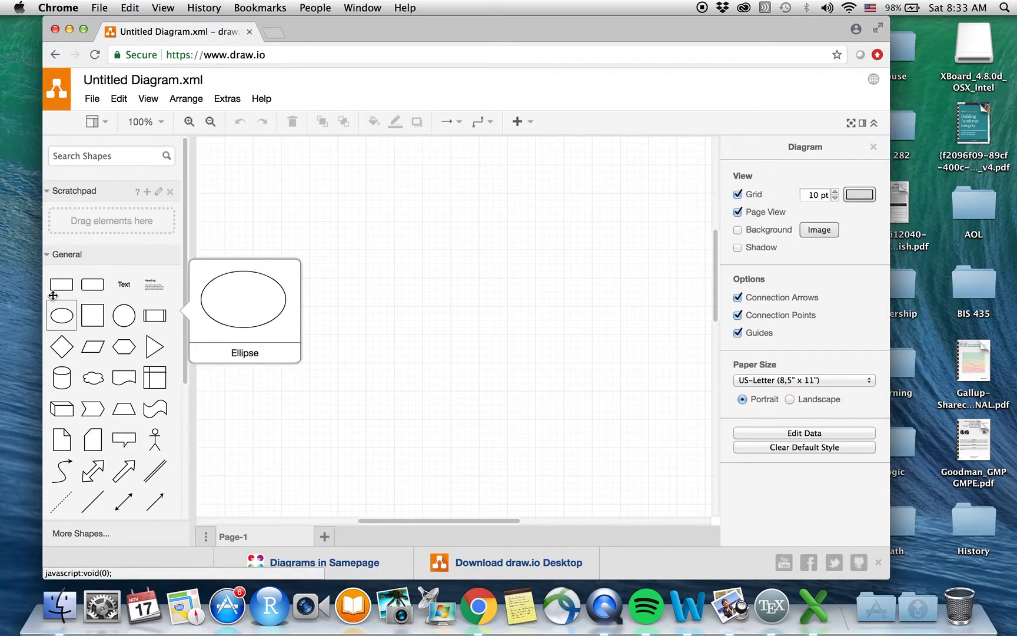
# Insert an entity-relation table with a PK uniqueId field and three rows near the upper left of the page.
pyautogui.click(47, 257)
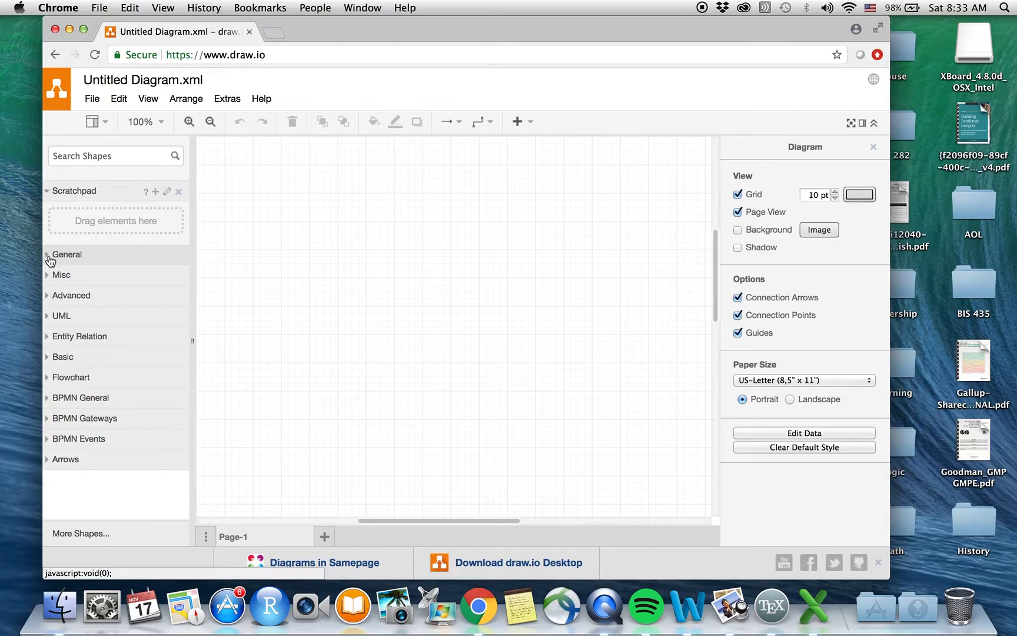
pyautogui.click(49, 338)
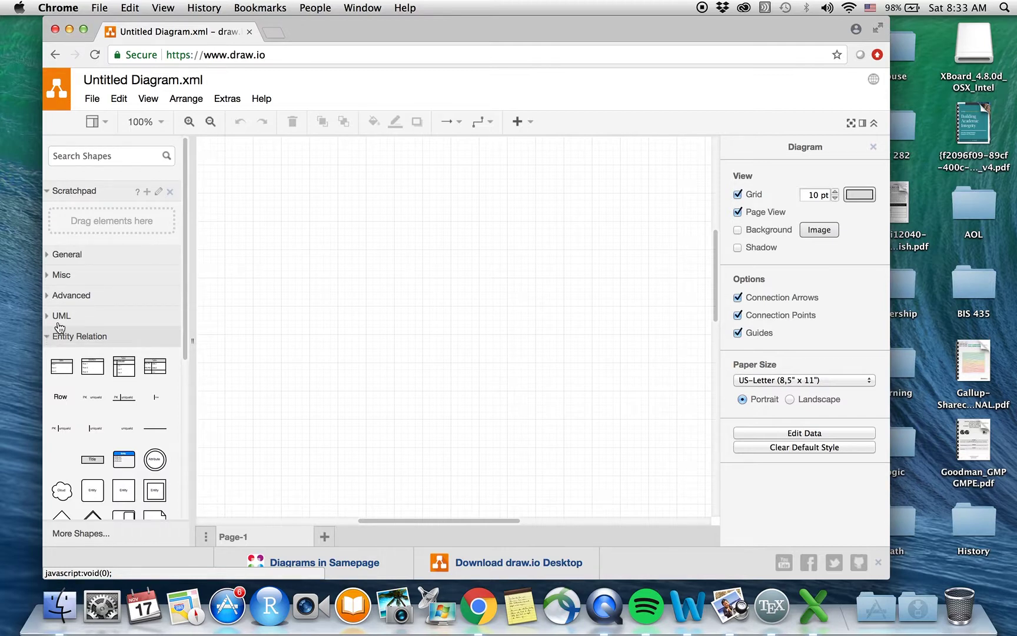
pyautogui.moveTo(127, 362)
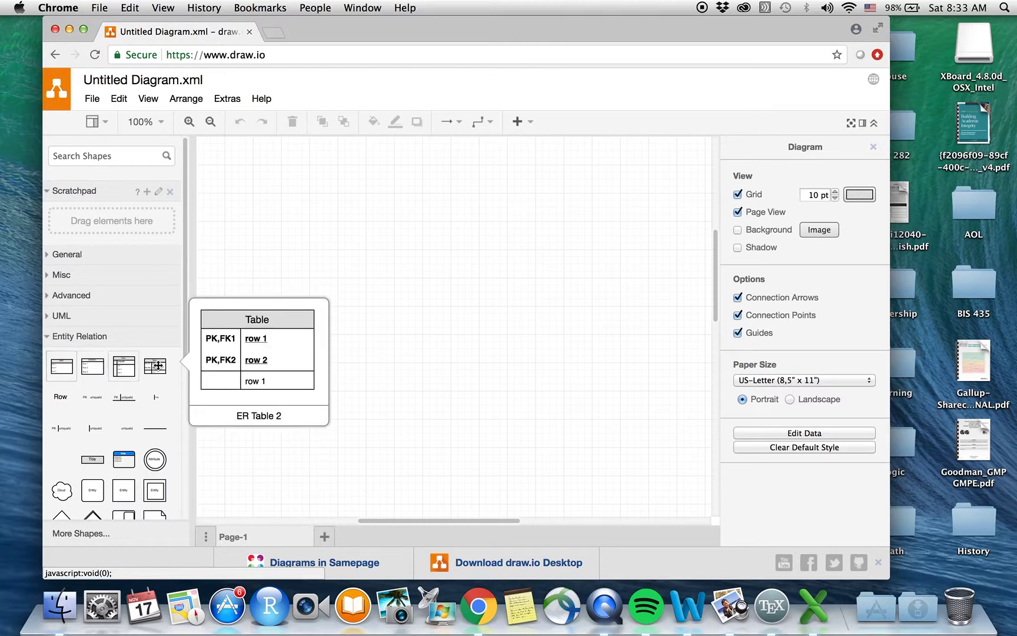
pyautogui.click(124, 365)
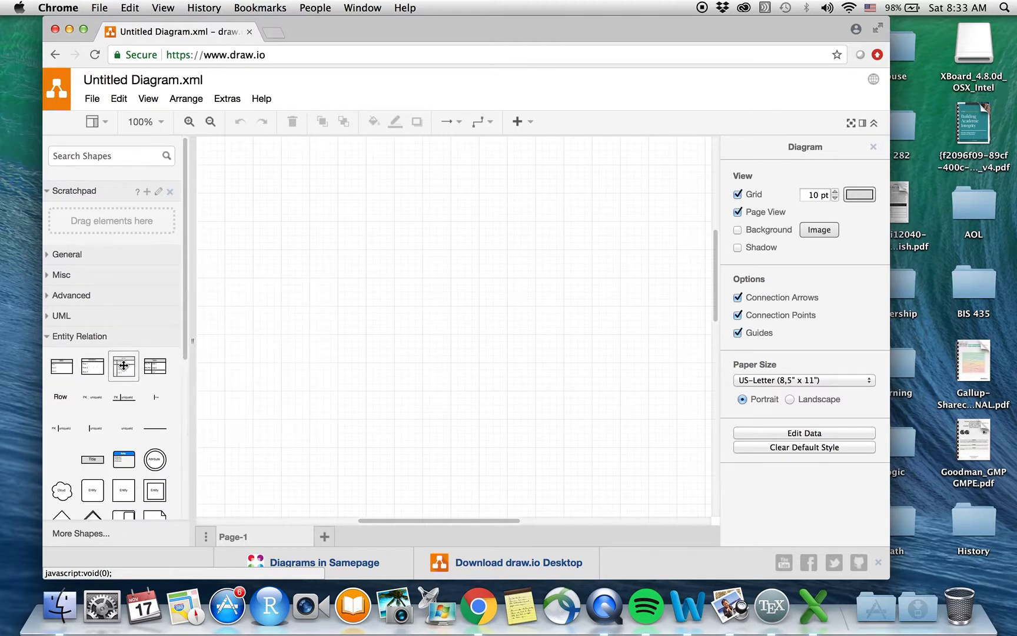
pyautogui.click(424, 253)
pyautogui.moveTo(306, 156); pyautogui.dragTo(341, 199)
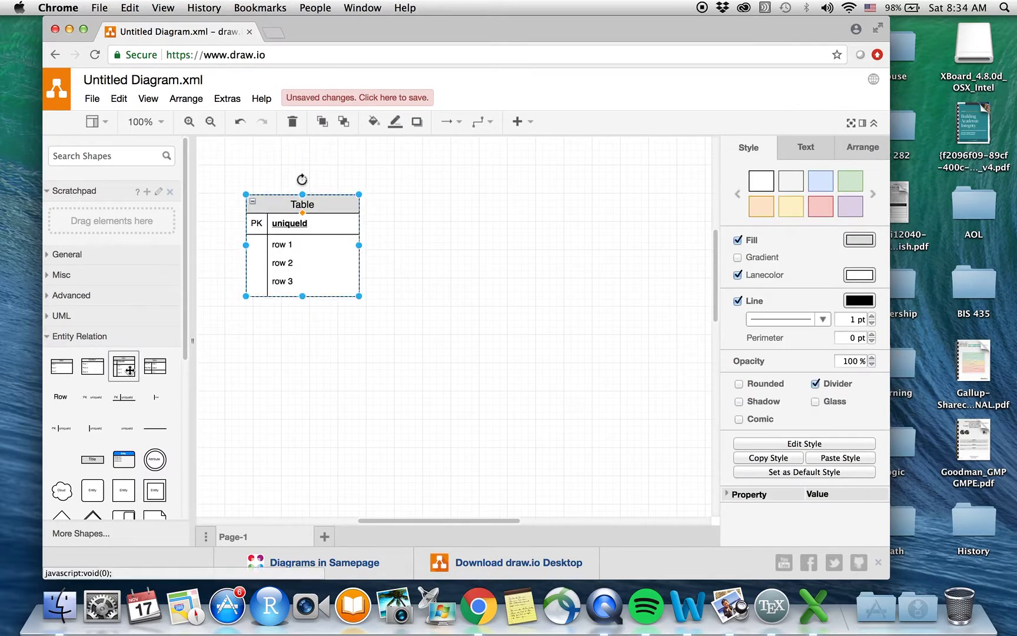
# Add more copies of the same entity-relation table below the first, and delete the lowest copy so two tables remain.
pyautogui.moveTo(128, 370)
pyautogui.click(302, 309)
pyautogui.click(302, 428)
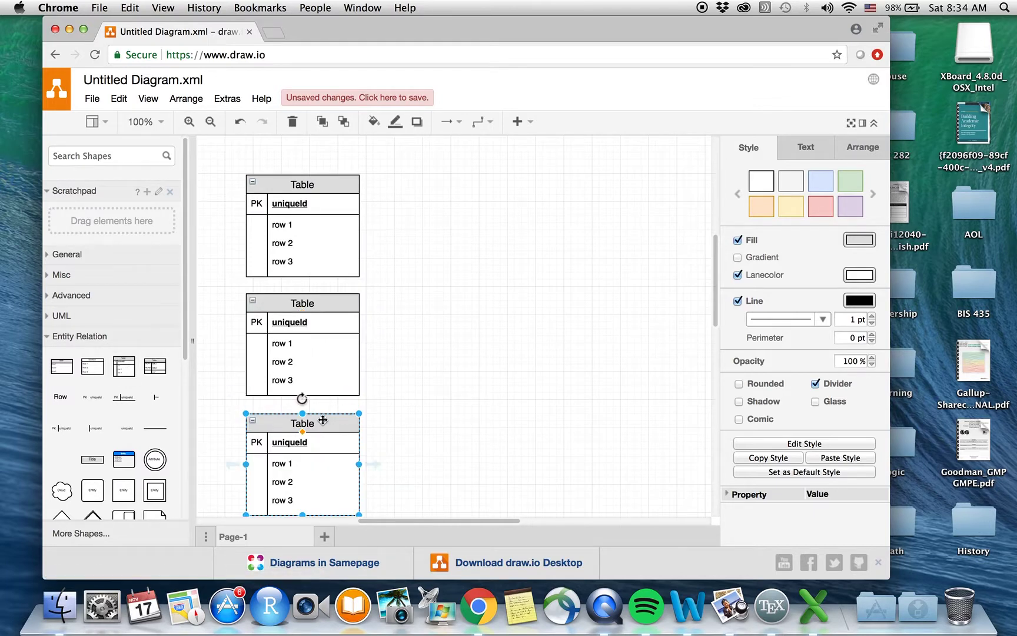
pyautogui.press('Delete')
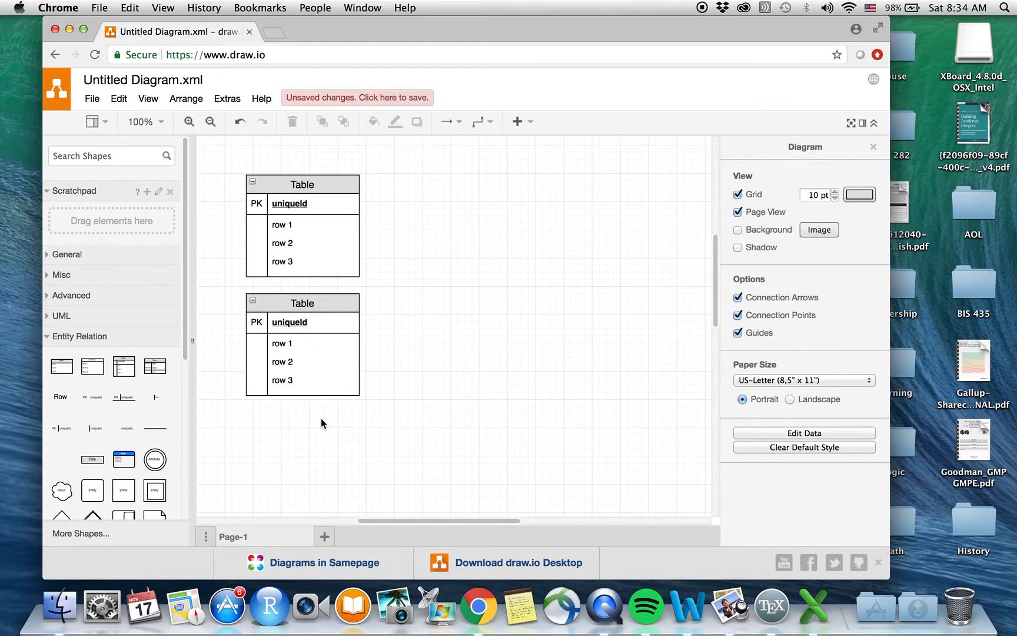
# Move the second table to the right side of the page and shift the first table slightly down.
pyautogui.moveTo(334, 305); pyautogui.dragTo(640, 272)
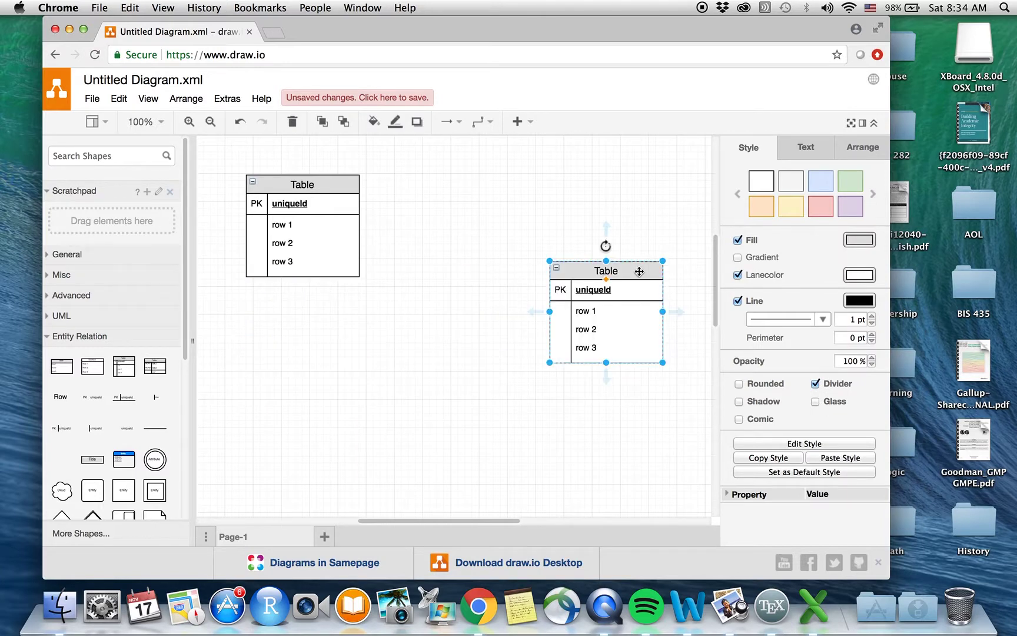
pyautogui.moveTo(299, 182); pyautogui.dragTo(298, 240)
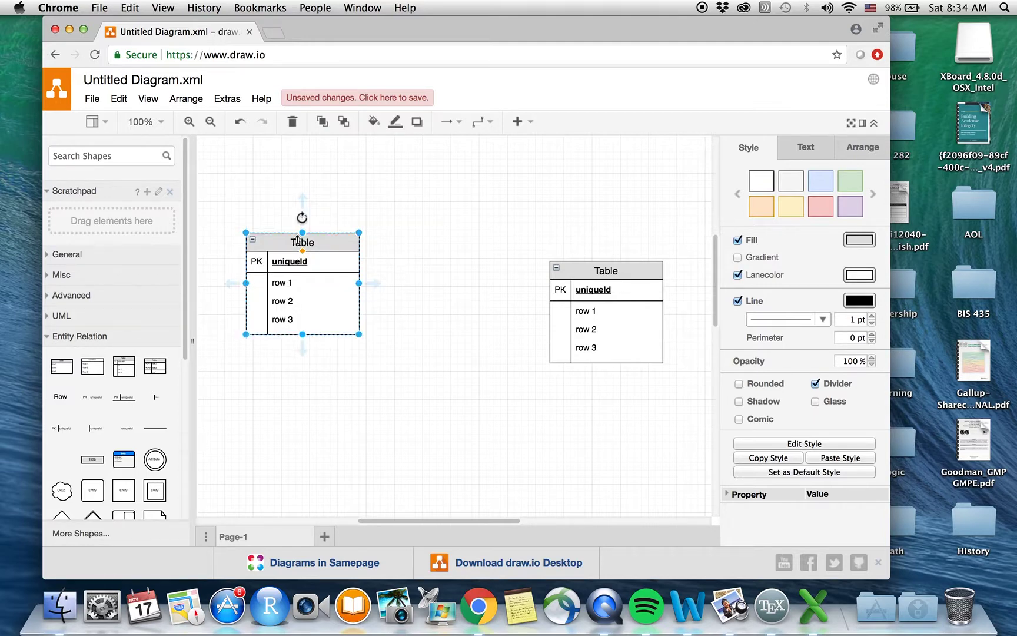
pyautogui.click(462, 251)
# Try to top-align both tables with all their inner cells selected, and undo the alignment.
pyautogui.moveTo(222, 191); pyautogui.dragTo(681, 422)
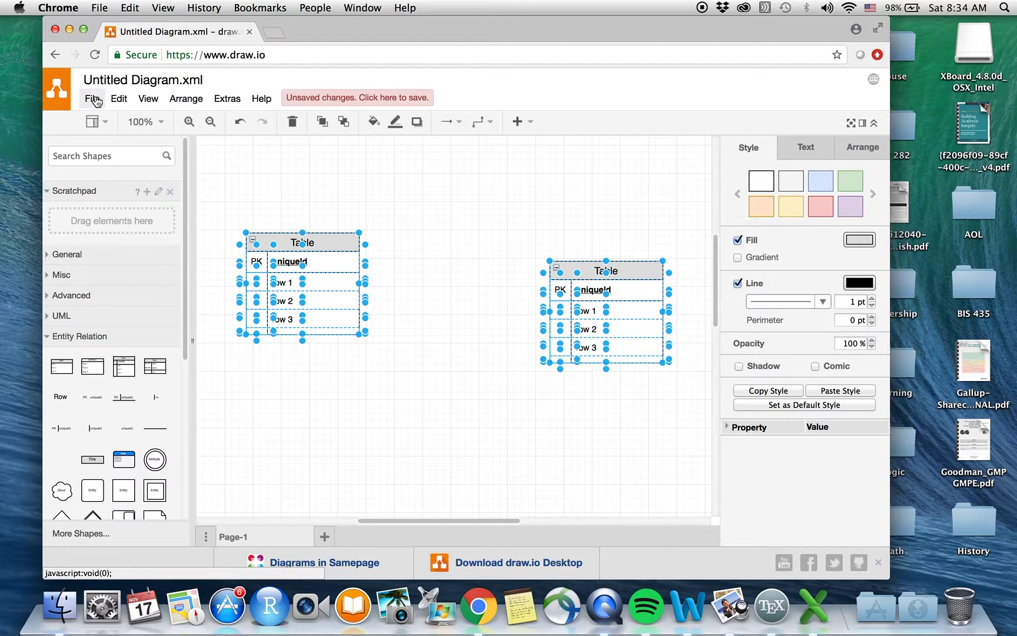
pyautogui.click(194, 103)
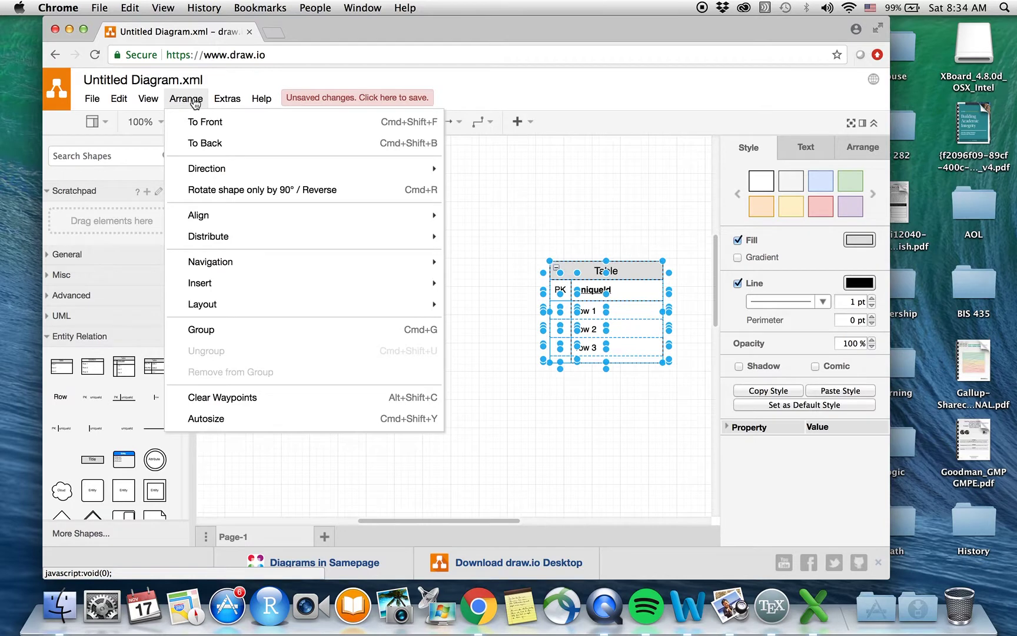
pyautogui.moveTo(257, 225)
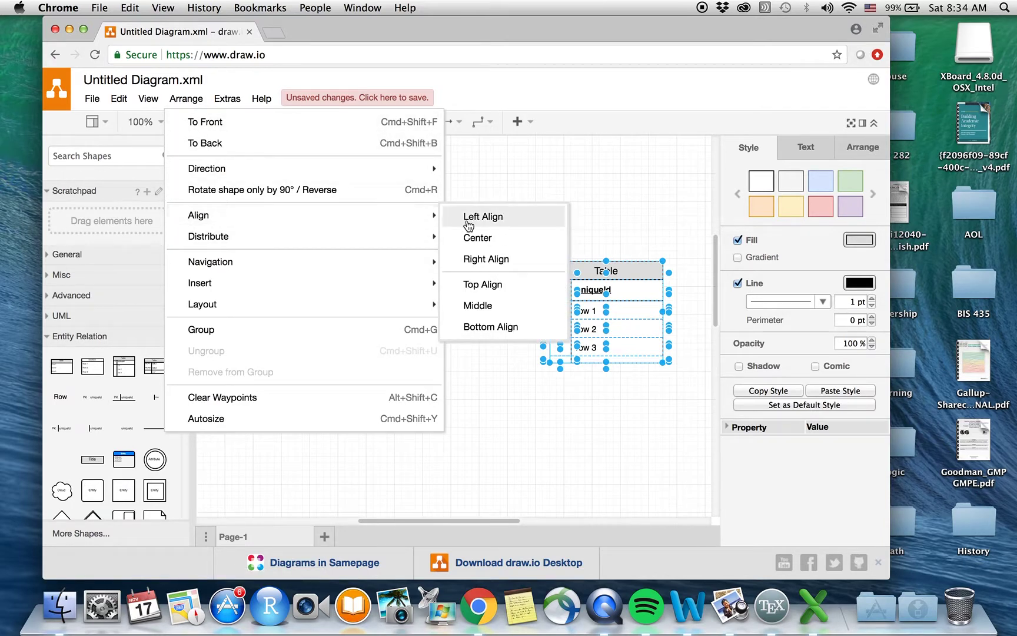
pyautogui.click(486, 288)
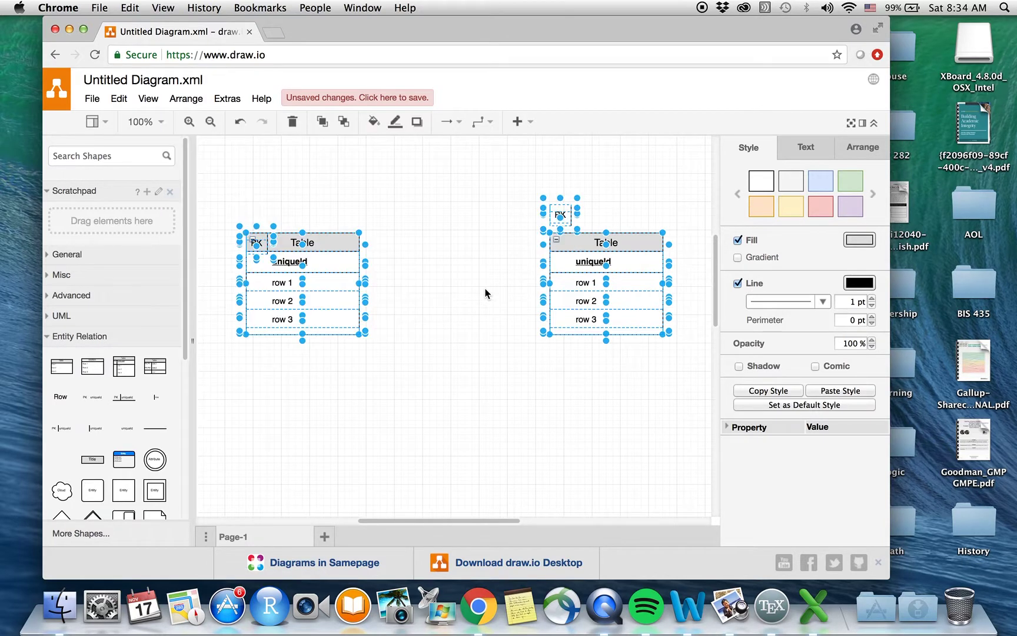
pyautogui.click(490, 375)
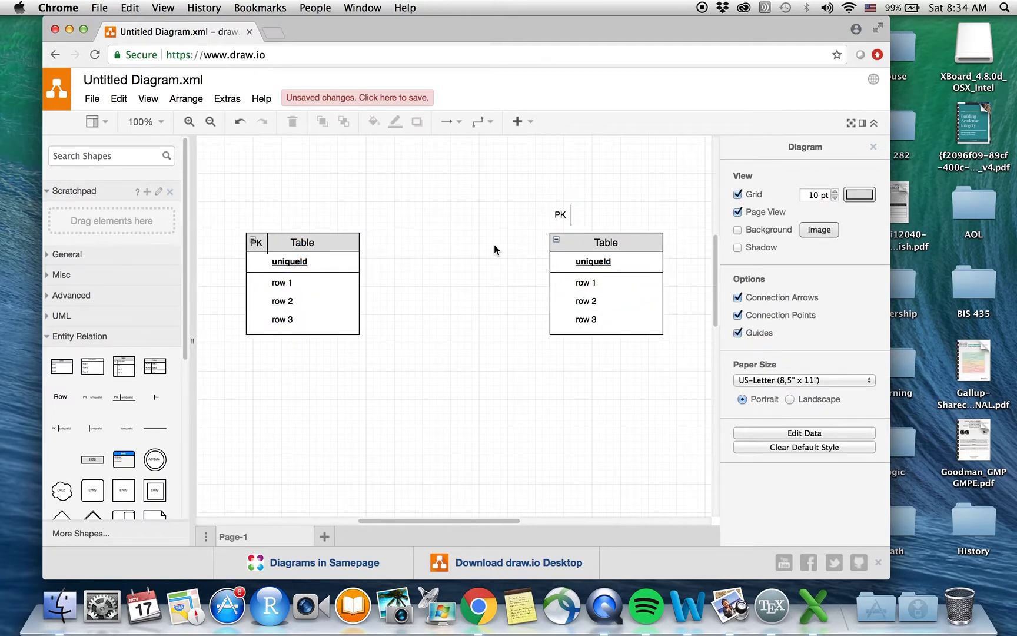
pyautogui.press('super+z')
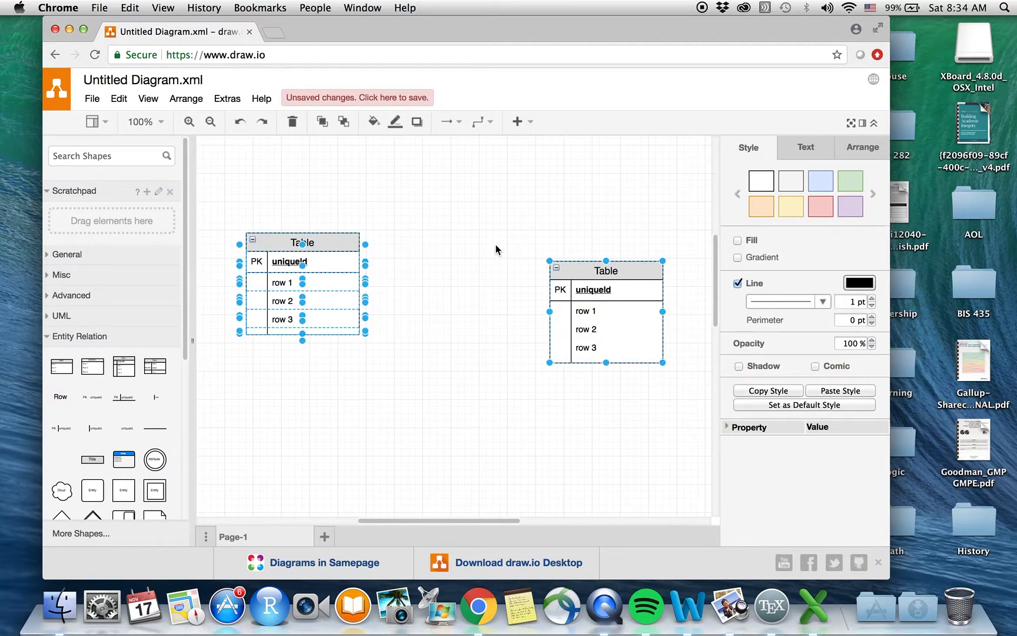
pyautogui.click(504, 340)
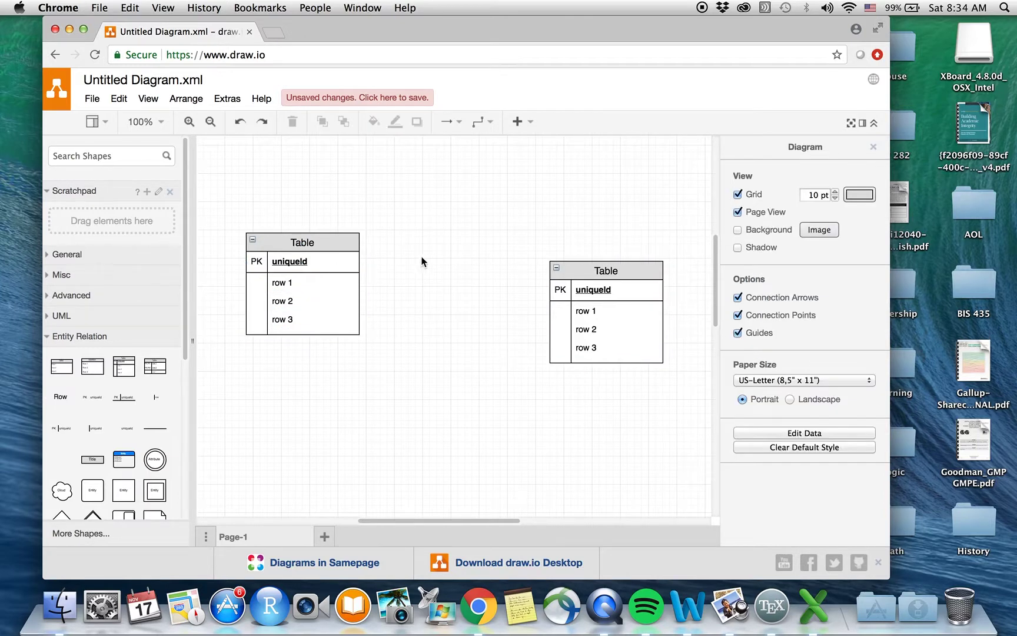
# Select only the two whole tables and top-align them with each other.
pyautogui.click(349, 239)
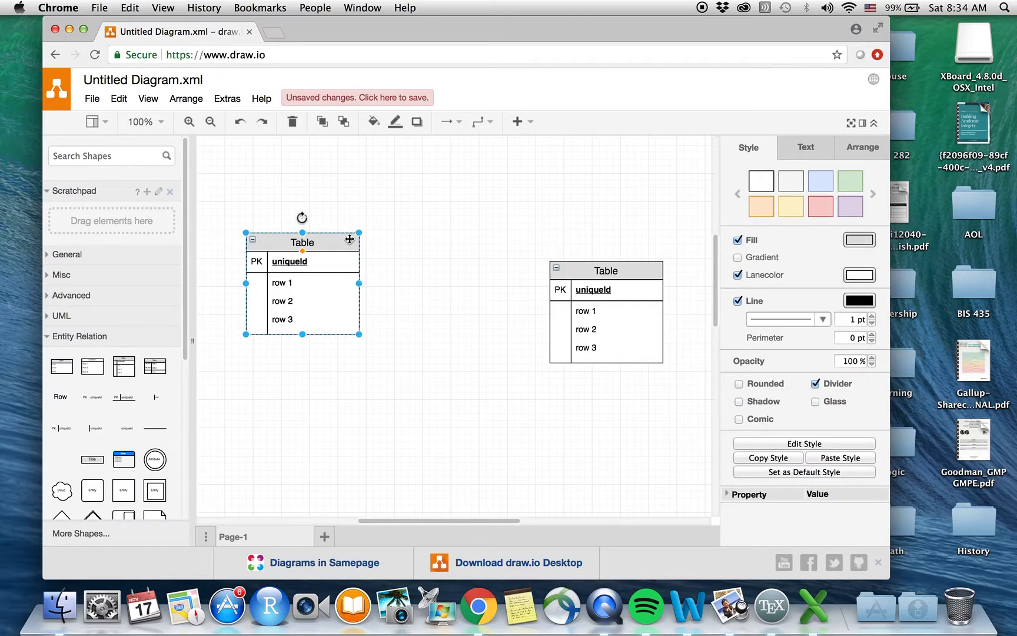
pyautogui.keyDown('shift'); pyautogui.click(641, 269); pyautogui.keyUp('shift')
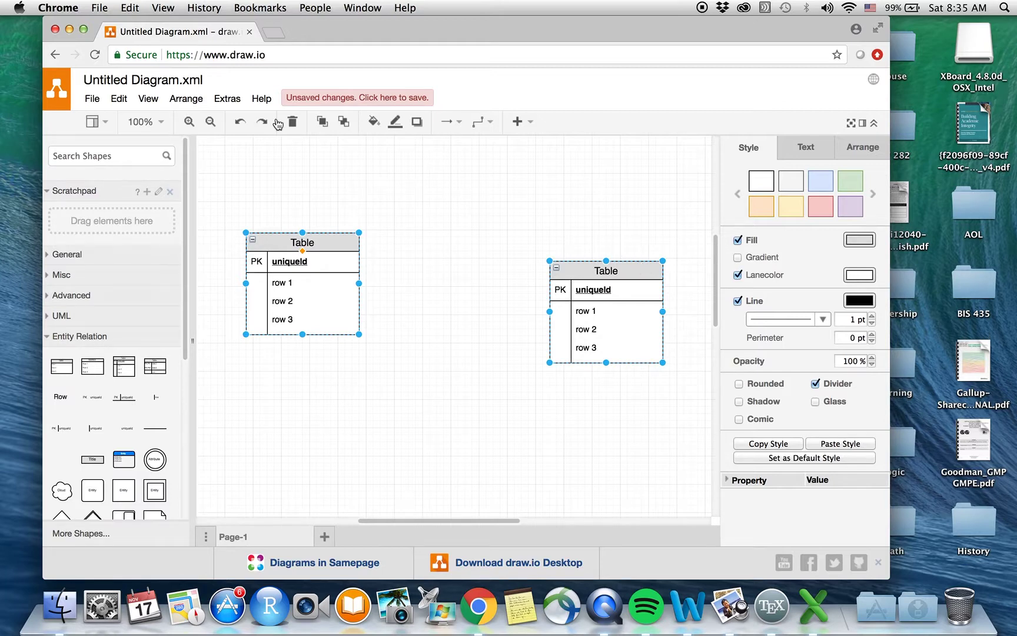
pyautogui.click(200, 104)
pyautogui.moveTo(234, 219)
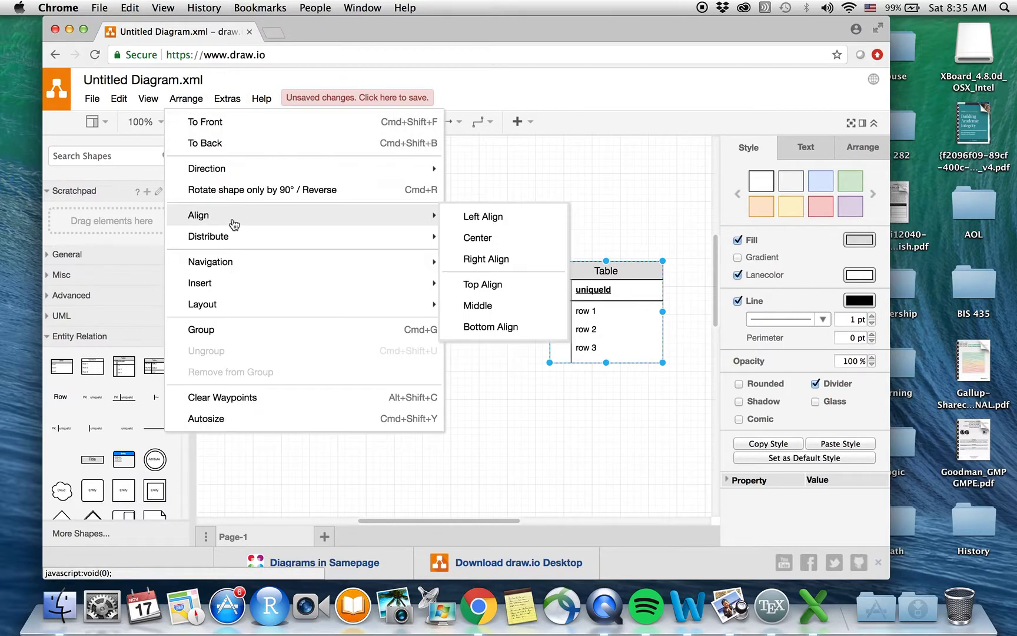
pyautogui.click(480, 286)
pyautogui.click(531, 366)
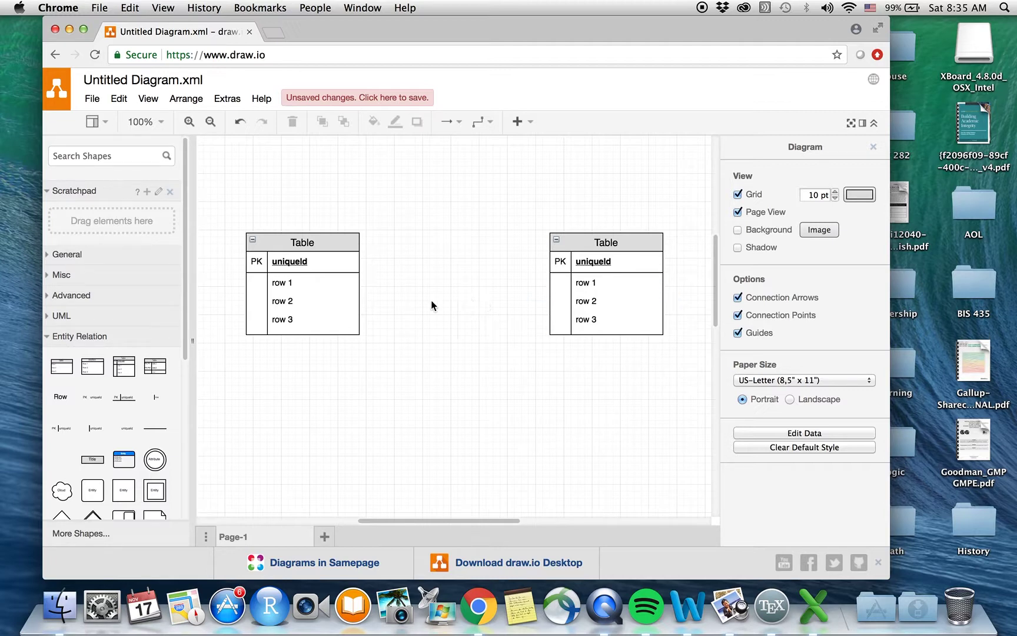
# Title the left table Technicians and rename its primary key field TechNO.
pyautogui.click(311, 243)
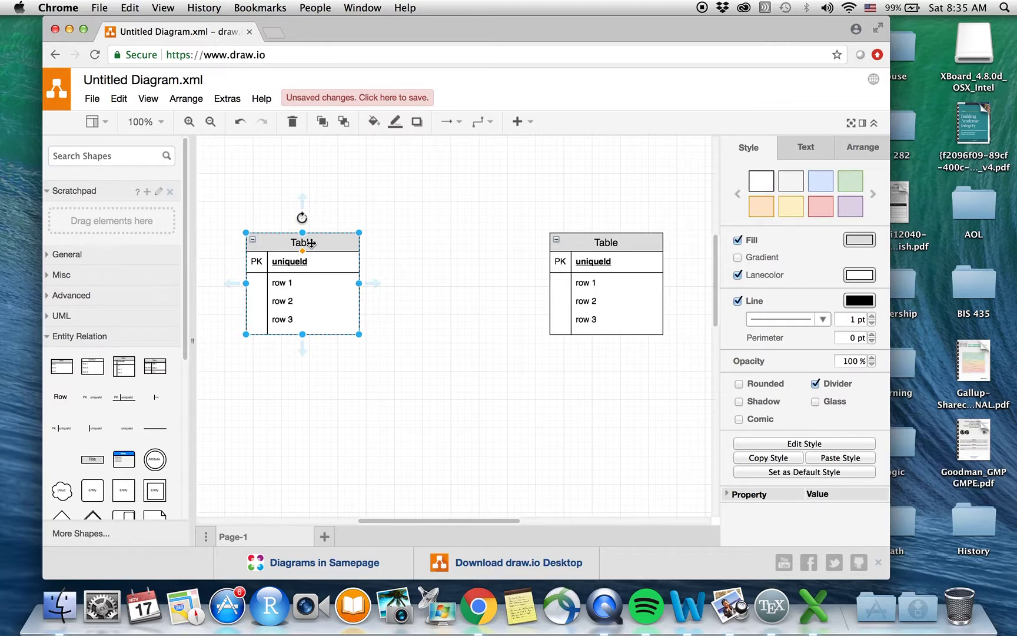
pyautogui.doubleClick(311, 242)
pyautogui.press('BackSpace')
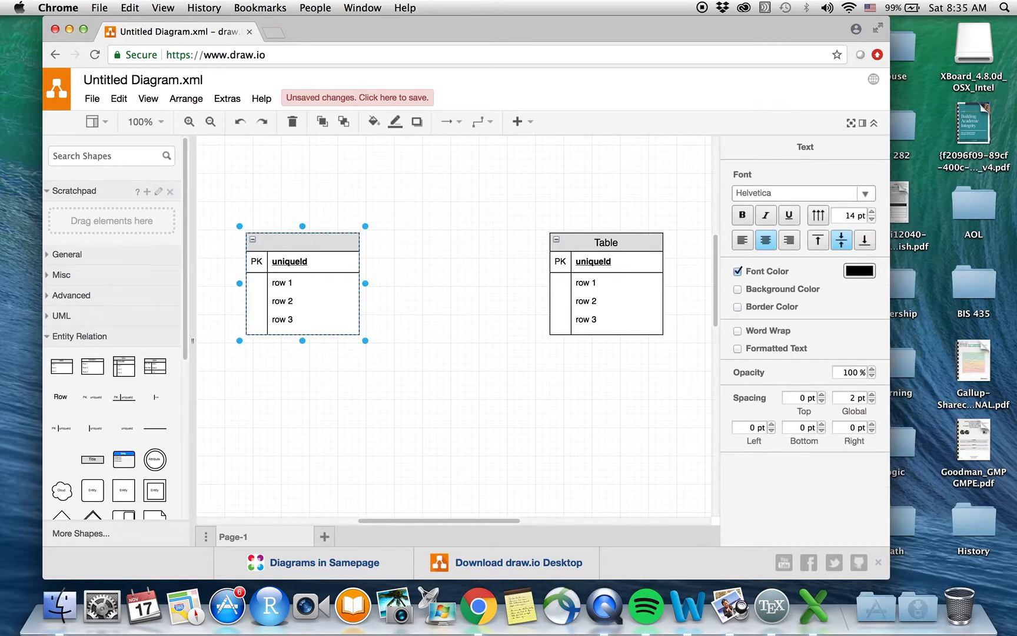
pyautogui.write('Technicians')
pyautogui.click(276, 264)
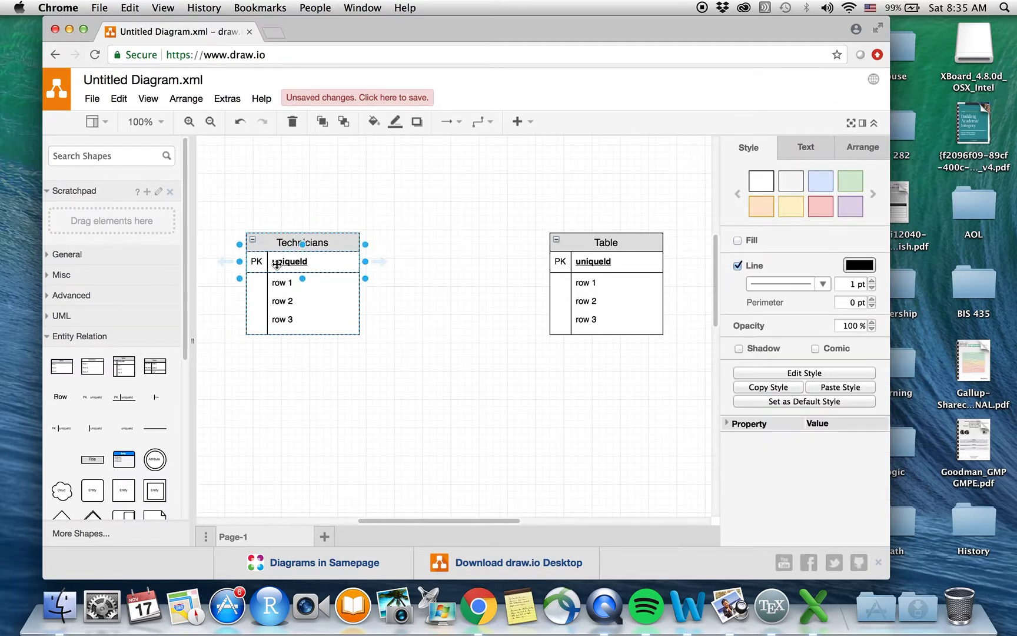
pyautogui.write('Tec')
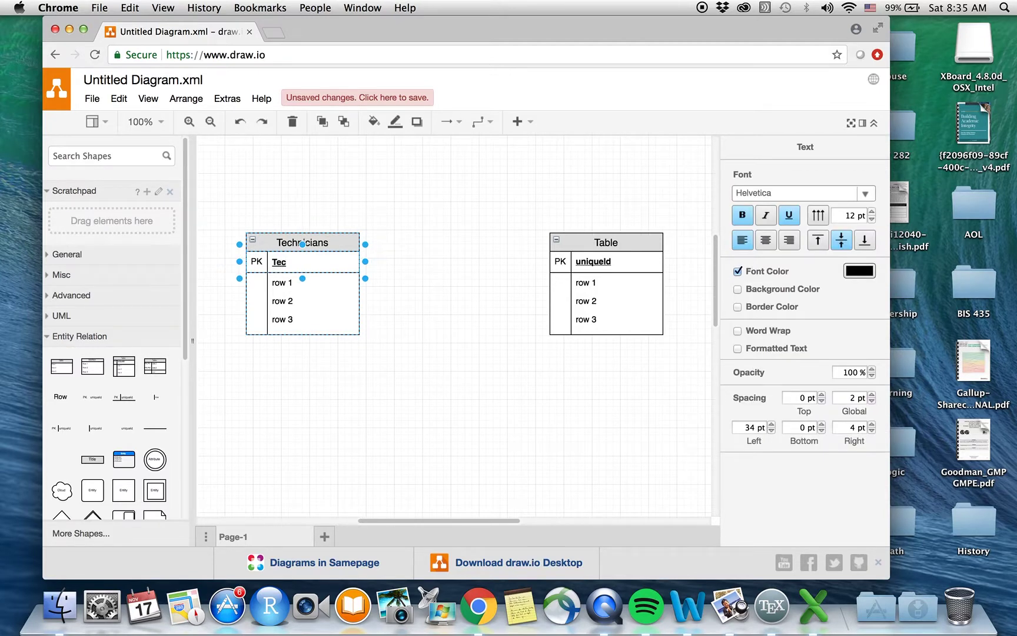
pyautogui.write('hNO')
# Title the right table Projects and rename its primary key field Projno.
pyautogui.click(605, 245)
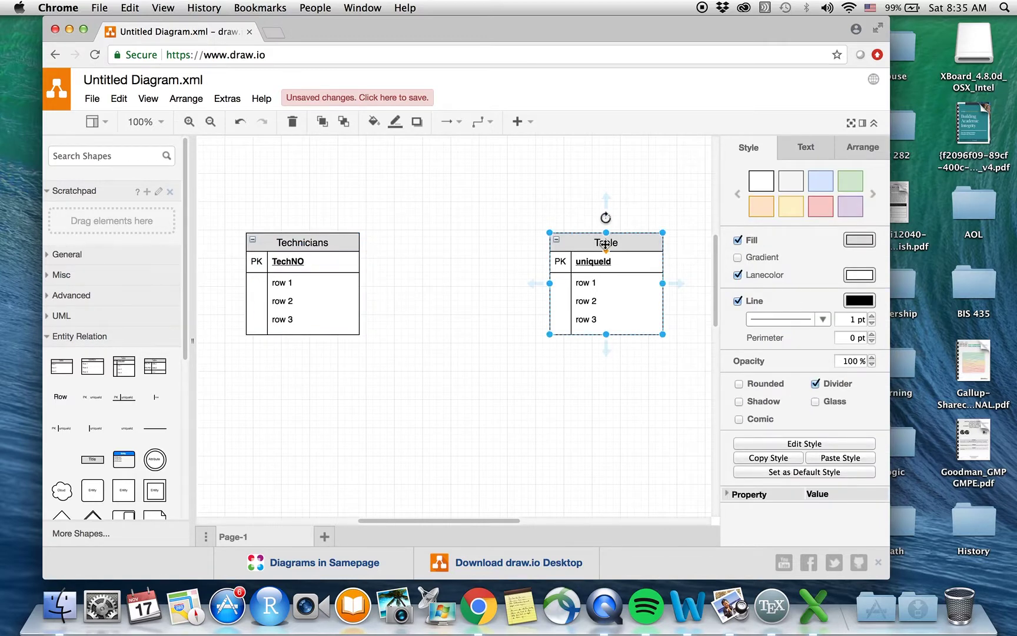
pyautogui.doubleClick(605, 244)
pyautogui.write('Projects')
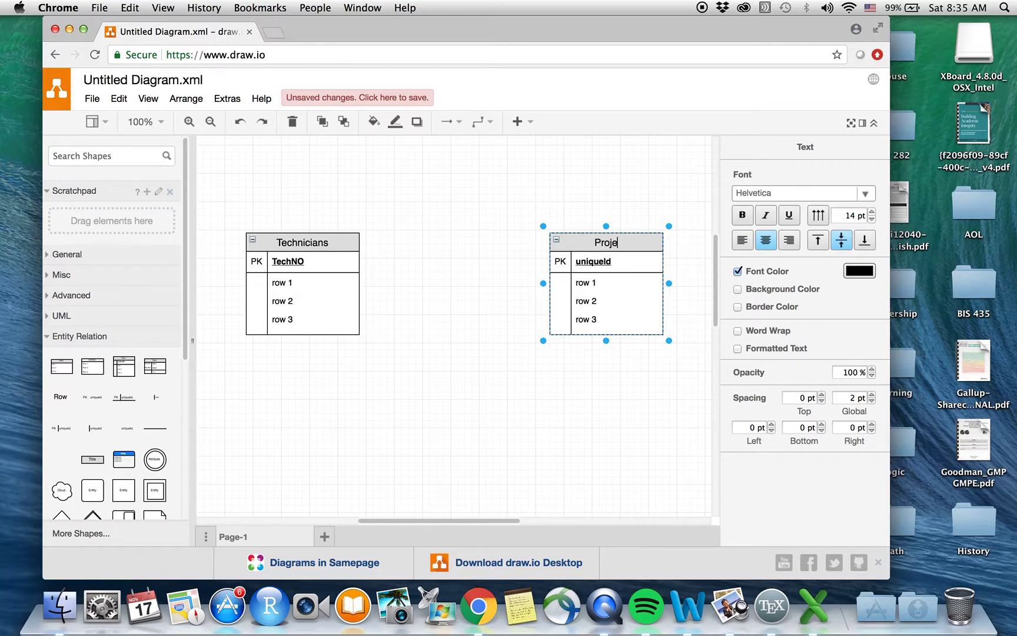
pyautogui.click(608, 262)
pyautogui.doubleClick(609, 262)
pyautogui.write('P')
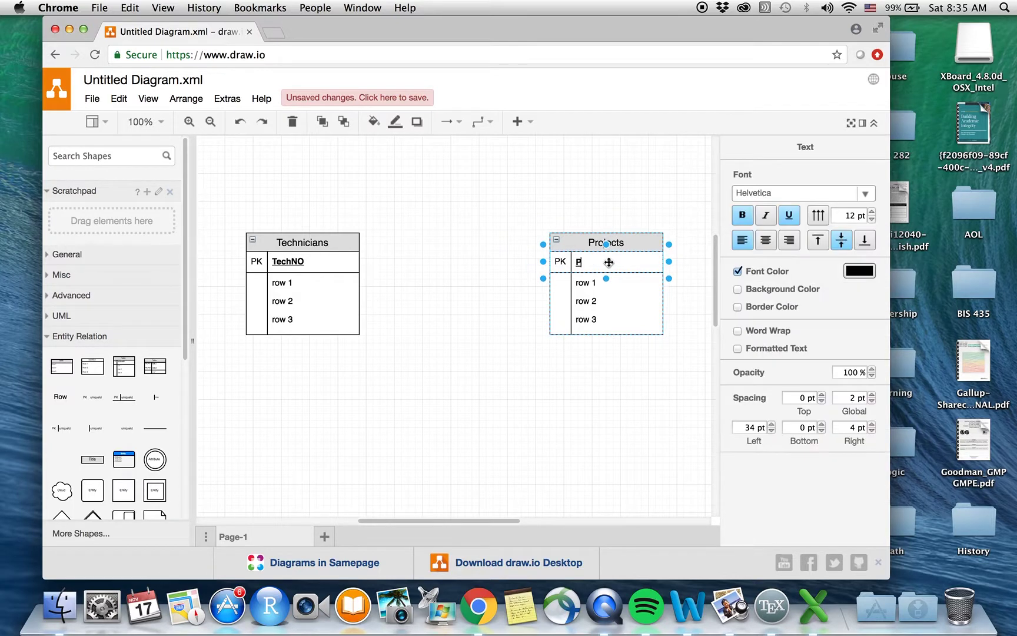
pyautogui.write('rojno')
pyautogui.click(302, 282)
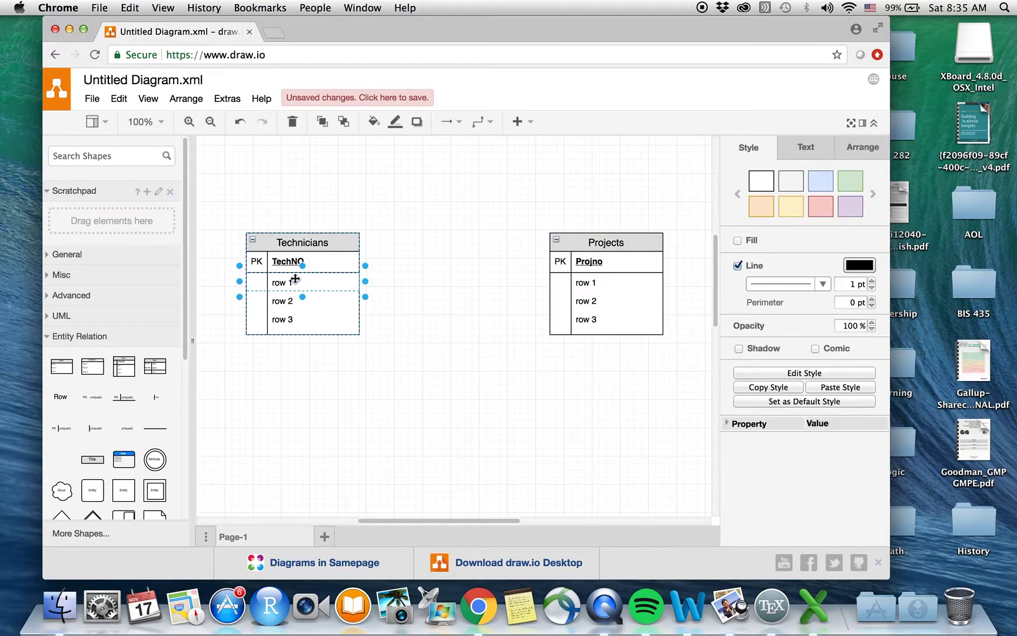
pyautogui.click(421, 406)
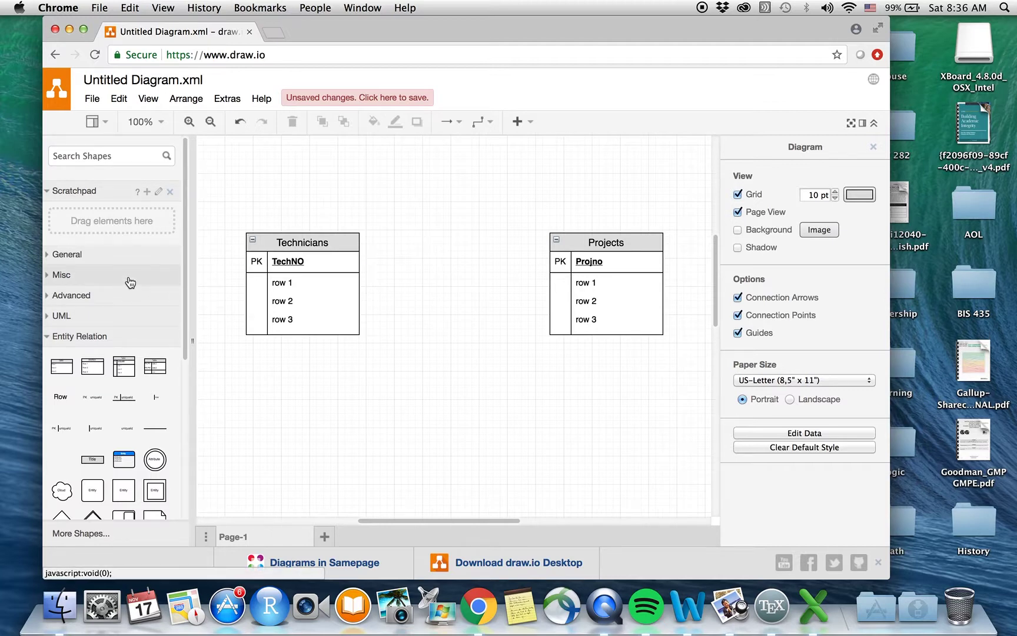
# Draw a straight horizontal connector from the Technicians table to the Projects table at the height of row 1.
pyautogui.scroll(-5, 129, 281)
pyautogui.scroll(-1, 130, 281)
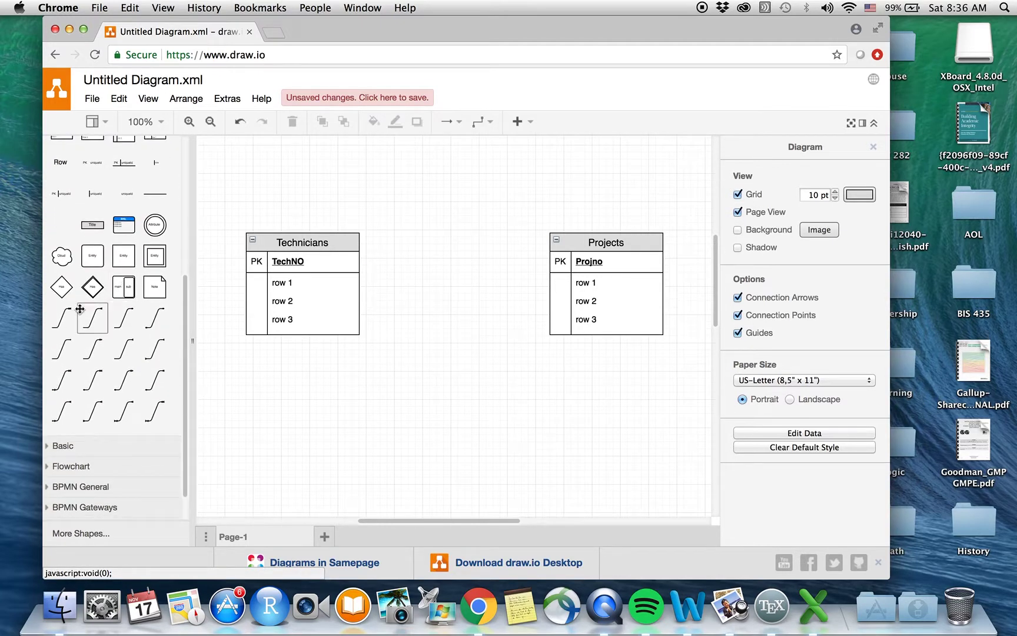
pyautogui.moveTo(104, 375)
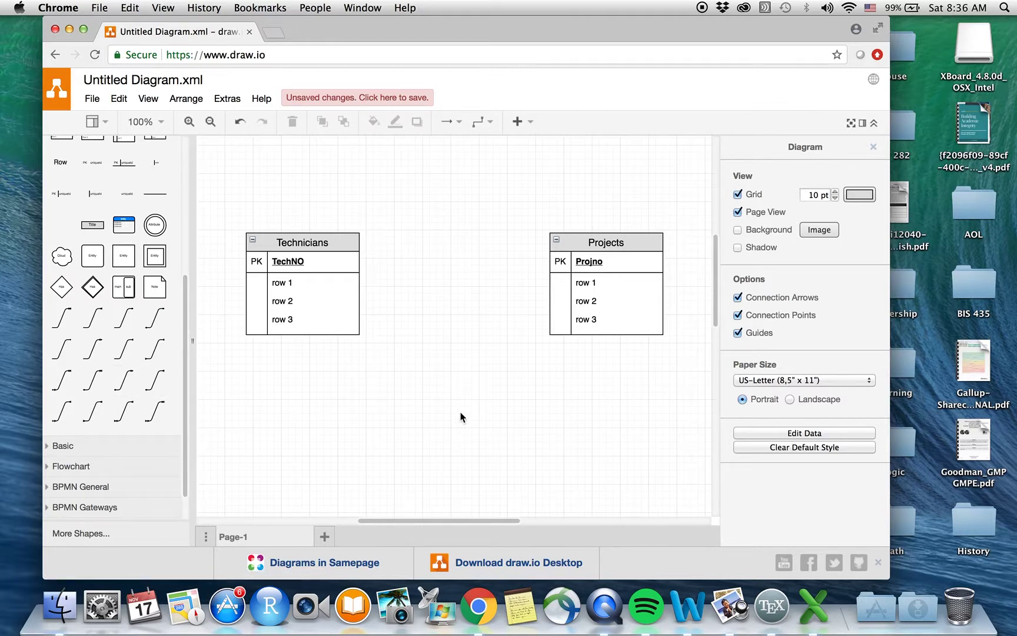
pyautogui.click(491, 123)
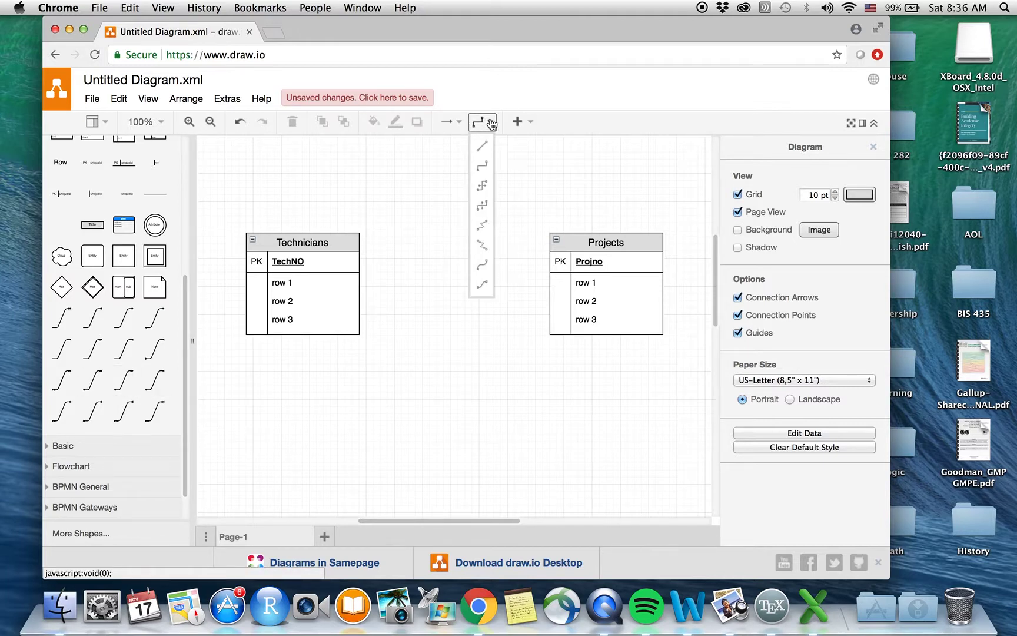
pyautogui.click(485, 146)
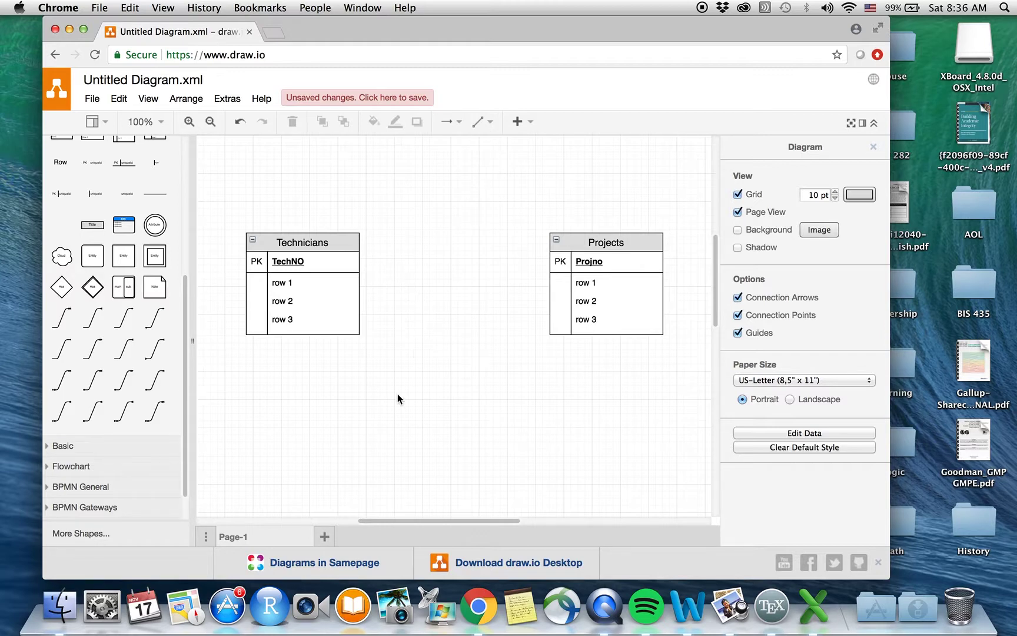
pyautogui.click(493, 126)
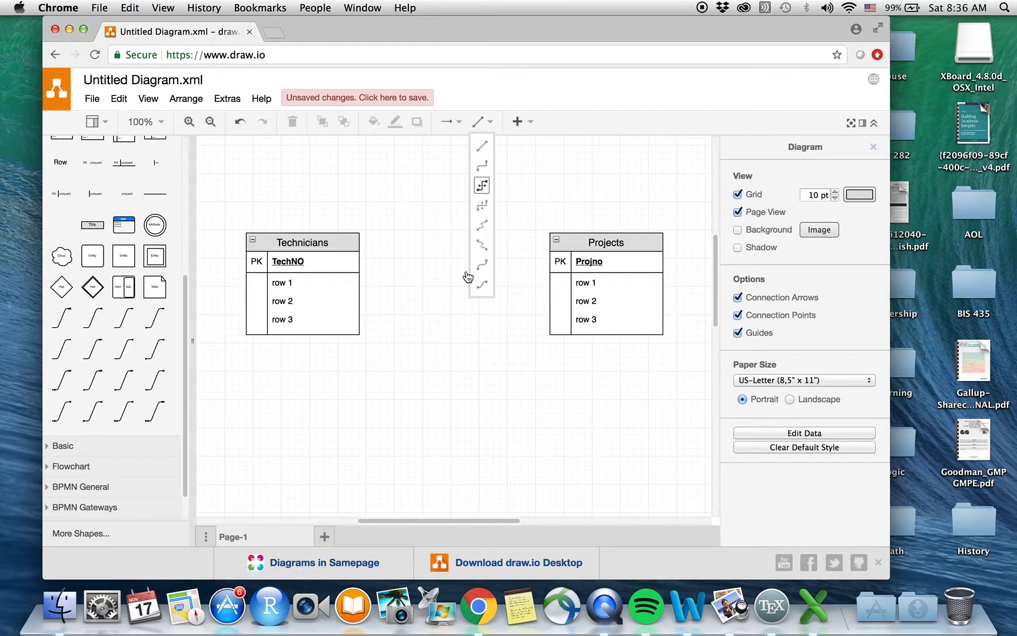
pyautogui.click(480, 145)
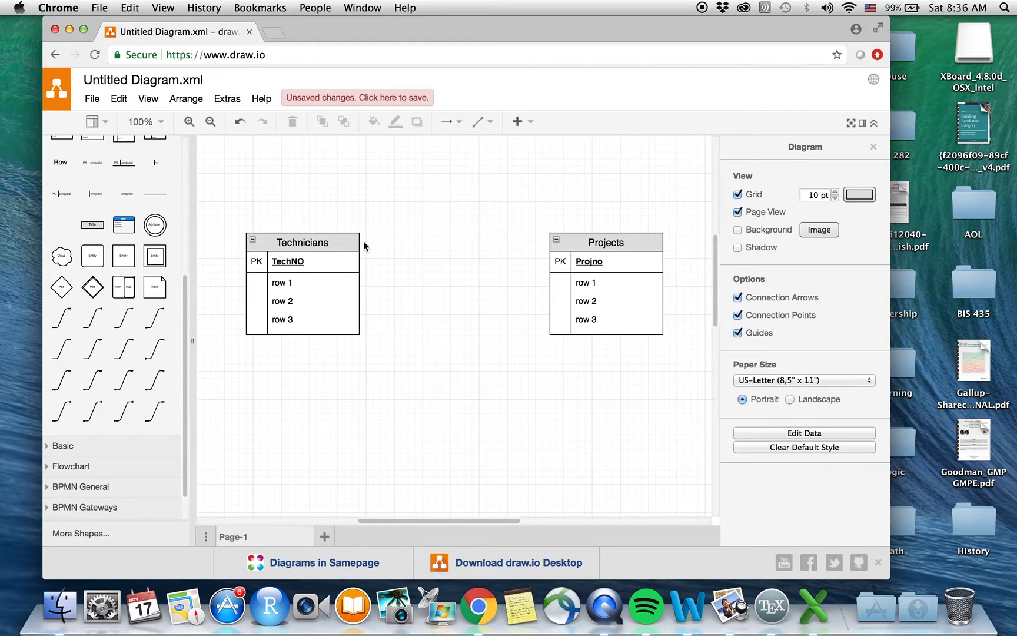
pyautogui.moveTo(269, 266)
pyautogui.moveTo(361, 282); pyautogui.dragTo(547, 277)
pyautogui.moveTo(548, 278); pyautogui.dragTo(548, 279)
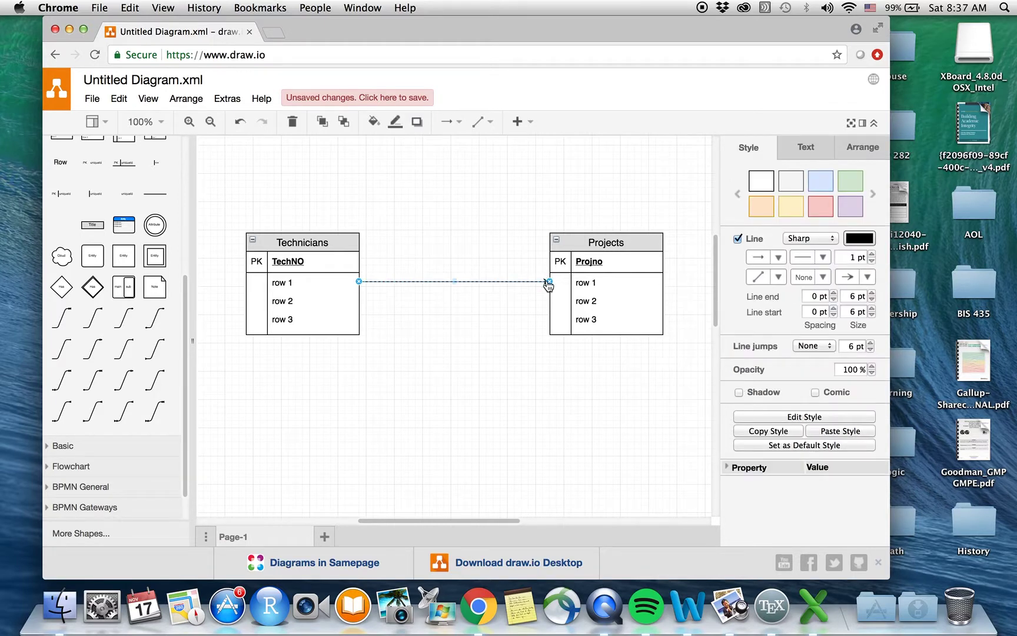
pyautogui.click(533, 383)
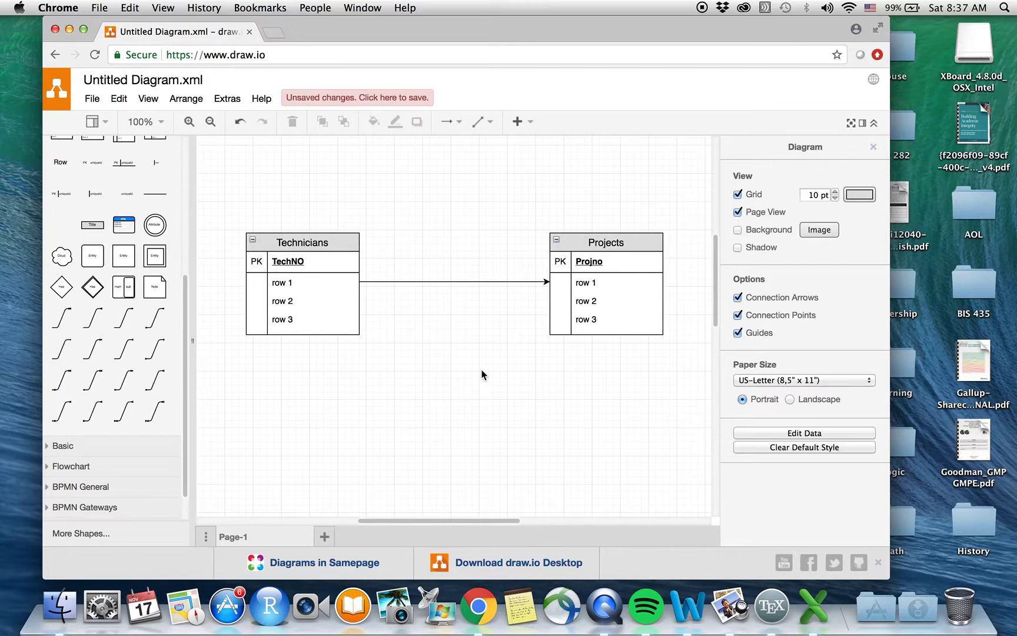
# Set the line width of the connector between the two tables to 2 pt.
pyautogui.click(437, 283)
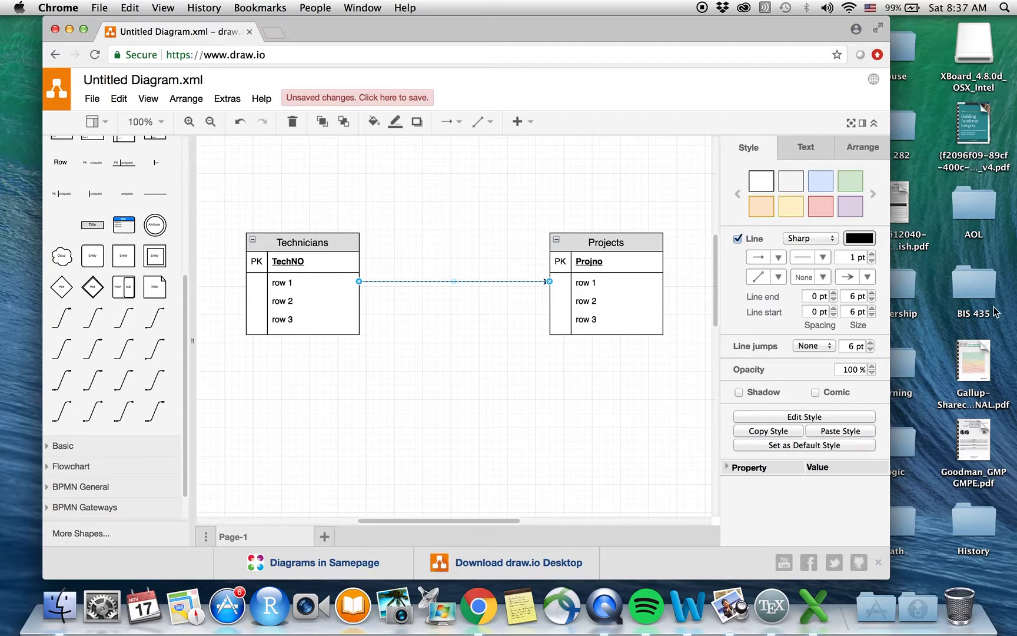
pyautogui.click(874, 255)
pyautogui.click(511, 424)
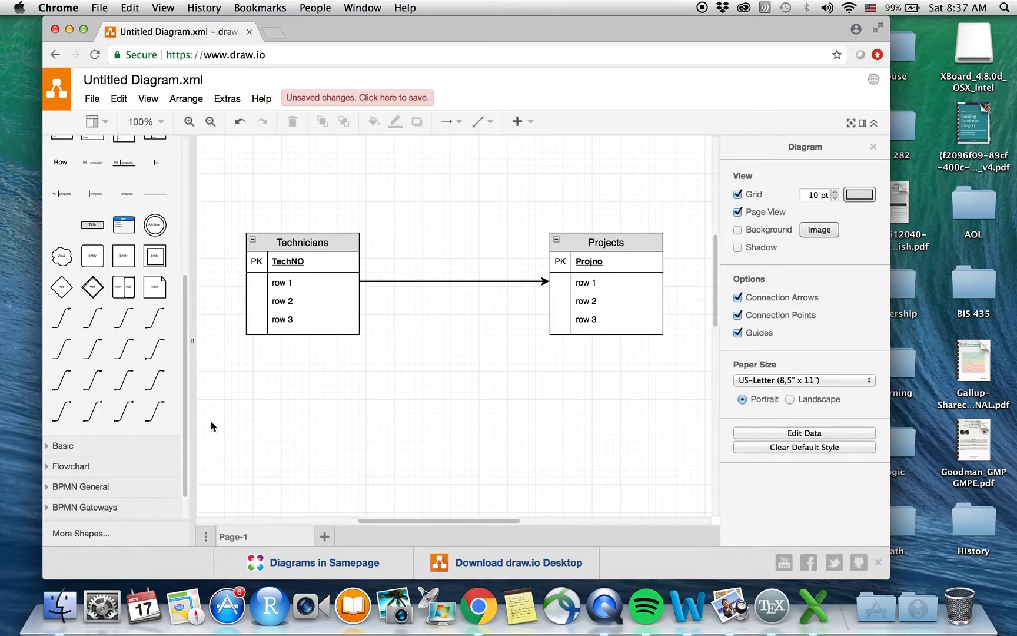
# Remove the arrowhead from the connector's Projects end by setting its line end to None.
pyautogui.moveTo(92, 321)
pyautogui.click(505, 281)
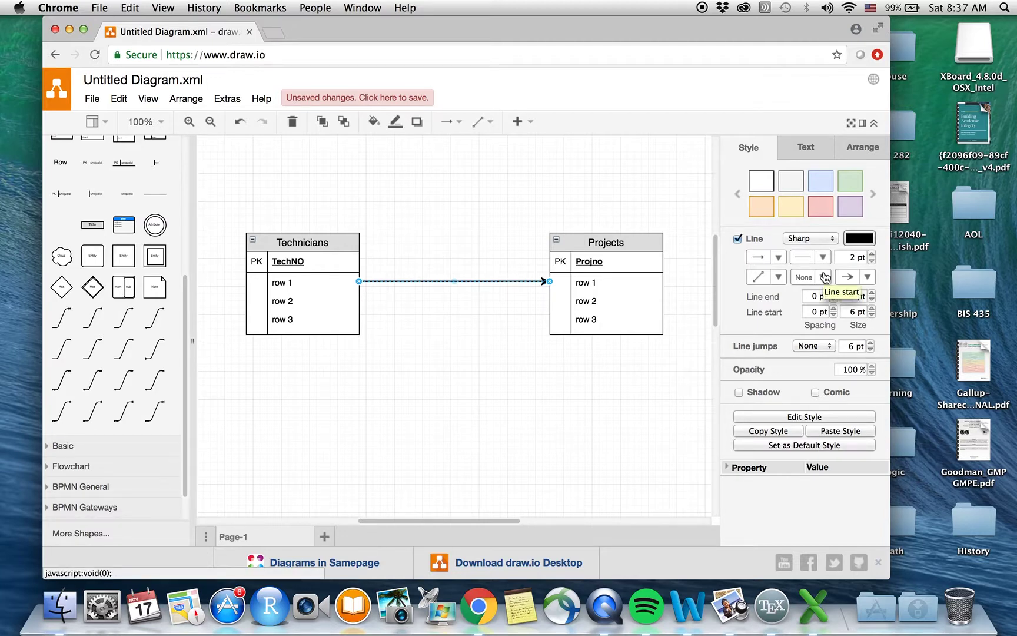
pyautogui.click(870, 279)
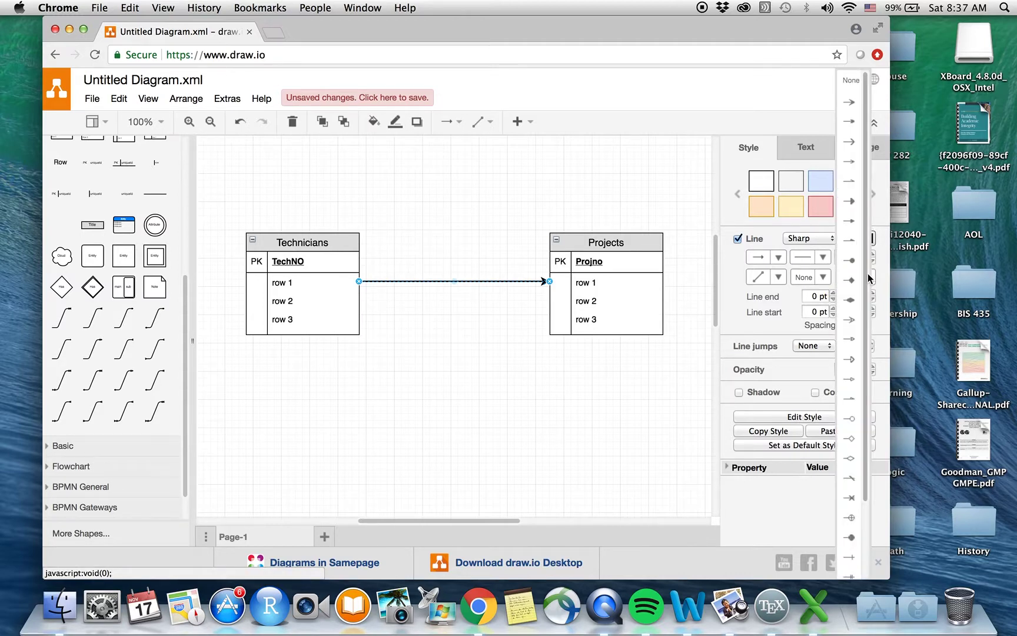
pyautogui.click(854, 89)
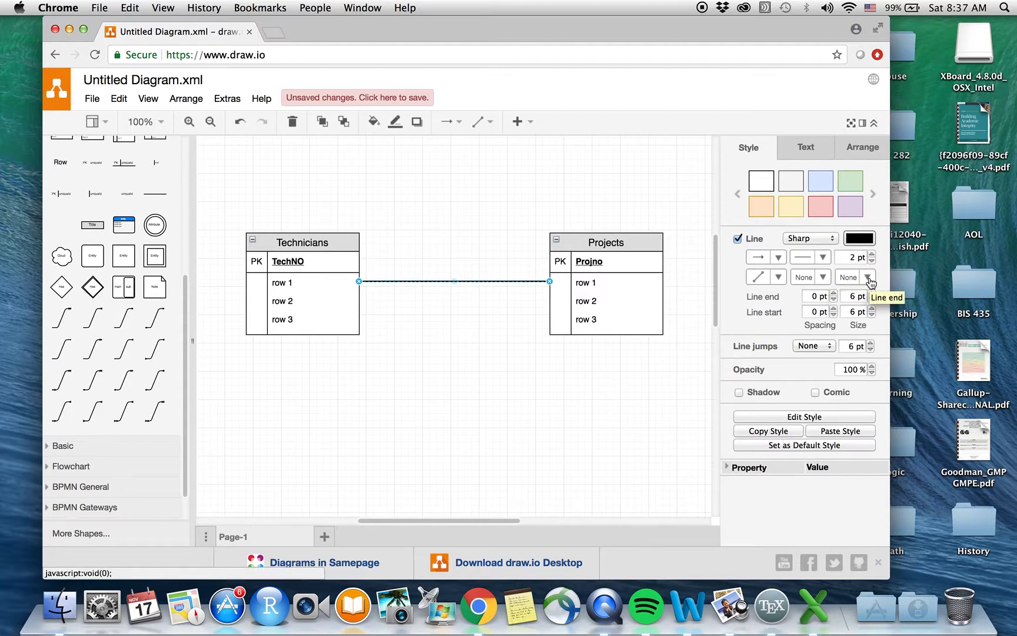
# Give the connector a zero-or-one marker at its Technicians start and a zero-or-many crow's foot at its Projects end.
pyautogui.click(826, 278)
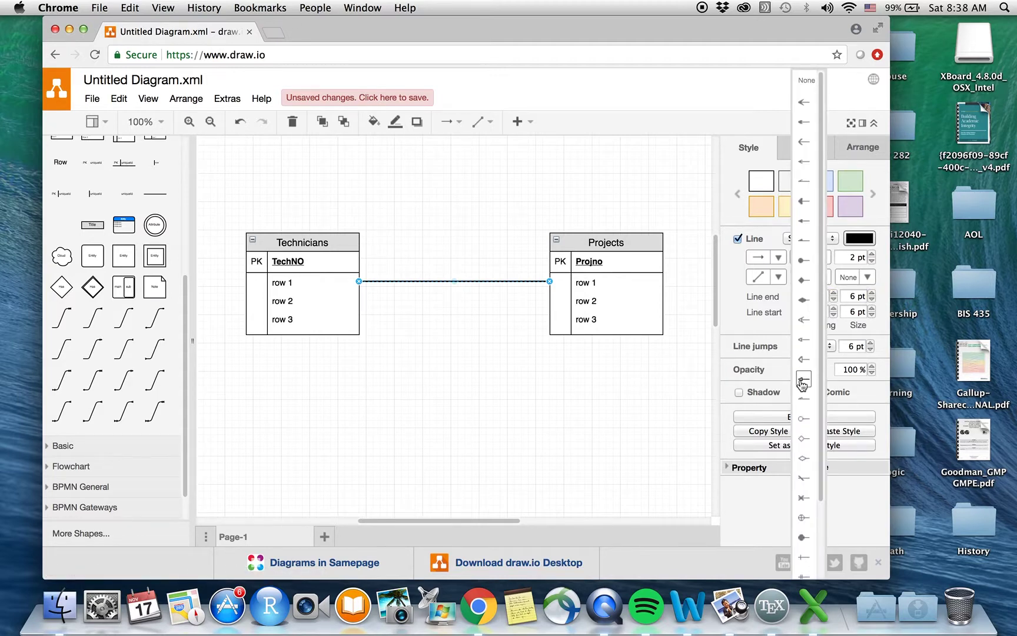
pyautogui.scroll(-2, 806, 385)
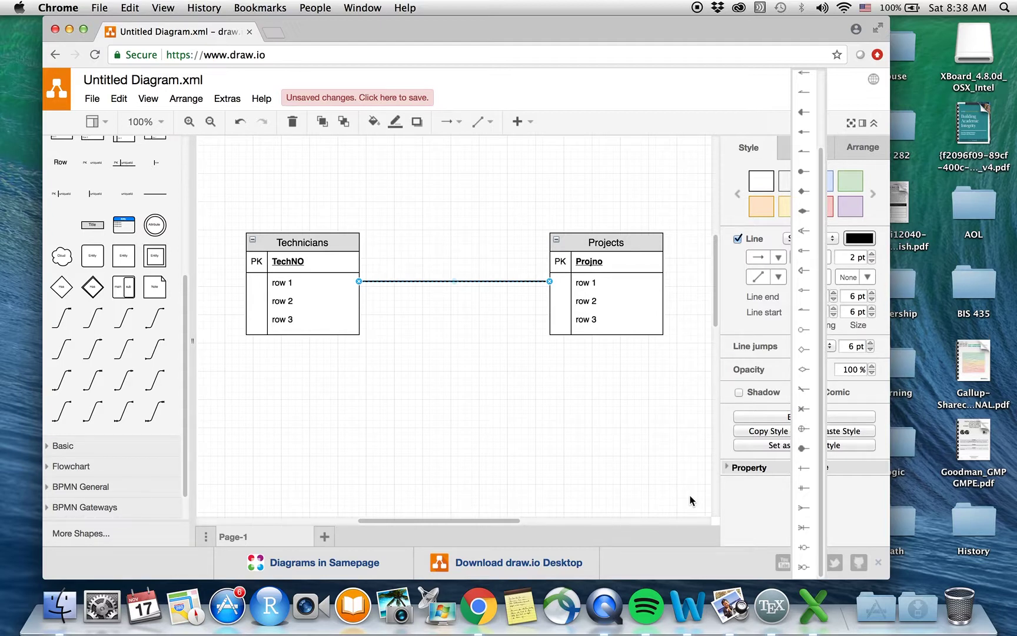
pyautogui.click(811, 548)
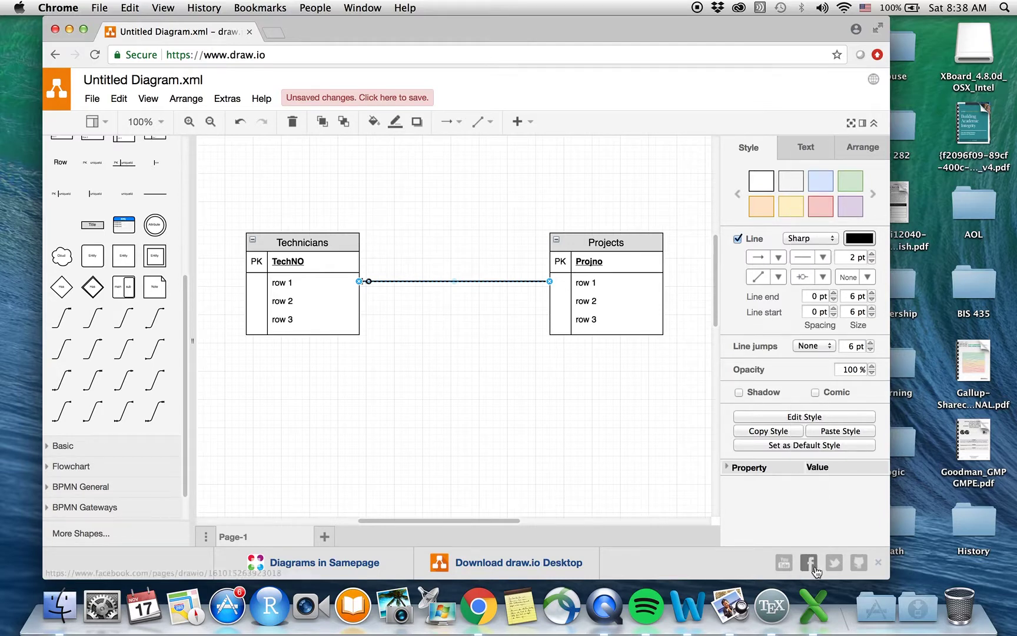
pyautogui.click(867, 279)
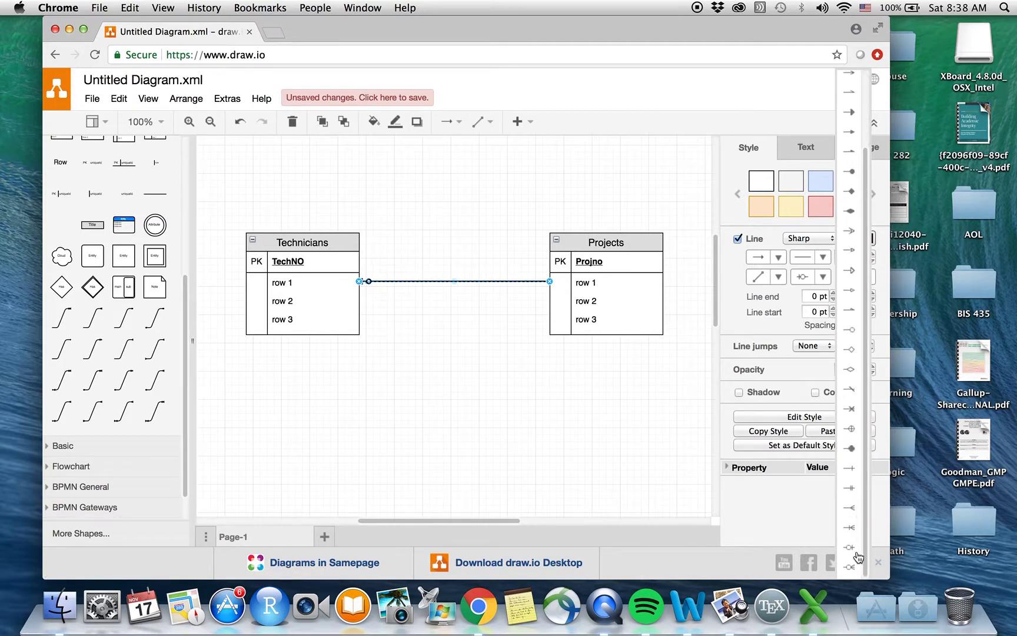
pyautogui.click(852, 564)
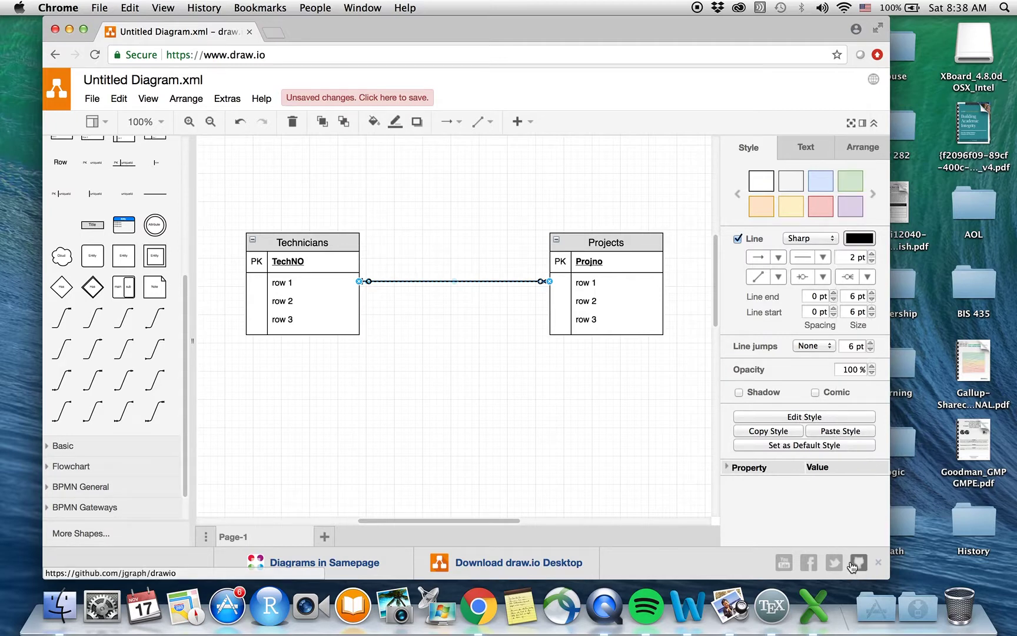
pyautogui.click(639, 454)
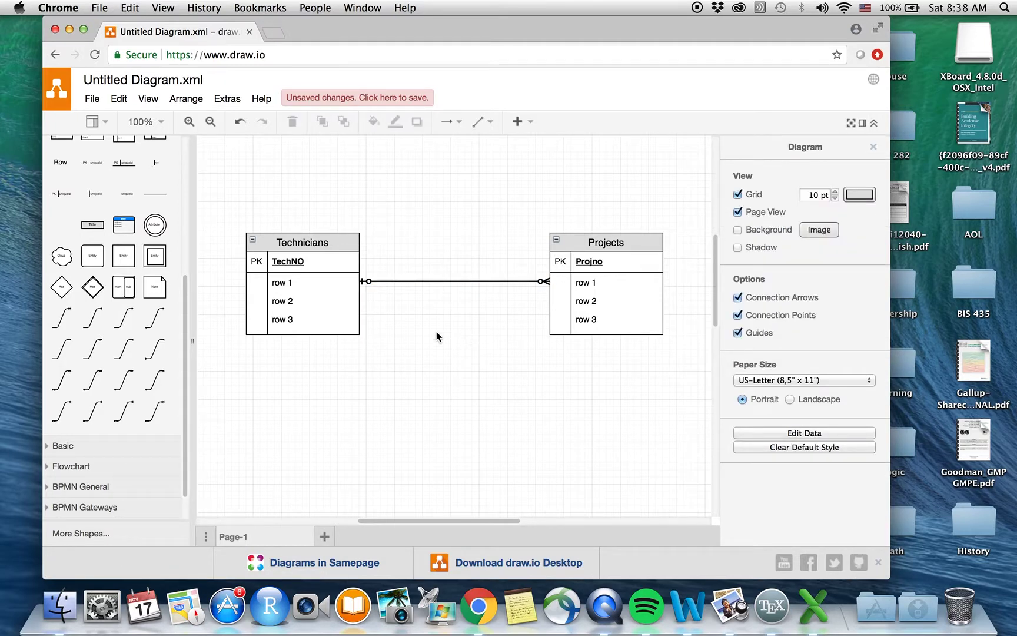
# Enlarge the connector's line end and line start markers to 12 pt each.
pyautogui.click(455, 281)
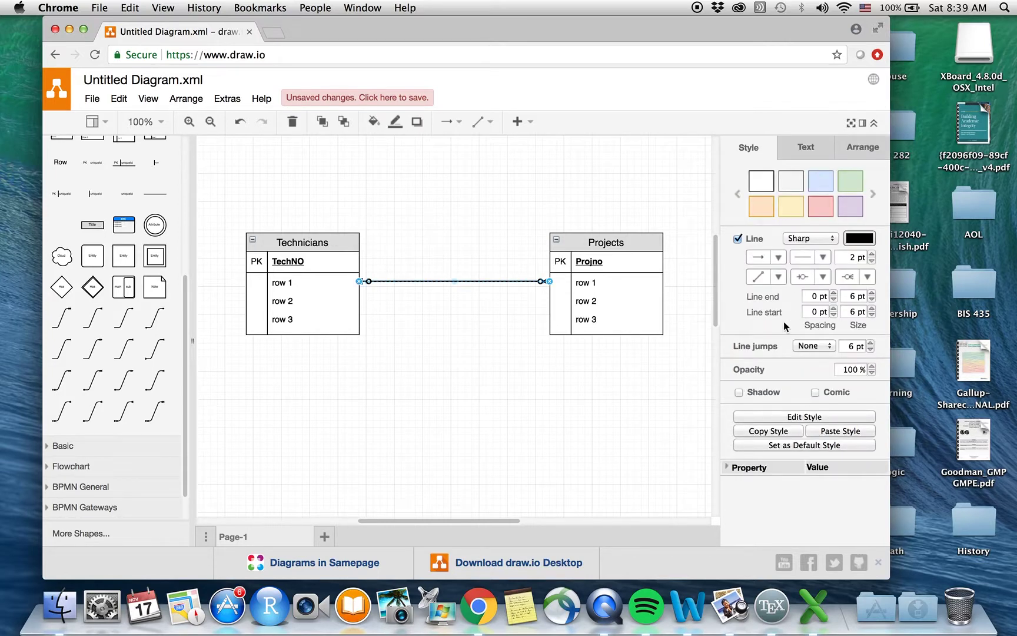
pyautogui.click(873, 293)
pyautogui.click(872, 294)
pyautogui.click(872, 293)
pyautogui.click(873, 293)
pyautogui.click(873, 294)
pyautogui.click(873, 293)
pyautogui.click(873, 308)
pyautogui.click(873, 309)
pyautogui.click(873, 309)
pyautogui.click(872, 309)
pyautogui.click(873, 309)
pyautogui.click(873, 309)
pyautogui.click(872, 315)
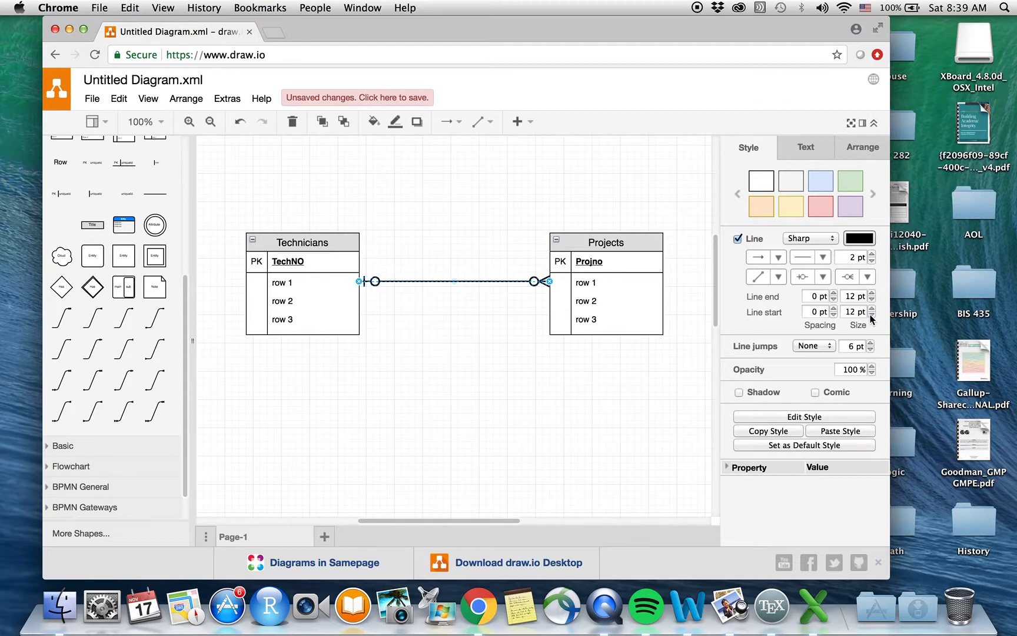
pyautogui.click(561, 416)
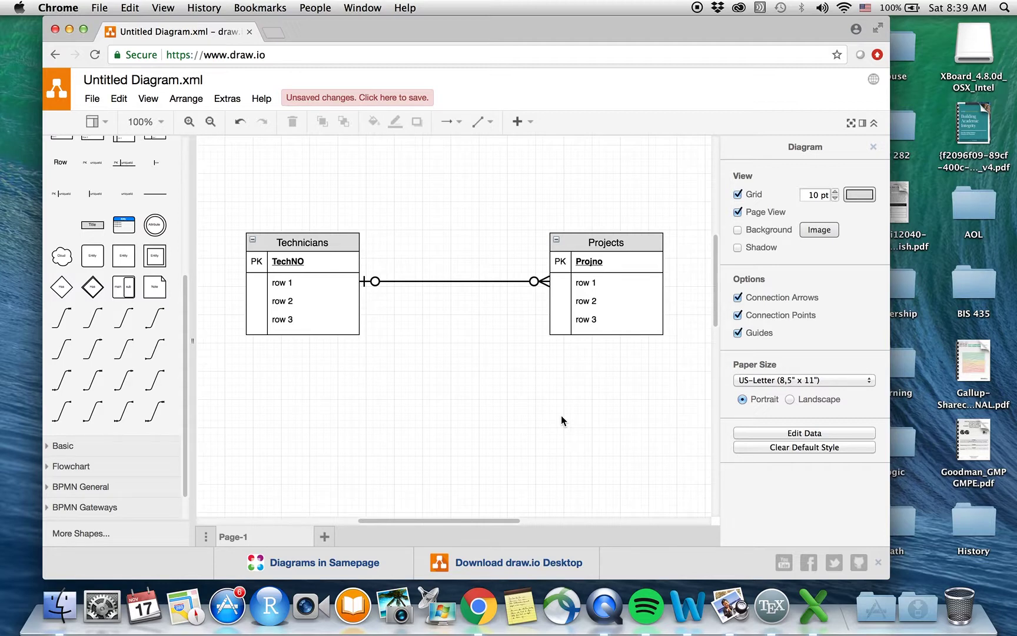
# Rename row 3 of the Projects table Techno and label it FK in the key column.
pyautogui.click(584, 320)
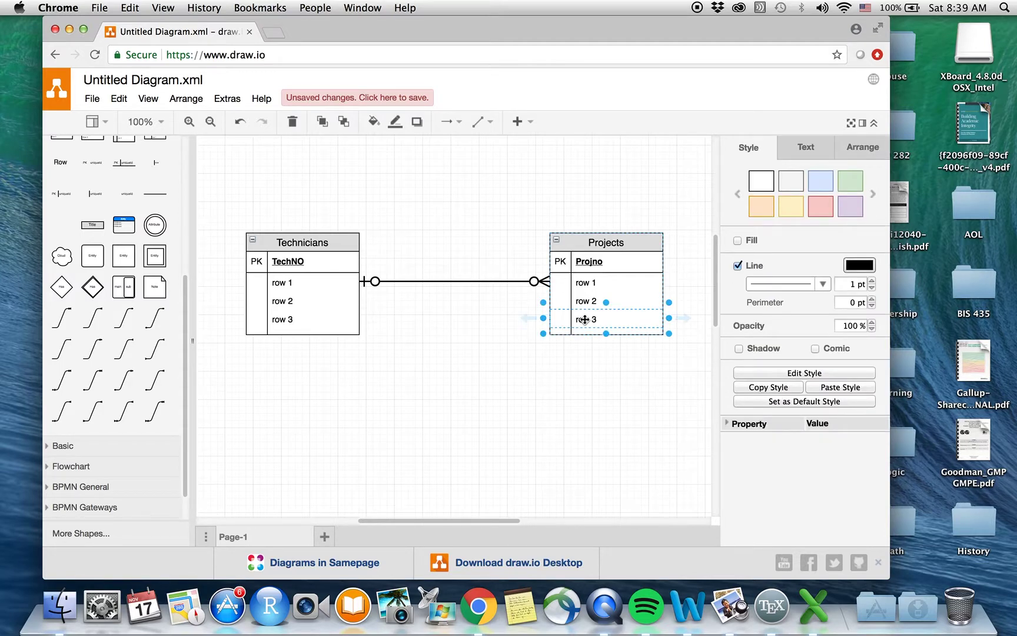
pyautogui.doubleClick(584, 319)
pyautogui.write('Te')
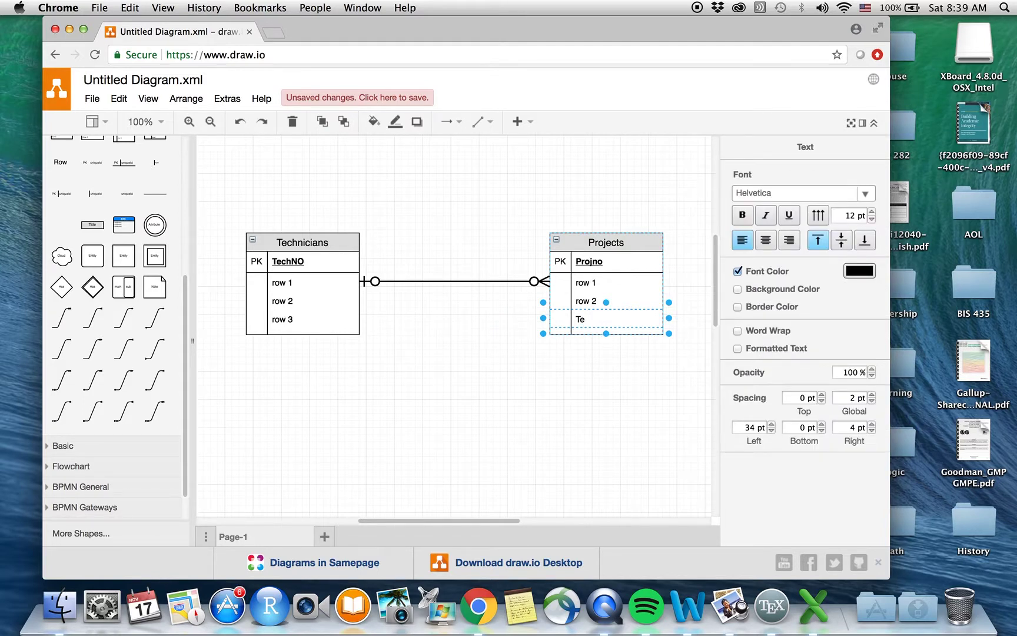
pyautogui.write('chno')
pyautogui.click(566, 320)
pyautogui.write('FK')
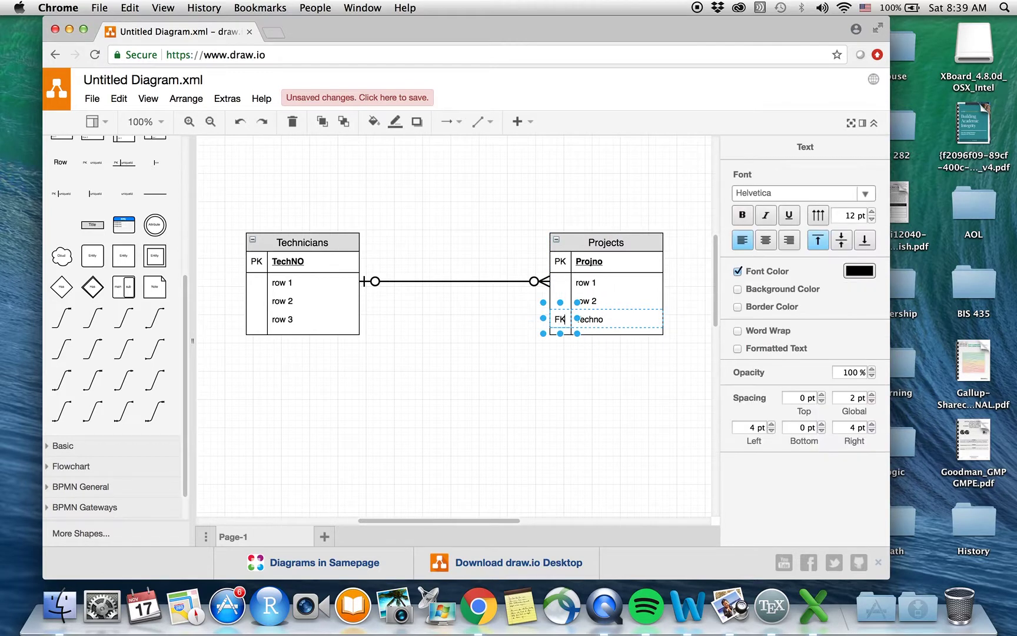
pyautogui.click(557, 437)
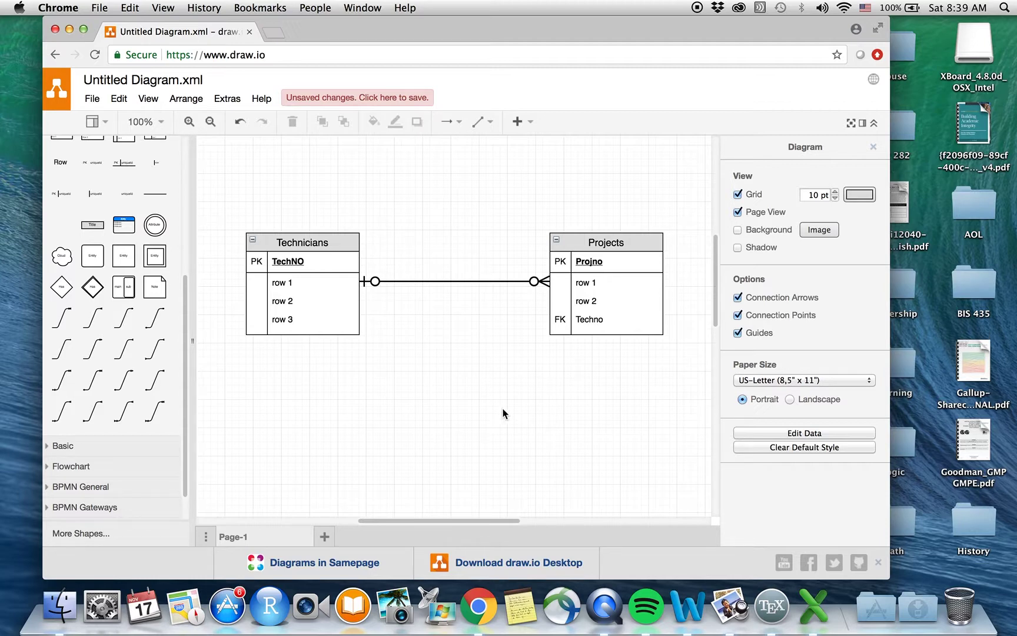
# Rename the diagram file PrT.xml and save its unsaved changes.
pyautogui.click(153, 84)
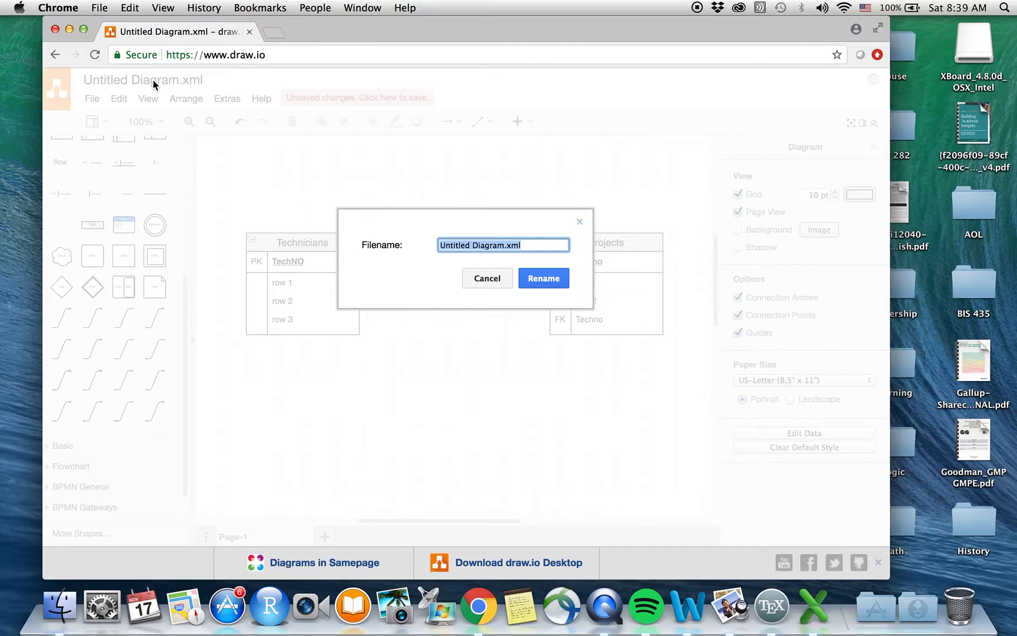
pyautogui.tripleClick(513, 253)
pyautogui.click(498, 247)
pyautogui.press('BackSpace')
pyautogui.press('BackSpace')
pyautogui.press('BackSpace')
pyautogui.press('BackSpace')
pyautogui.press('BackSpace')
pyautogui.press('BackSpace')
pyautogui.press('BackSpace')
pyautogui.press('BackSpace')
pyautogui.press('BackSpace')
pyautogui.press('BackSpace')
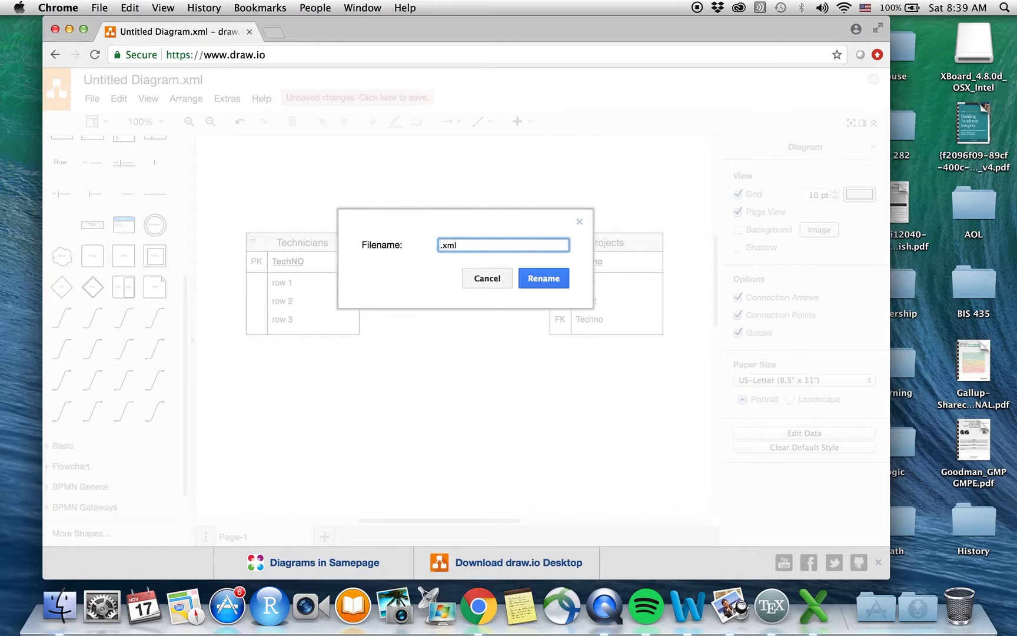
pyautogui.write('PT')
pyautogui.press('BackSpace')
pyautogui.write('rT')
pyautogui.click(544, 279)
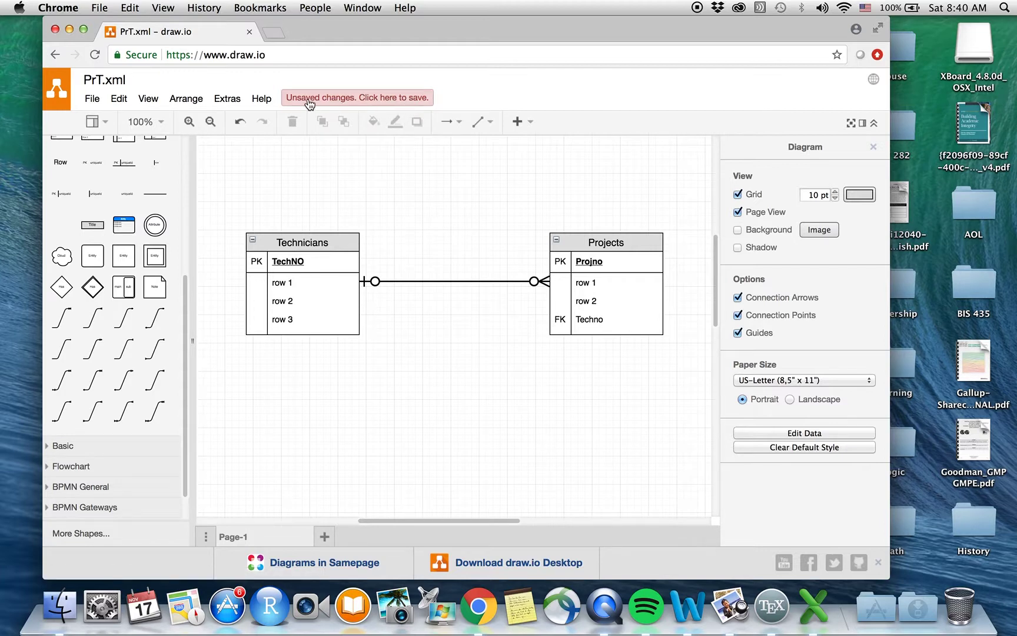
pyautogui.click(376, 99)
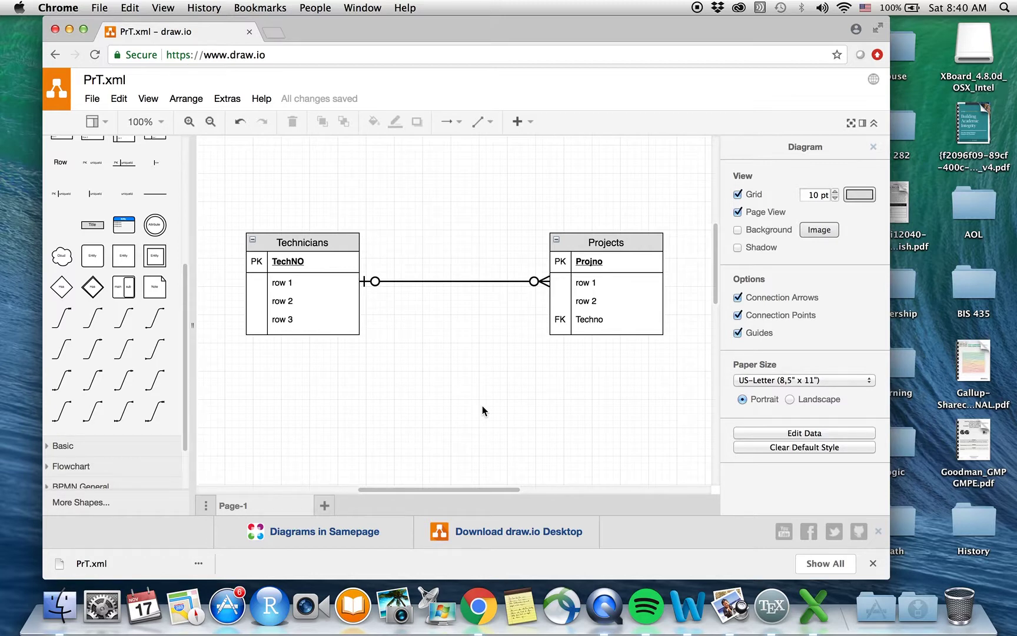
# Browse the available line start marker styles for the connector between Technicians and Projects.
pyautogui.click(432, 279)
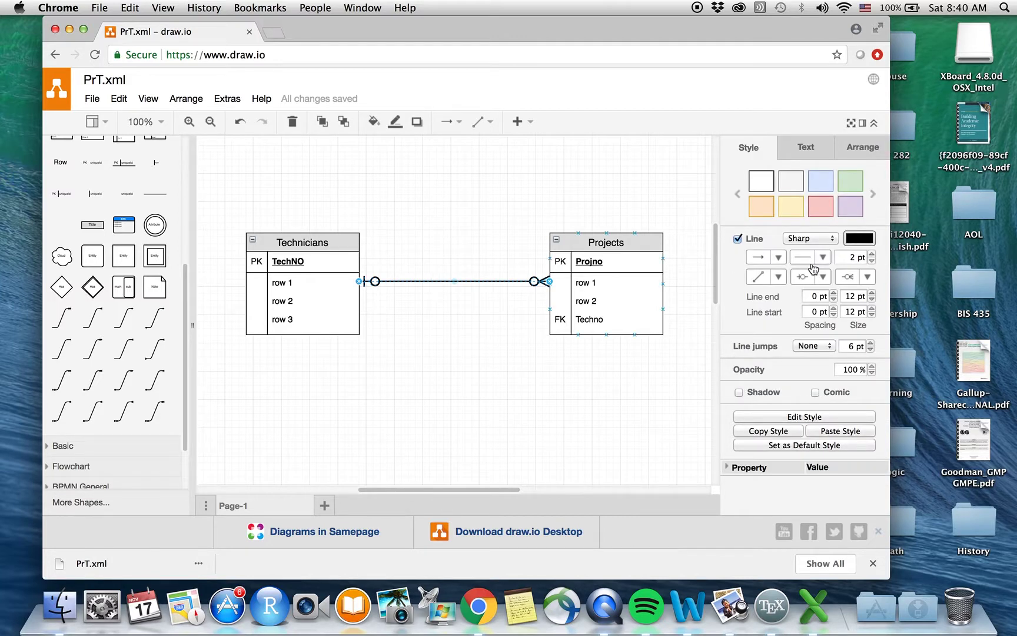
pyautogui.click(828, 277)
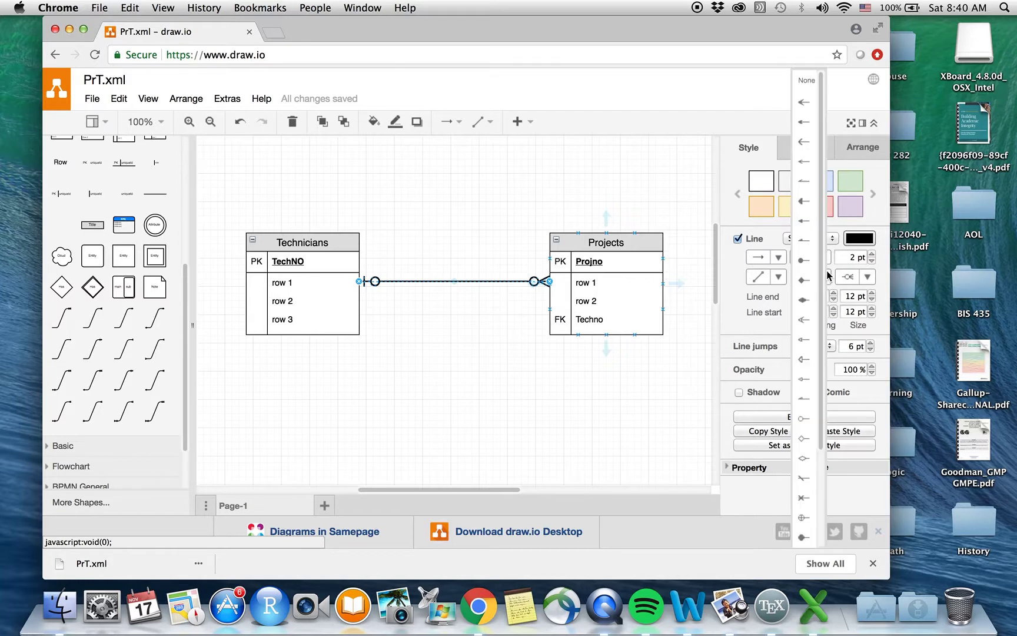
pyautogui.scroll(-3, 803, 455)
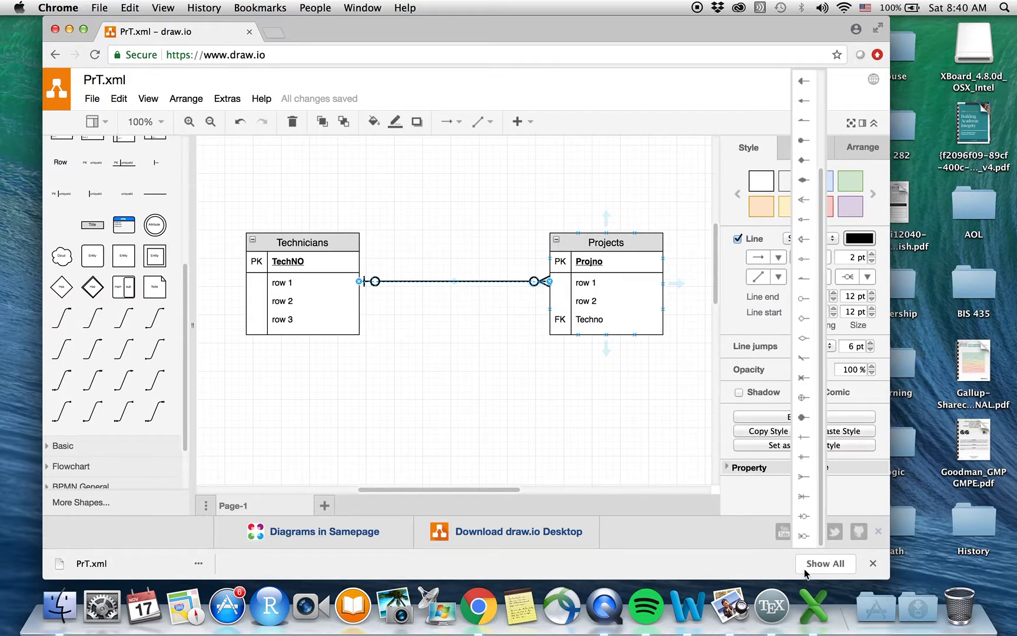
pyautogui.click(588, 464)
pyautogui.click(588, 463)
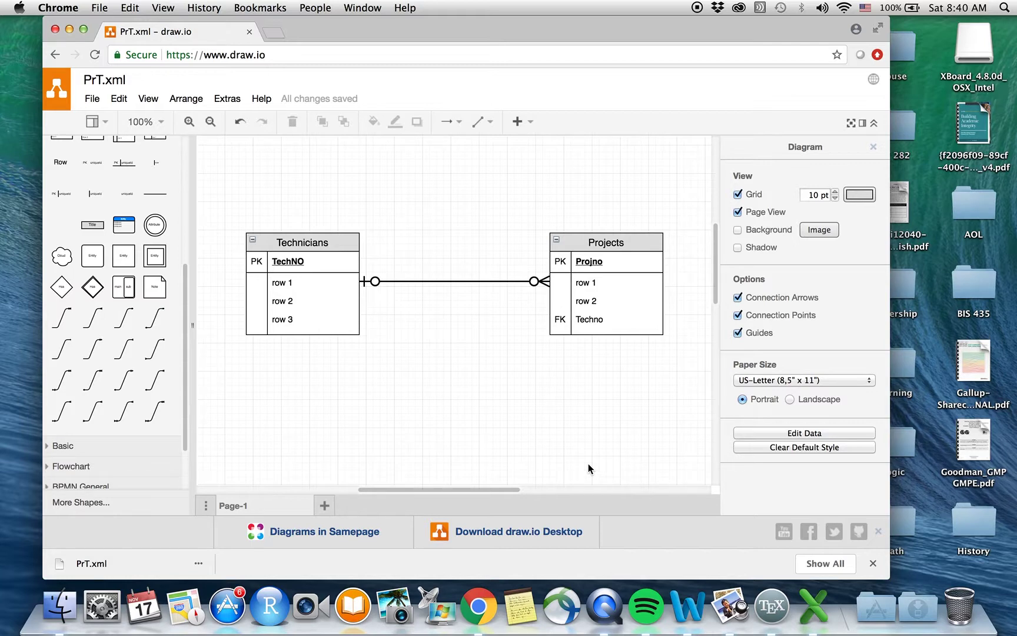
# Collapse the Projects and Technicians tables to their title headers.
pyautogui.click(557, 246)
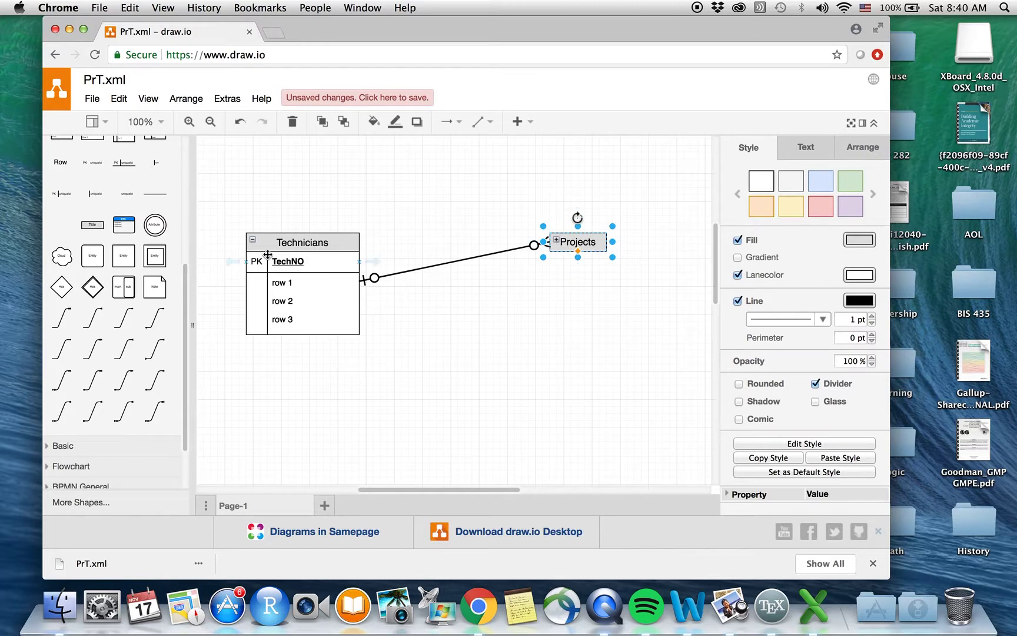
pyautogui.click(252, 244)
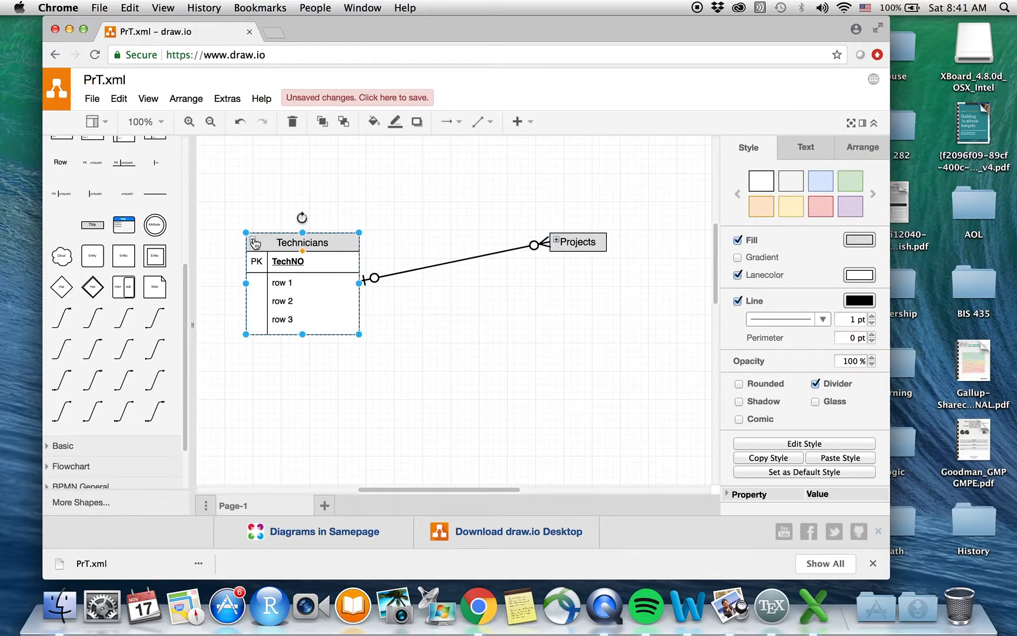
pyautogui.click(252, 243)
pyautogui.click(344, 347)
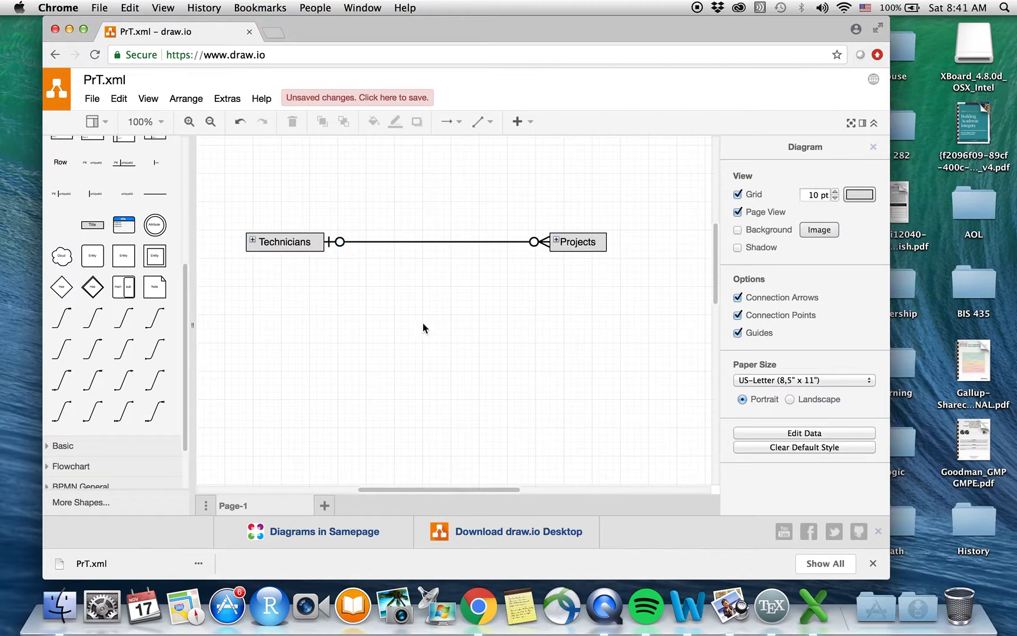
# Expand the Technicians and Projects tables again to show their rows.
pyautogui.click(252, 239)
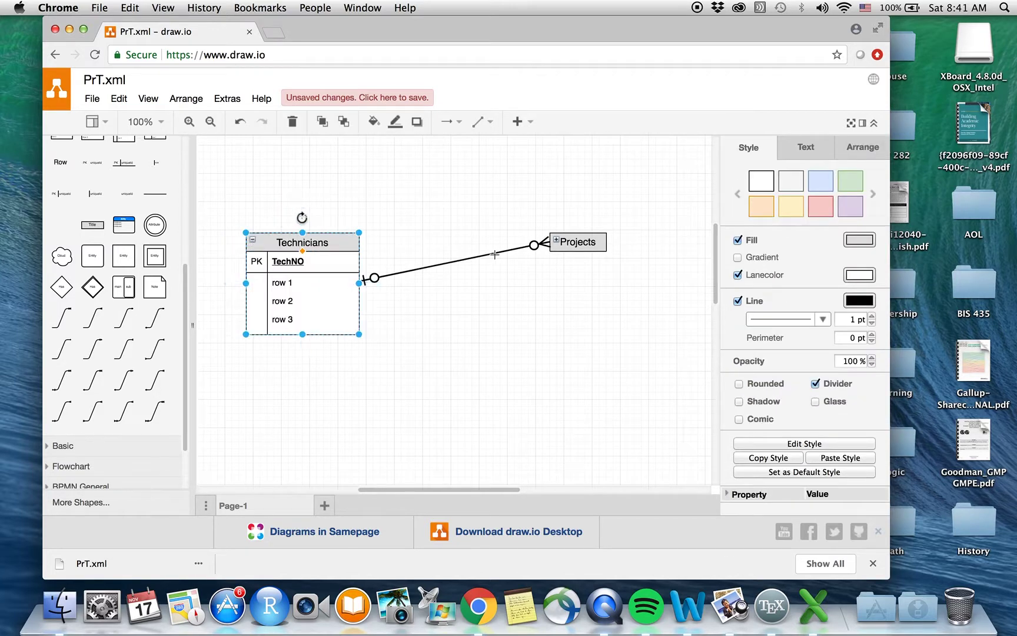
pyautogui.click(557, 241)
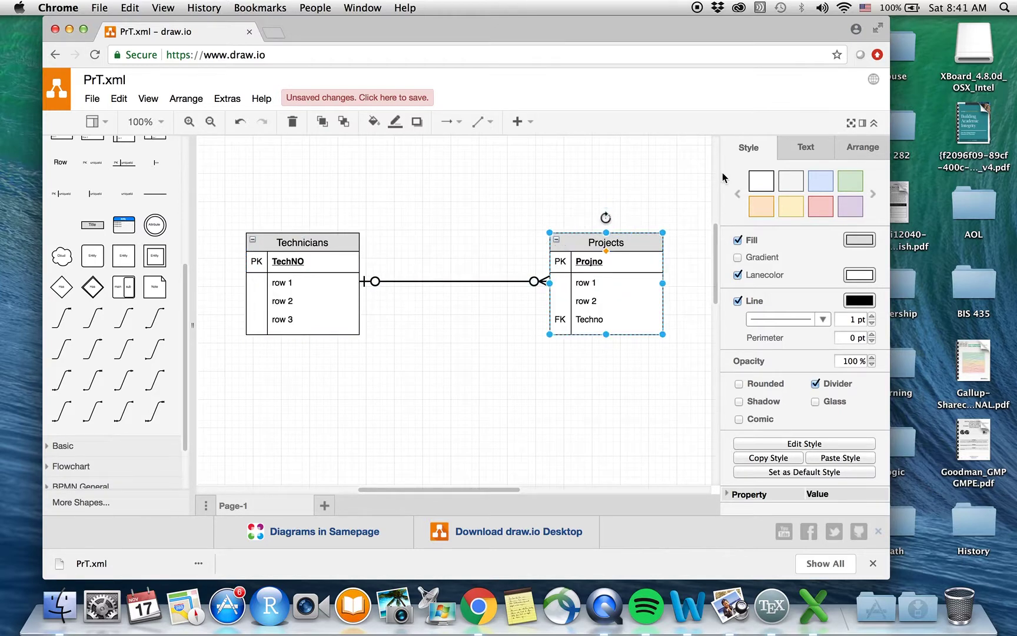
pyautogui.click(652, 167)
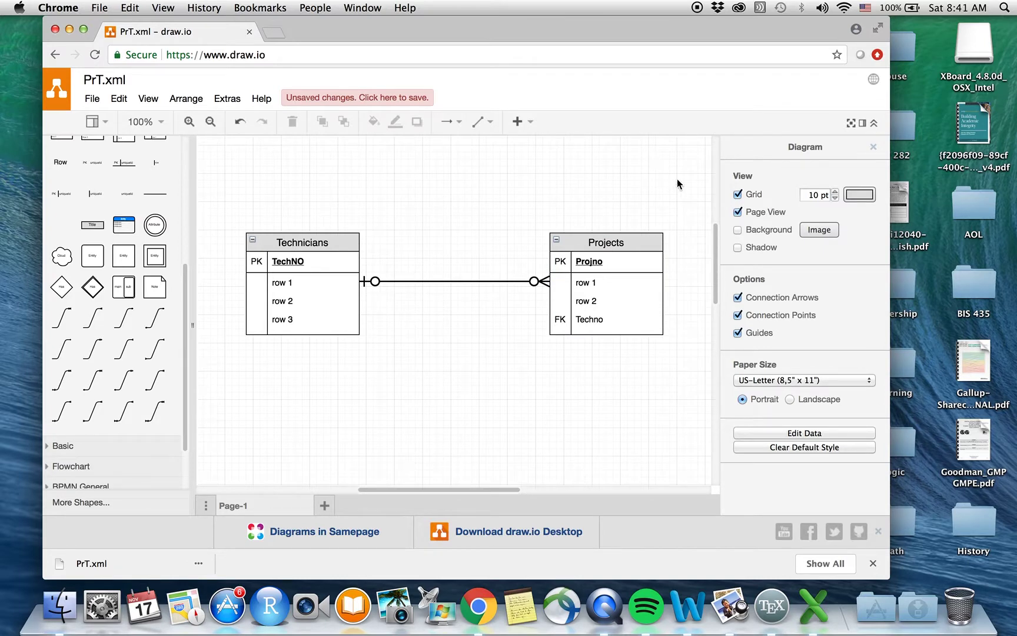
# Set the grid size to 14 pt, switching the grid and the page view off and back on.
pyautogui.click(738, 195)
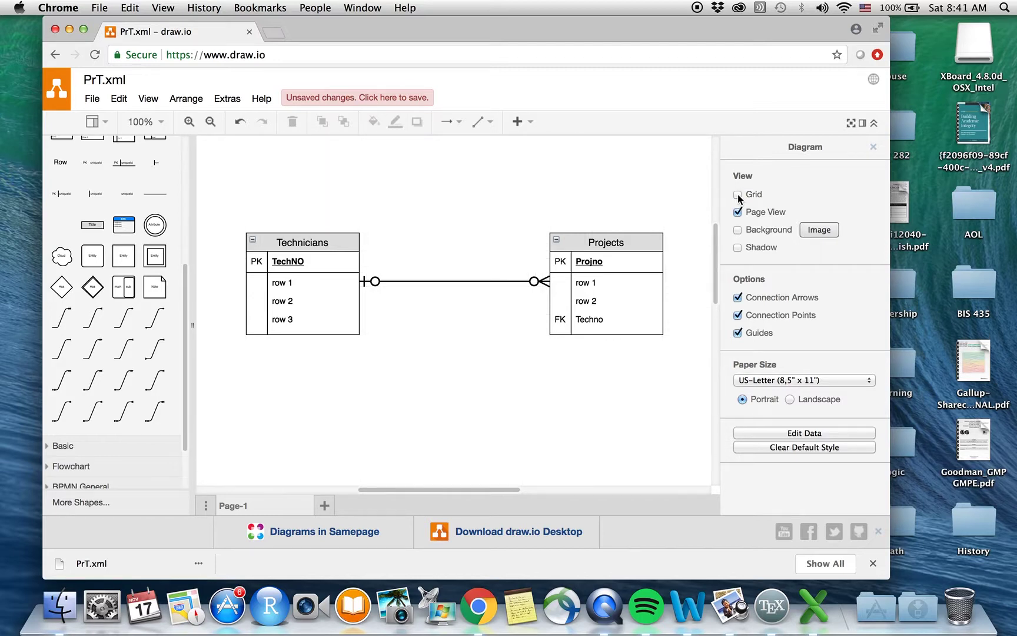
pyautogui.click(738, 195)
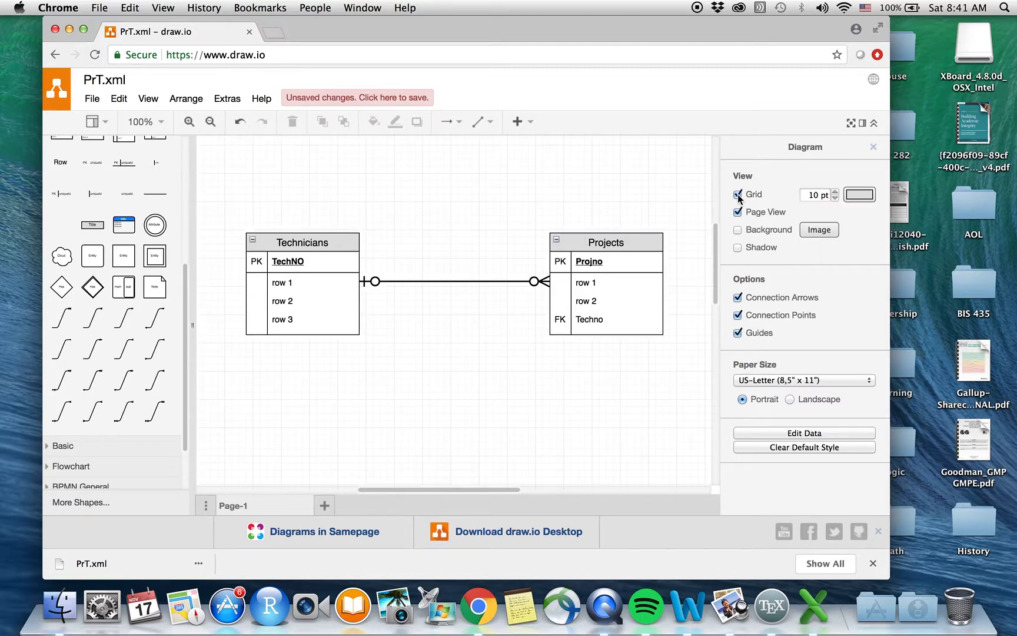
pyautogui.click(836, 191)
pyautogui.click(836, 192)
pyautogui.click(836, 192)
pyautogui.click(836, 191)
pyautogui.click(739, 214)
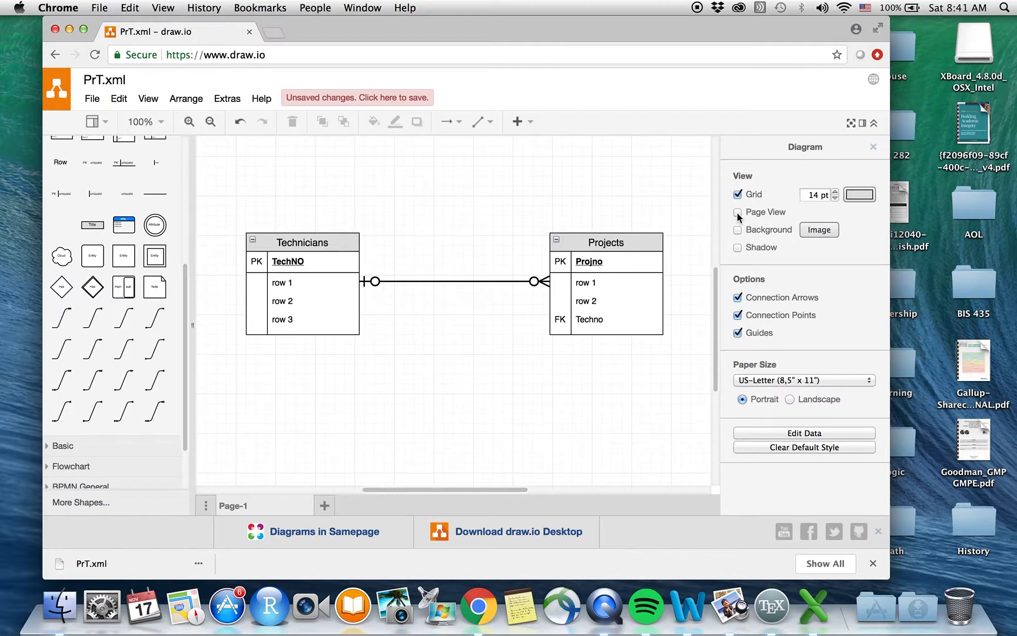
pyautogui.click(738, 213)
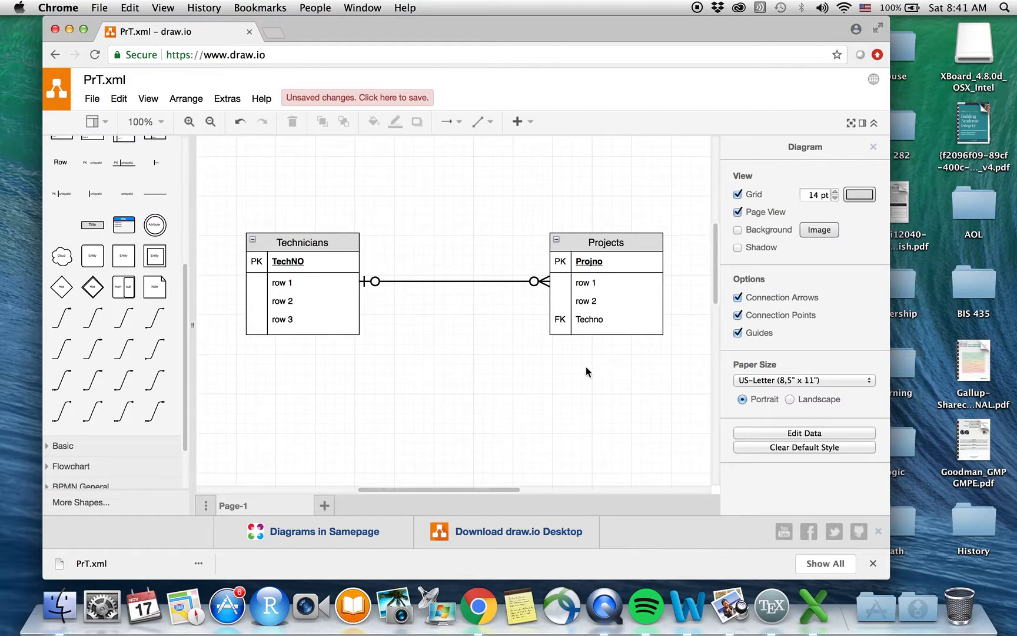
# Zoom the diagram out to 75% to inspect the page edges, comparing the canvas with page view off and on.
pyautogui.click(162, 122)
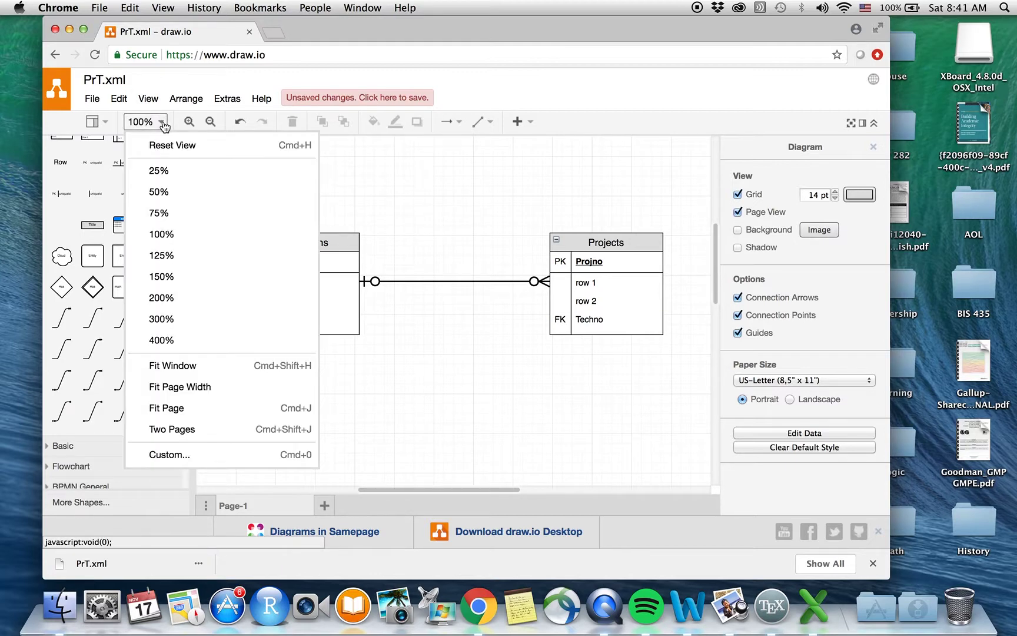
pyautogui.click(201, 368)
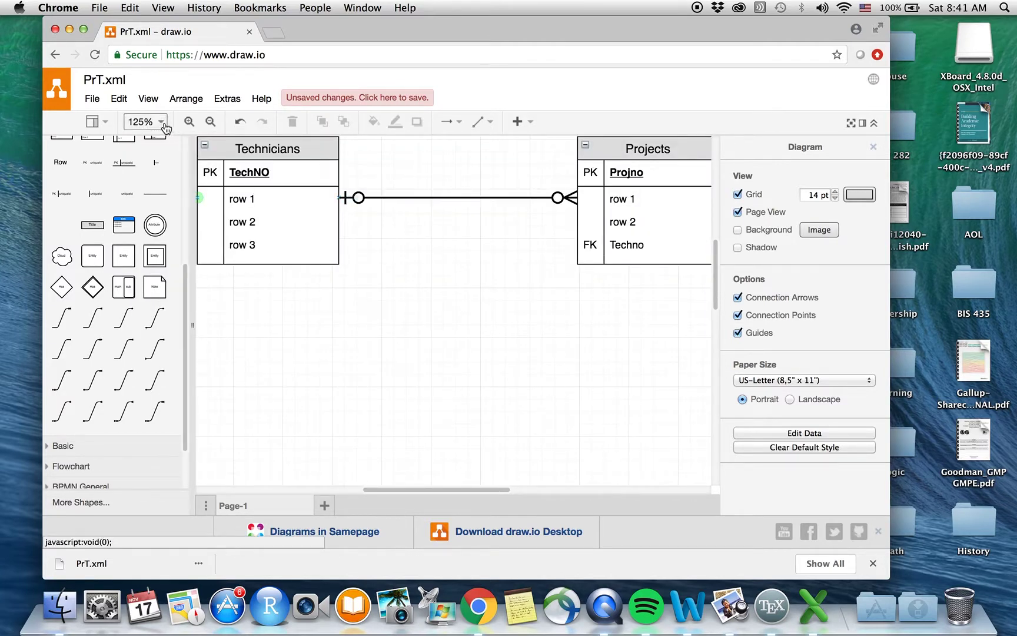
pyautogui.click(147, 105)
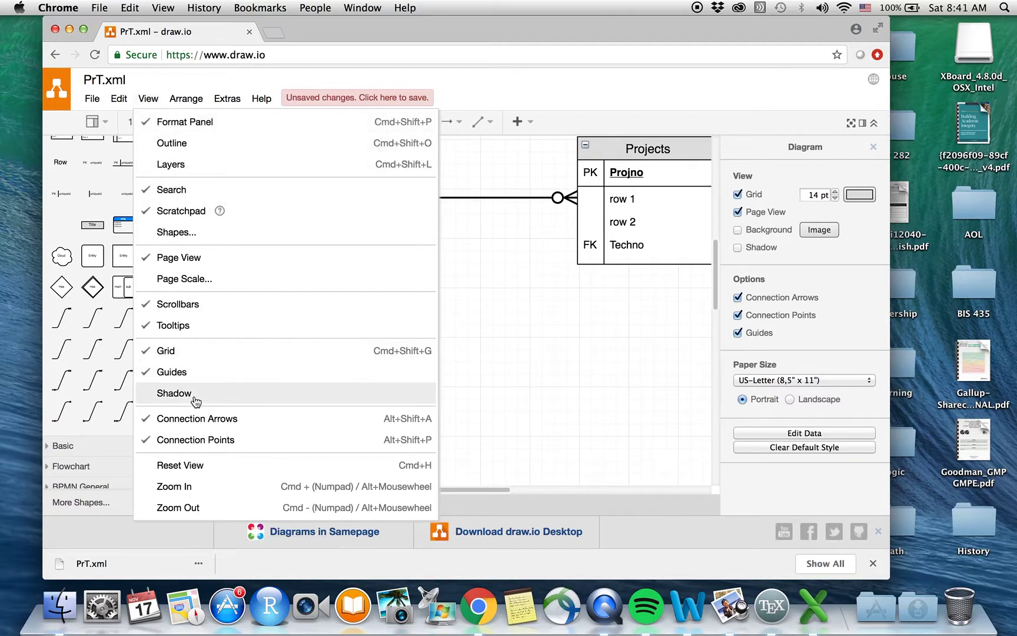
pyautogui.click(196, 508)
pyautogui.click(198, 508)
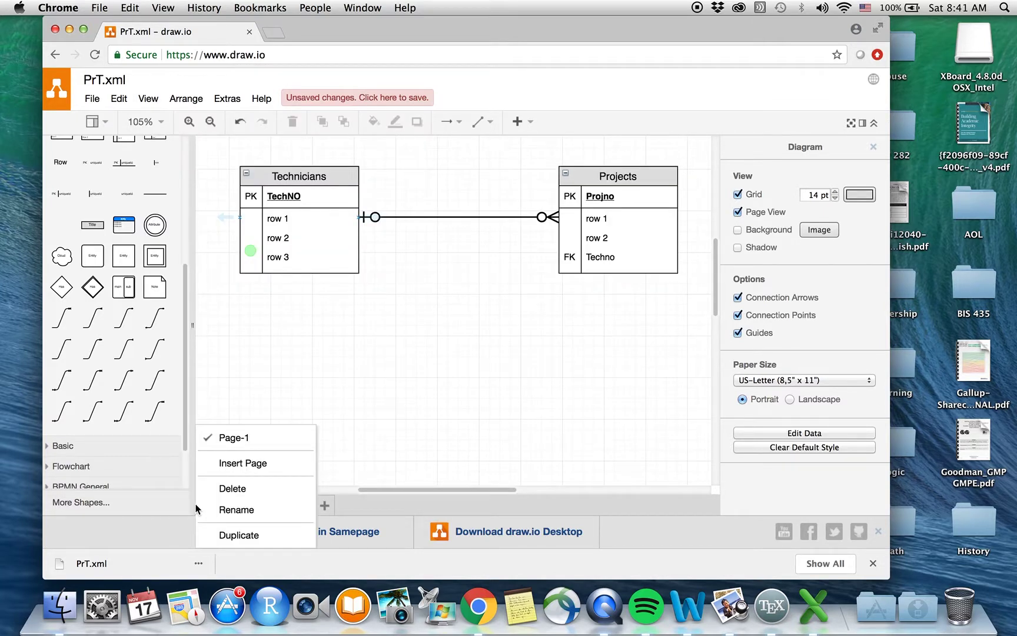
pyautogui.click(148, 99)
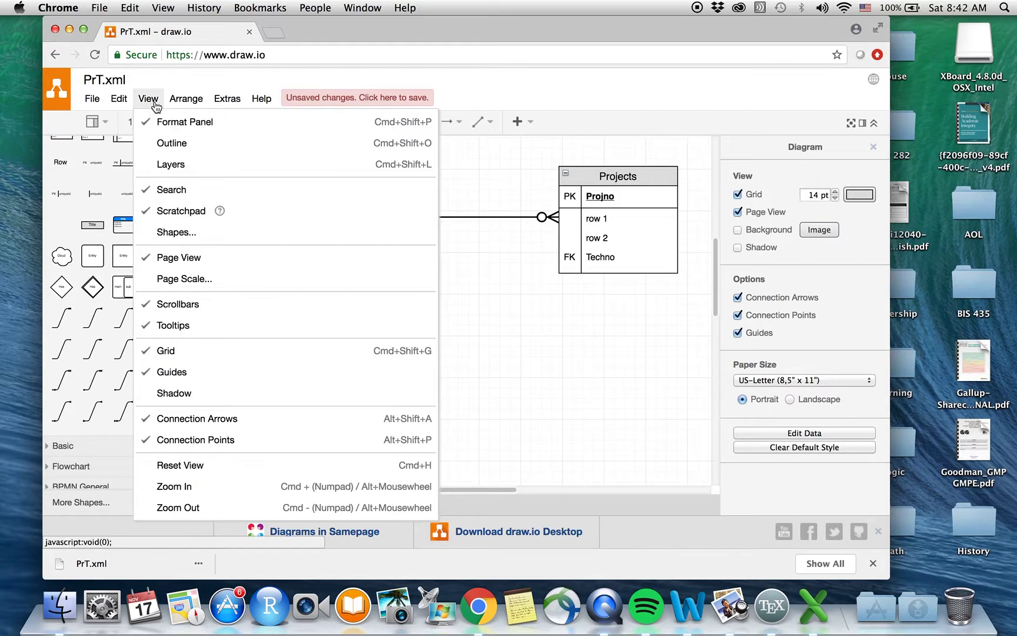
pyautogui.click(206, 511)
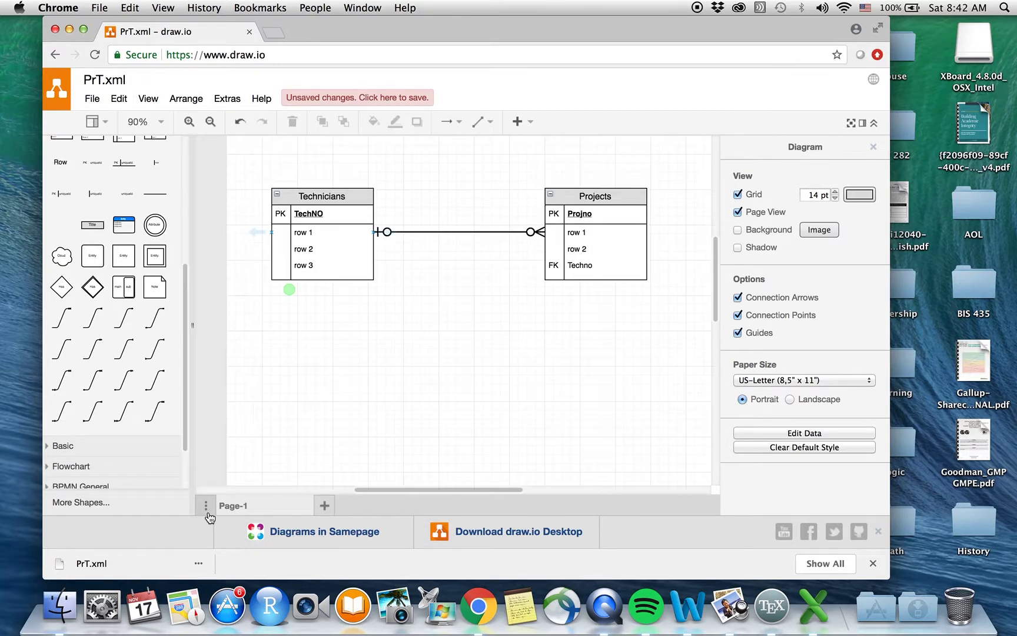
pyautogui.click(148, 99)
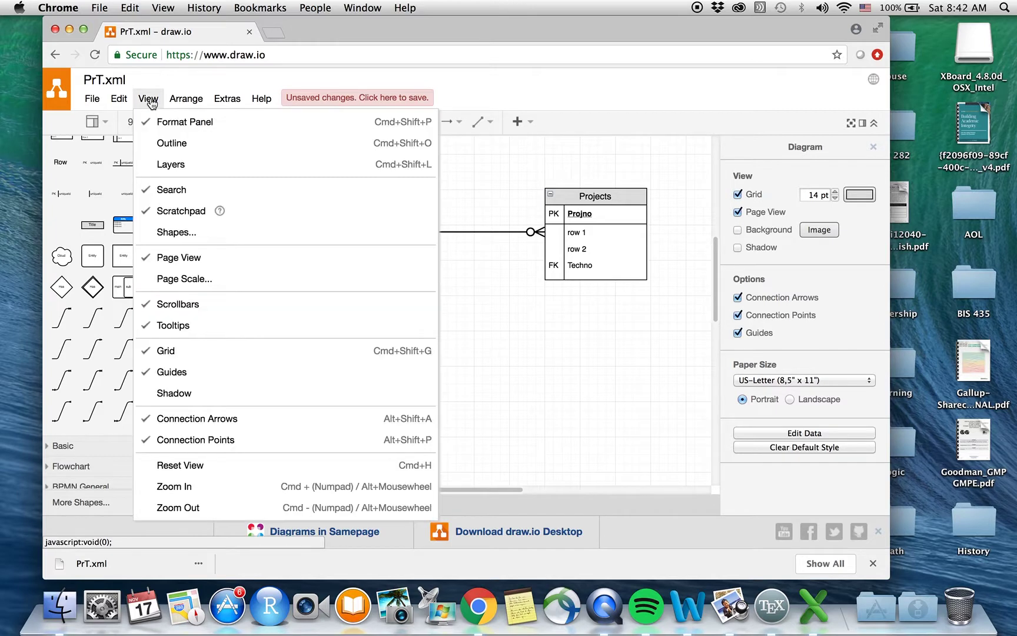
pyautogui.click(193, 505)
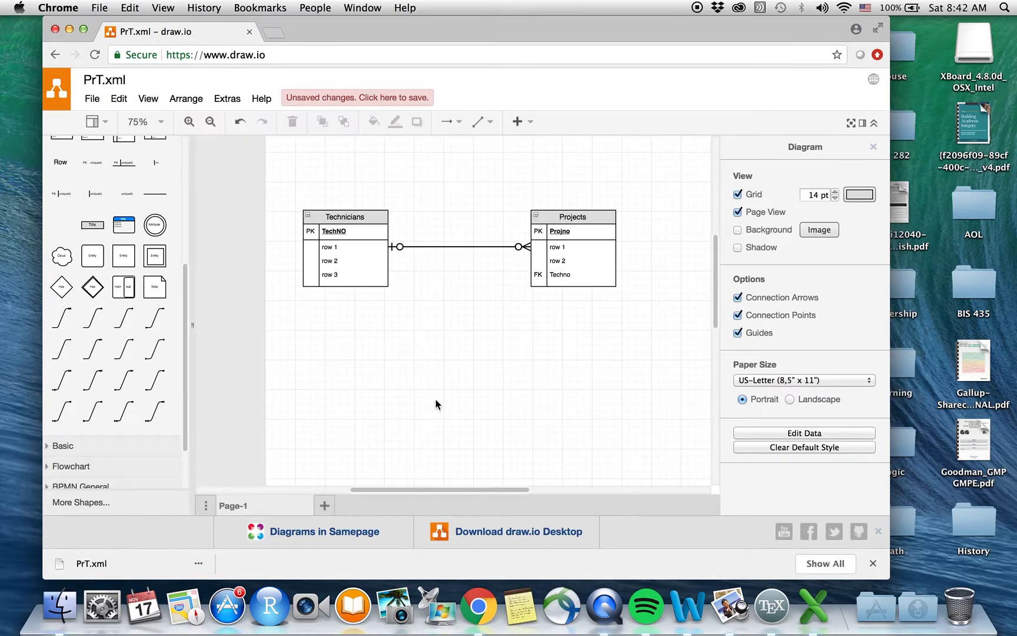
pyautogui.hscroll(3, 435, 399)
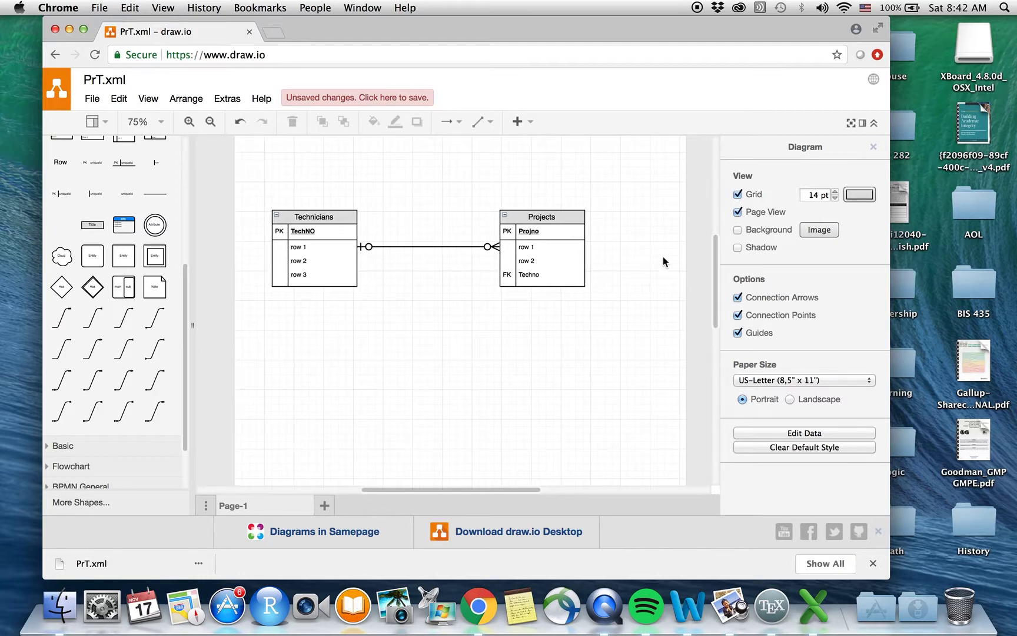
pyautogui.click(737, 212)
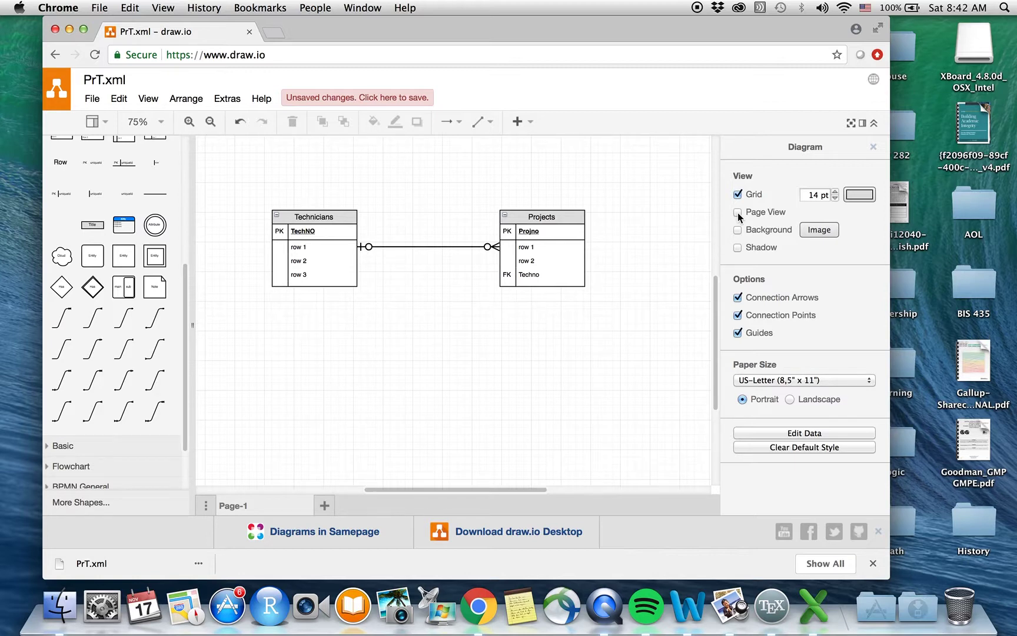
pyautogui.click(737, 213)
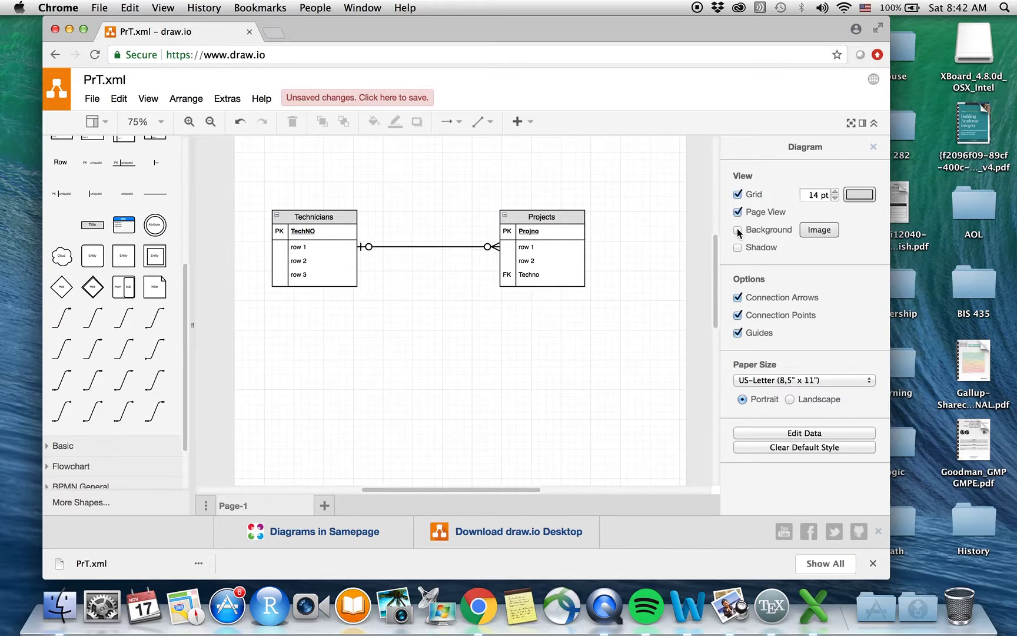
# Enable the page background, try a light green background colour, and undo that colour change.
pyautogui.click(738, 231)
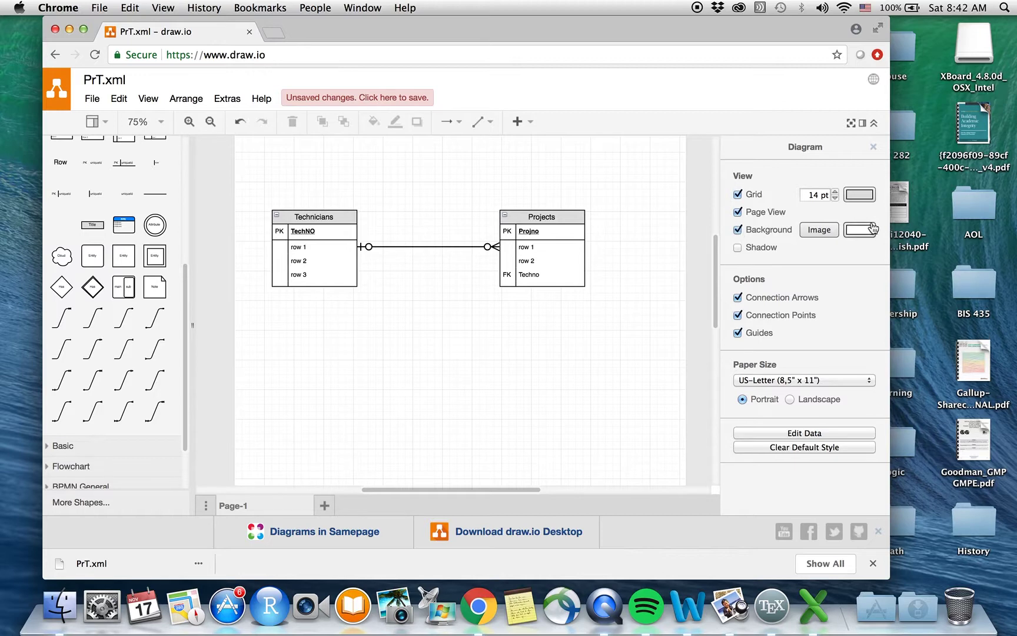
pyautogui.click(870, 231)
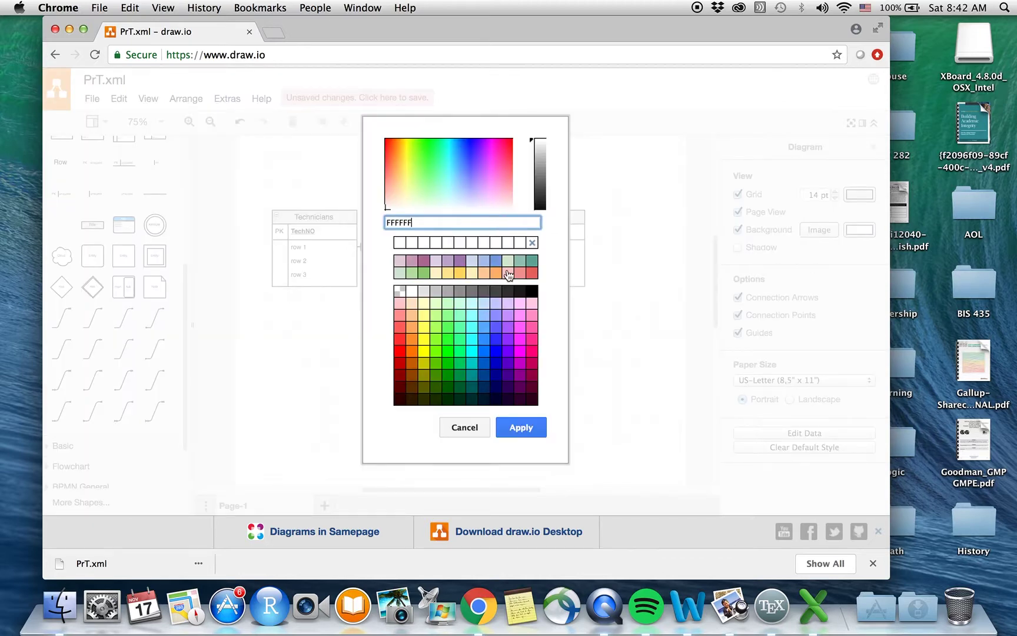
pyautogui.click(436, 304)
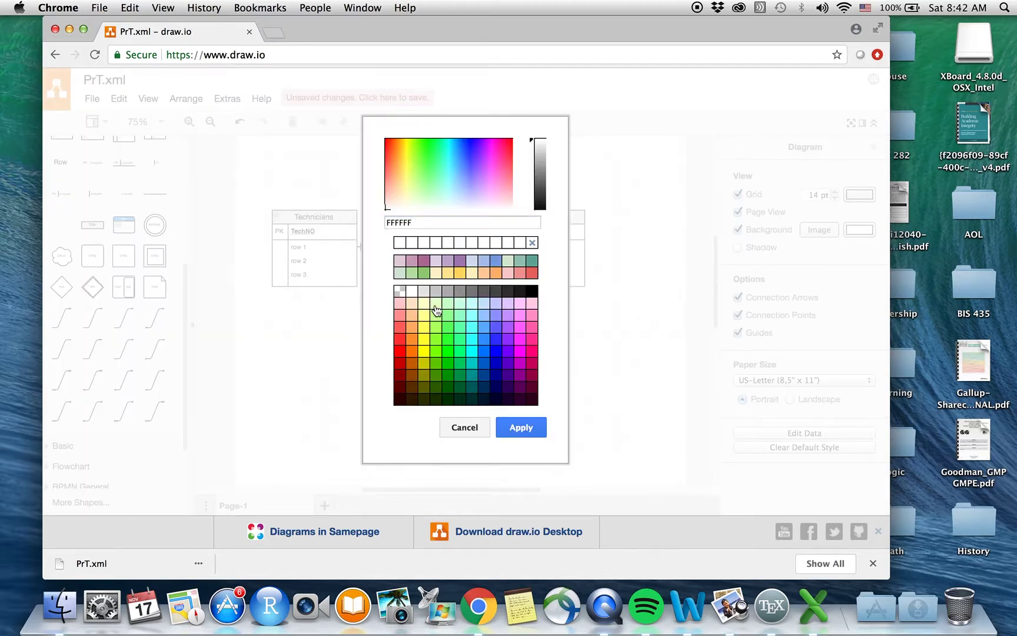
pyautogui.click(521, 427)
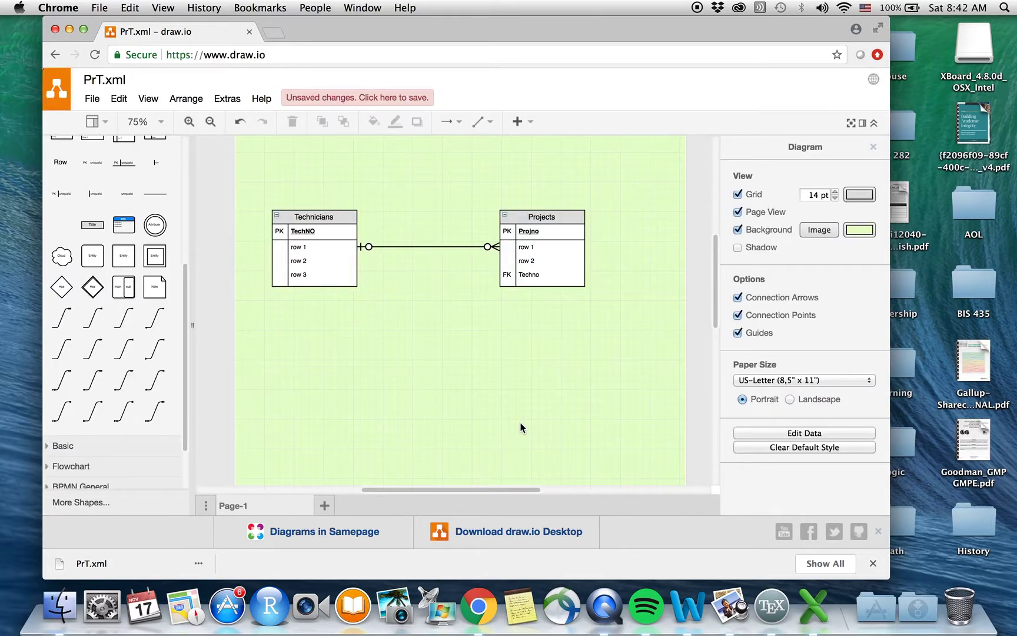
pyautogui.press('super+z')
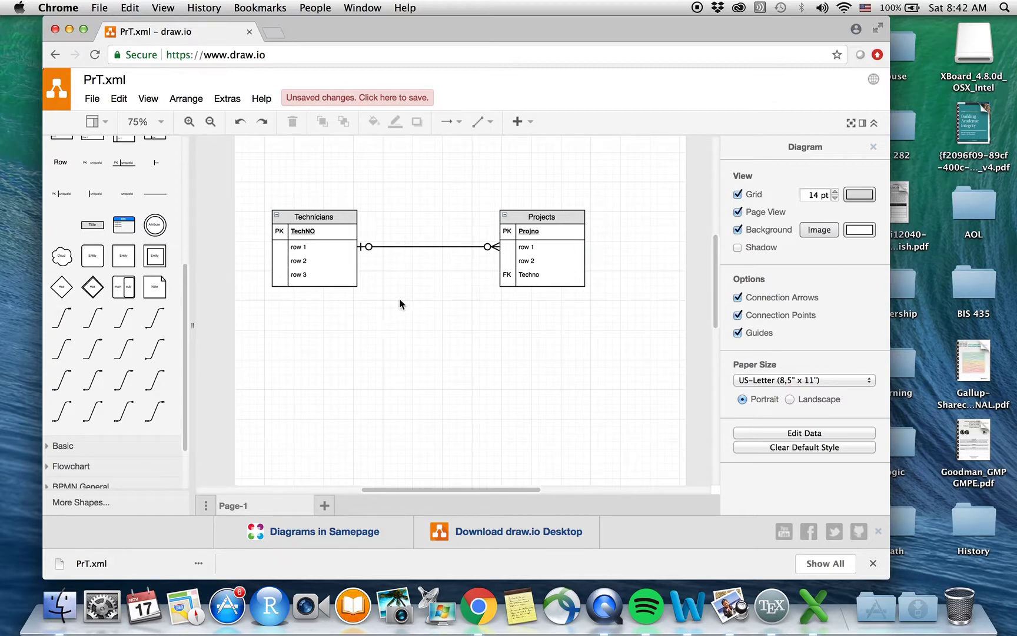
# Delete the Projects table and the crow's-foot connector attached to the Technicians table.
pyautogui.click(569, 218)
pyautogui.press('Delete')
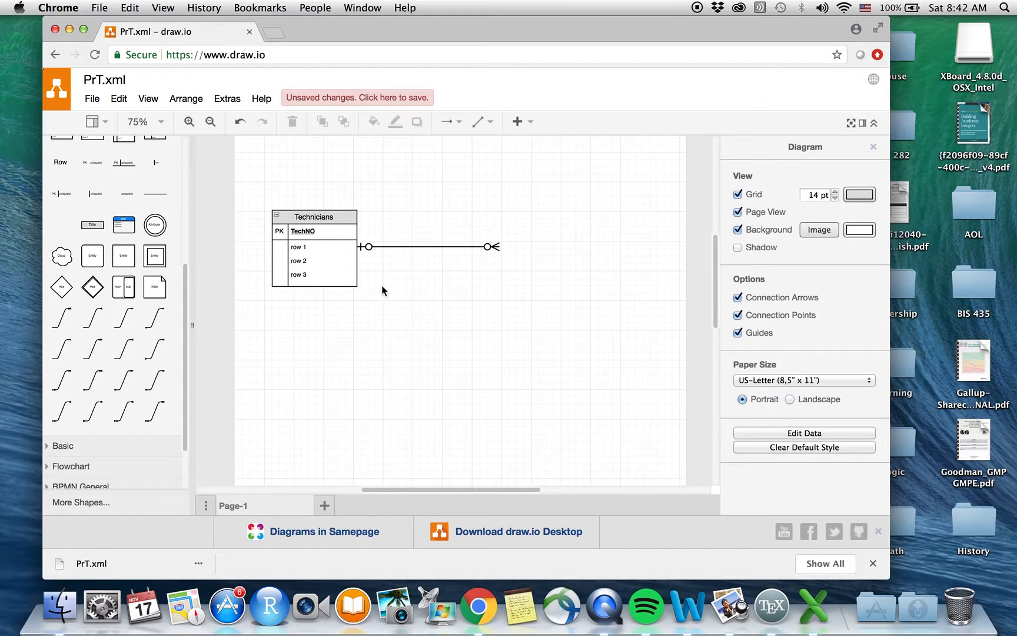
pyautogui.click(404, 248)
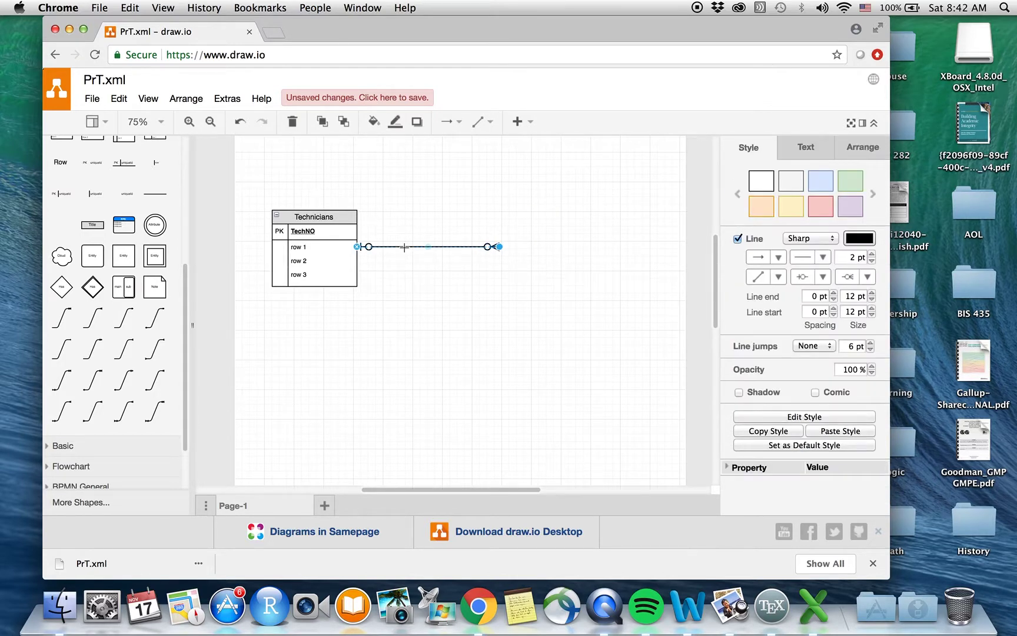
pyautogui.press('Delete')
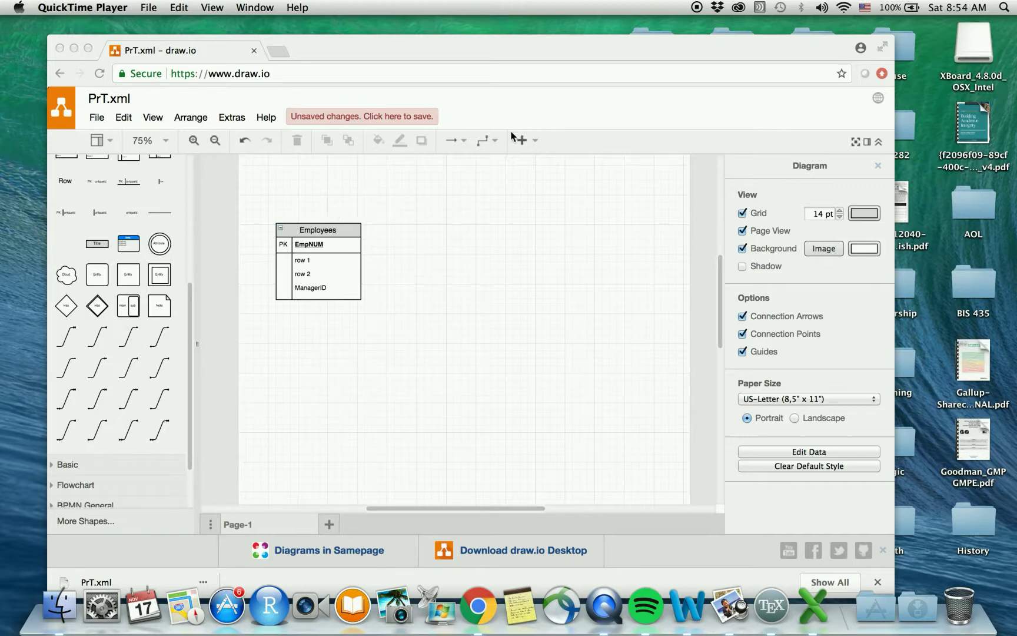
# Set the connector waypoints to orthogonal and draw a crow's-foot connector straight down from the bottom edge of the Employees table.
pyautogui.click(495, 144)
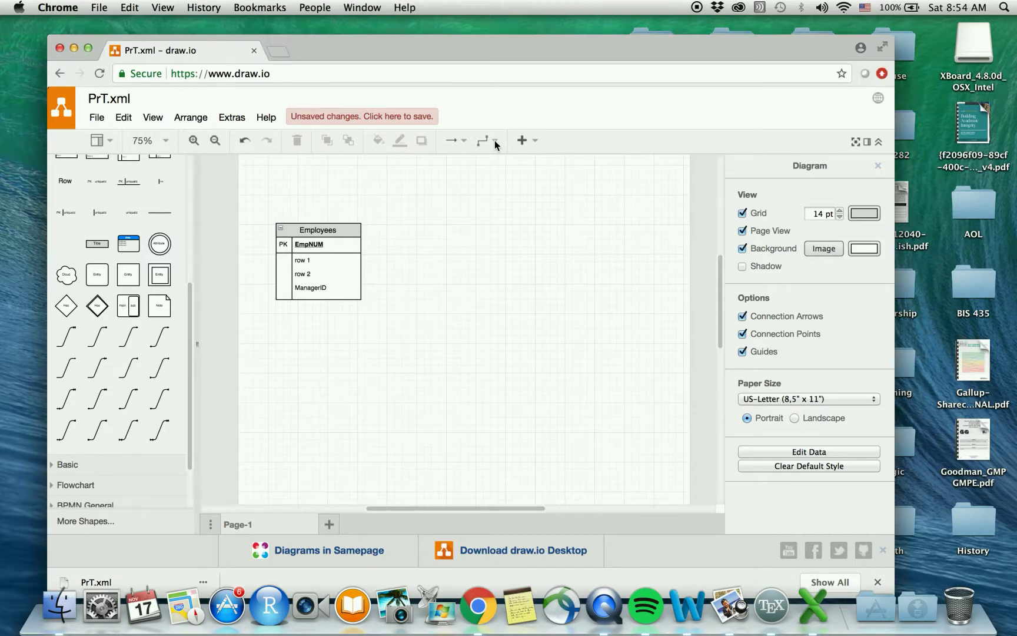
pyautogui.click(495, 142)
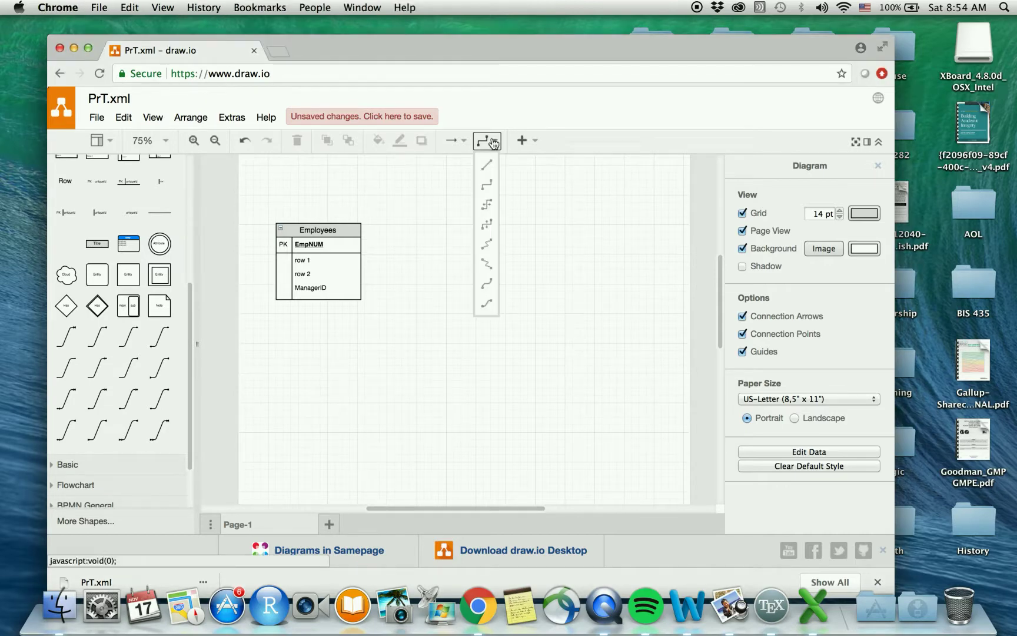
pyautogui.click(487, 186)
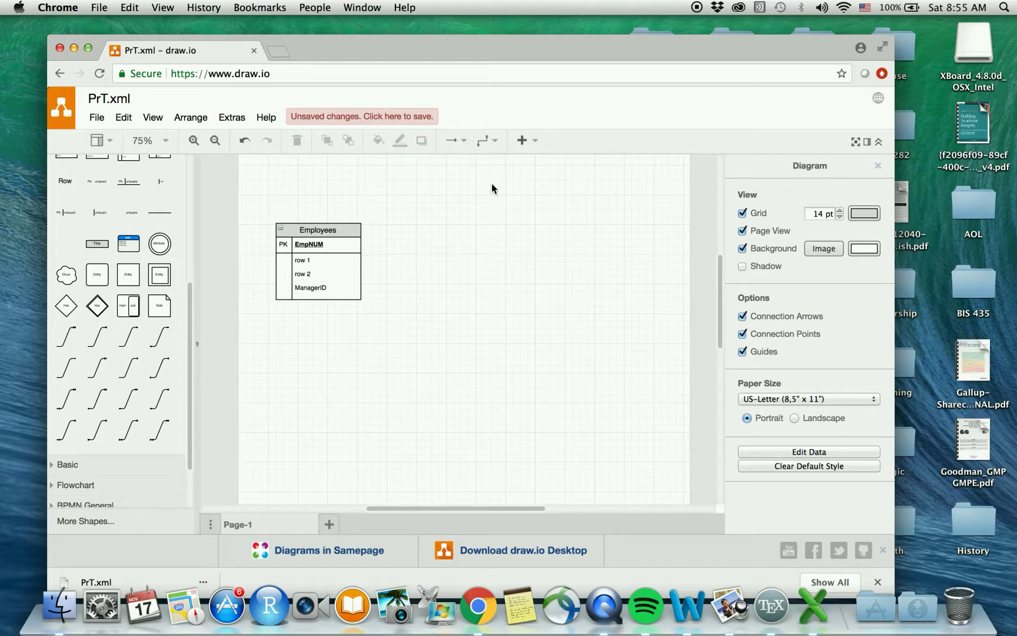
pyautogui.click(322, 232)
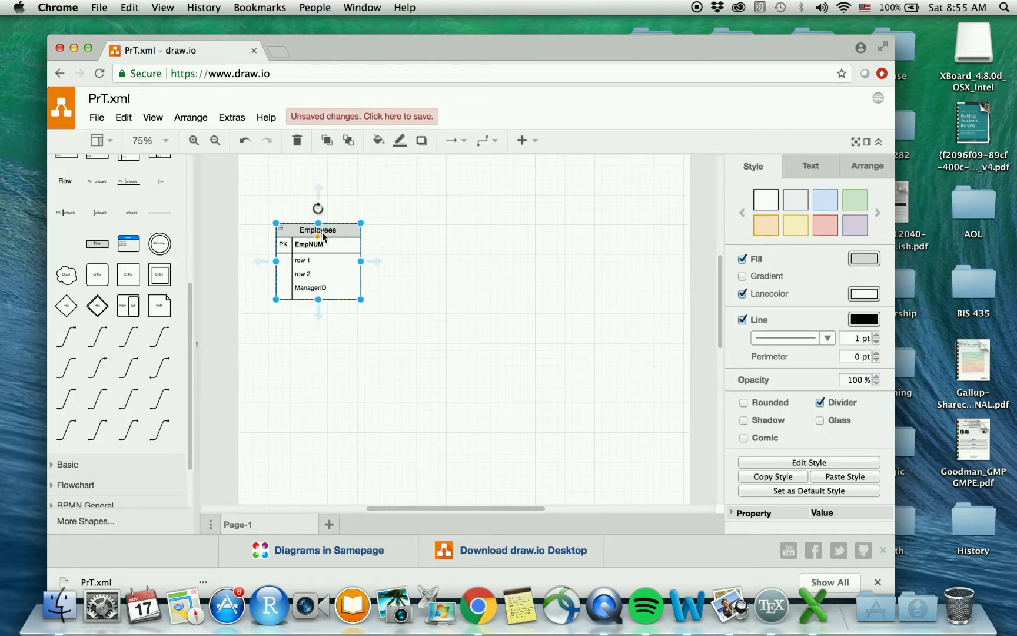
pyautogui.moveTo(318, 310); pyautogui.dragTo(321, 411)
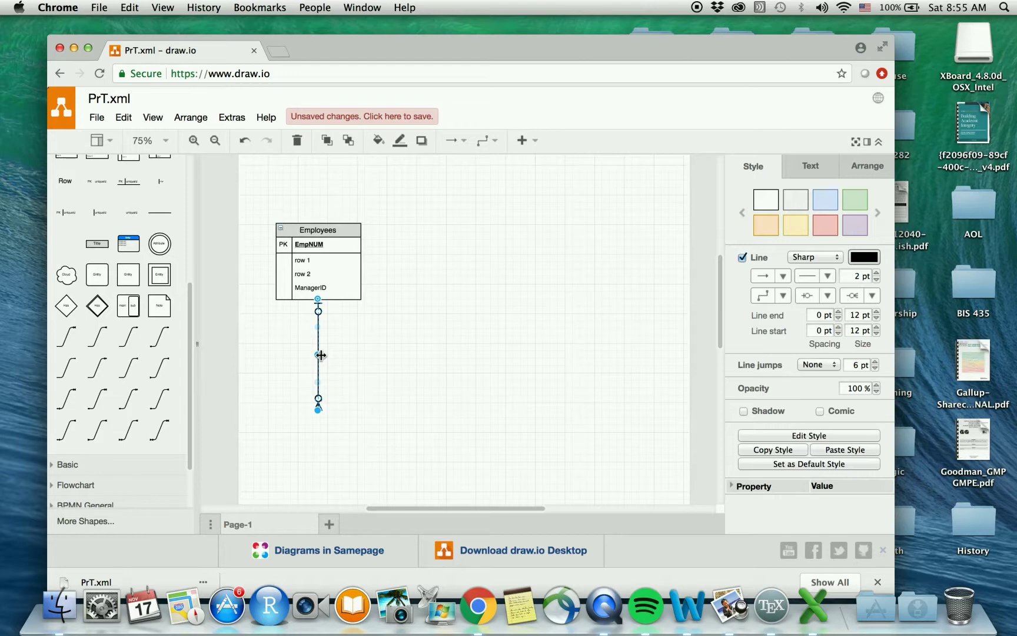
# Route the connector around the right side of the Employees table and attach its crow's-foot end to the table's top edge.
pyautogui.moveTo(321, 355)
pyautogui.mouseDown()
pyautogui.moveTo(355, 349)
pyautogui.moveTo(305, 352)
pyautogui.mouseUp()
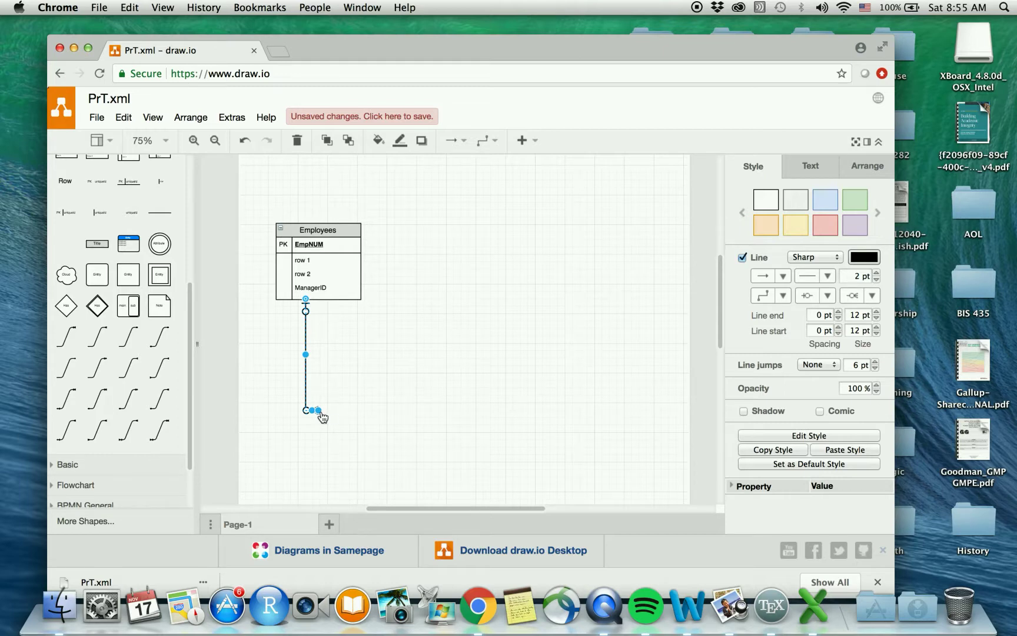
pyautogui.moveTo(322, 414); pyautogui.dragTo(392, 168)
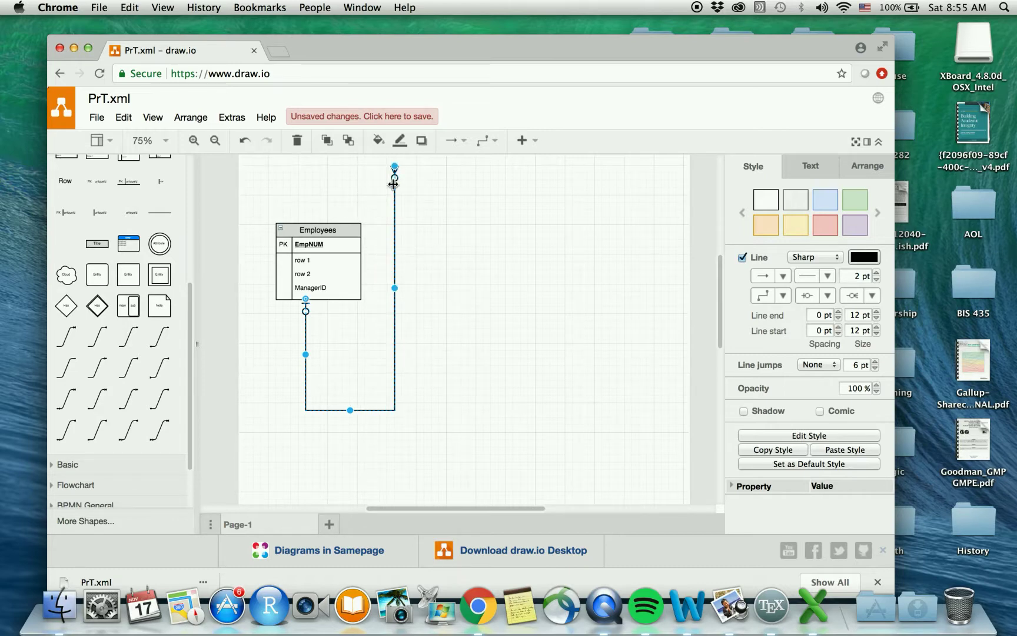
pyautogui.moveTo(394, 289); pyautogui.dragTo(459, 191)
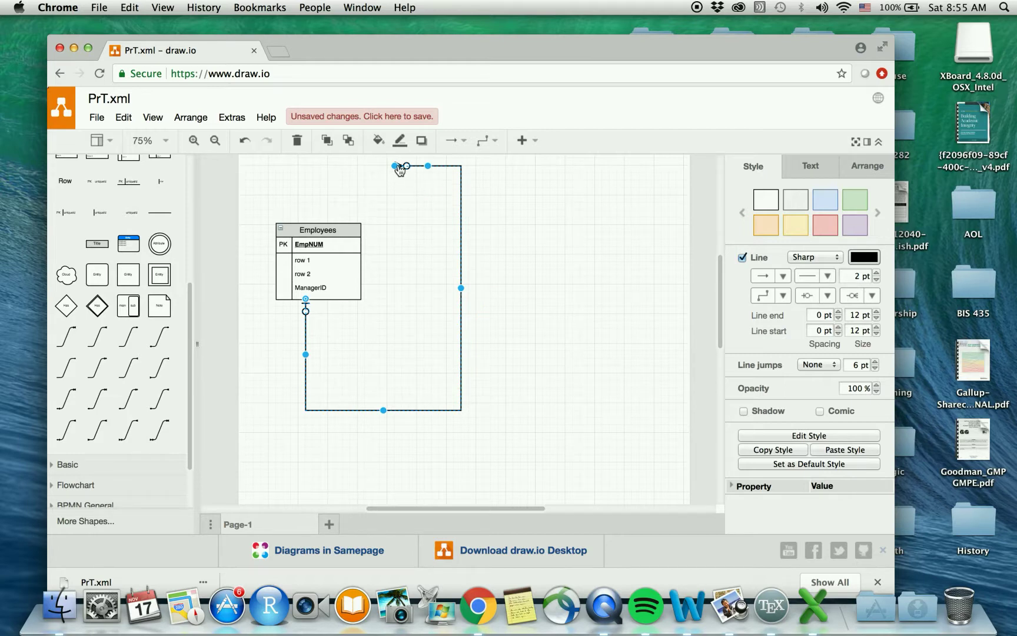
pyautogui.moveTo(398, 168); pyautogui.dragTo(329, 173)
pyautogui.moveTo(327, 194); pyautogui.dragTo(330, 224)
pyautogui.click(368, 202)
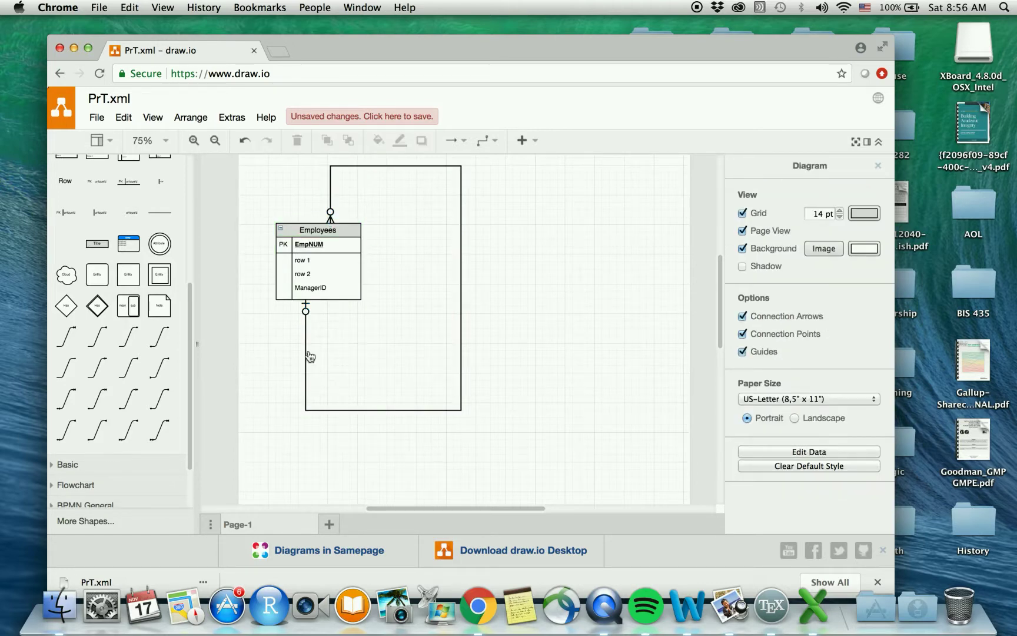
# Tighten the recursive connector by shifting its lower attachment point right and bringing its bottom and right segments closer to the Employees table.
pyautogui.click(306, 315)
pyautogui.moveTo(306, 315); pyautogui.dragTo(327, 314)
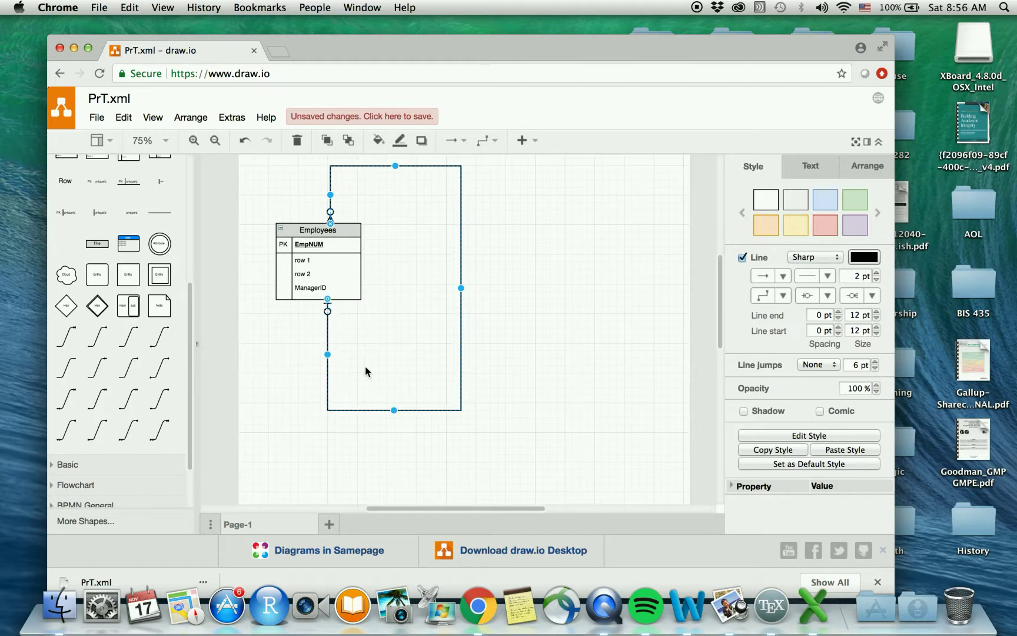
pyautogui.moveTo(394, 408); pyautogui.dragTo(381, 335)
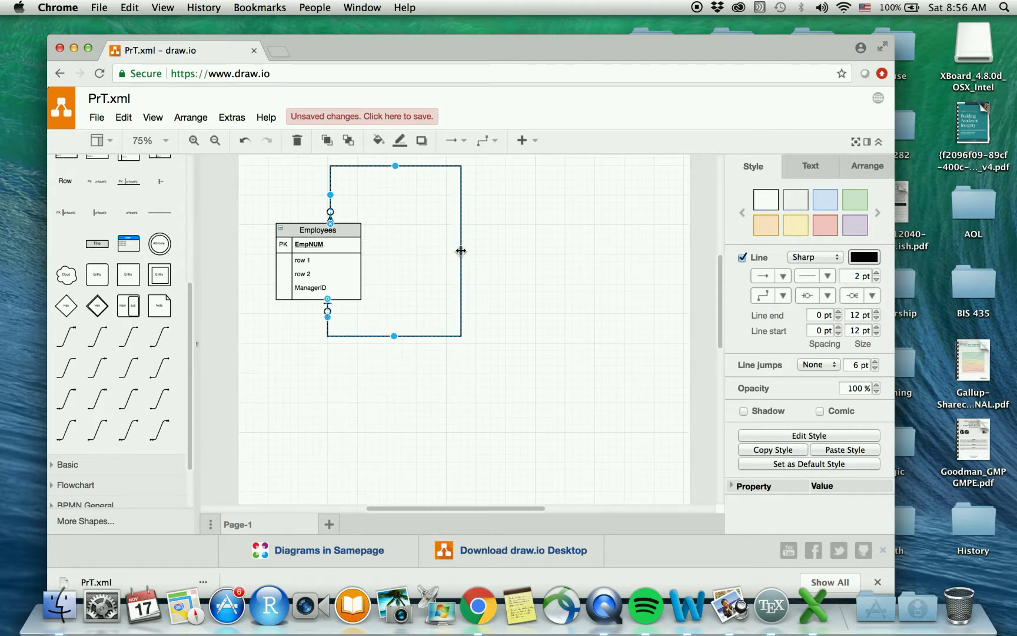
pyautogui.moveTo(461, 250); pyautogui.dragTo(393, 256)
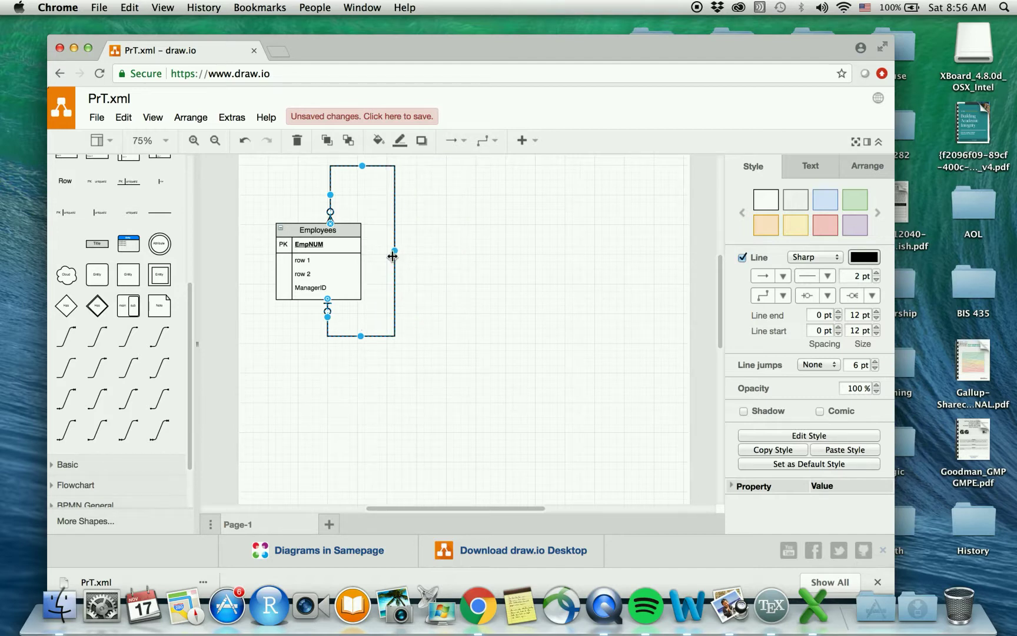
pyautogui.click(458, 236)
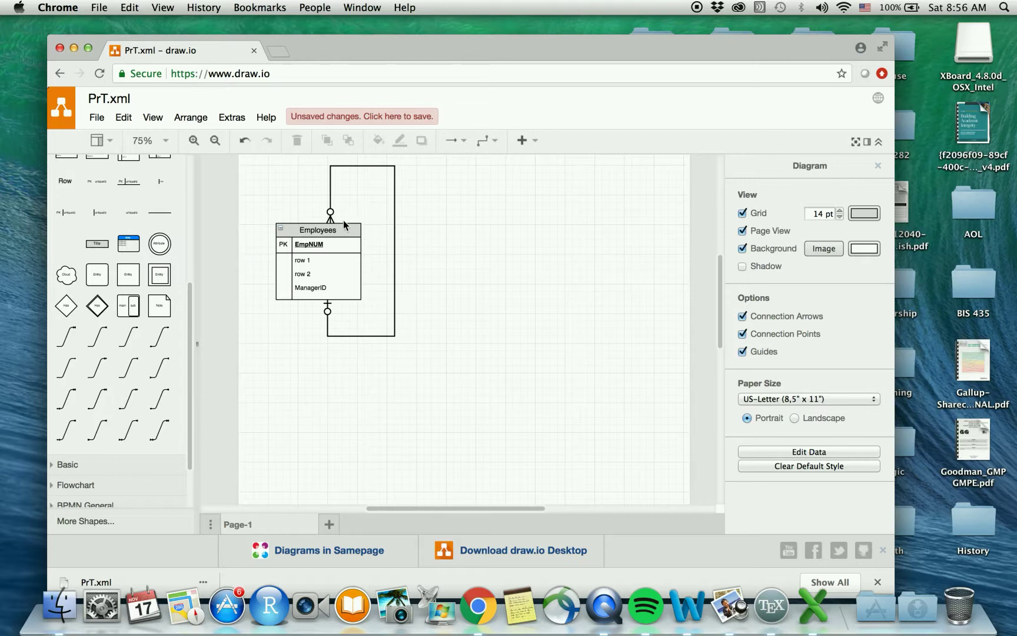
# Look through the line-start symbols available for the recursive connector, leaving its style as is.
pyautogui.click(394, 323)
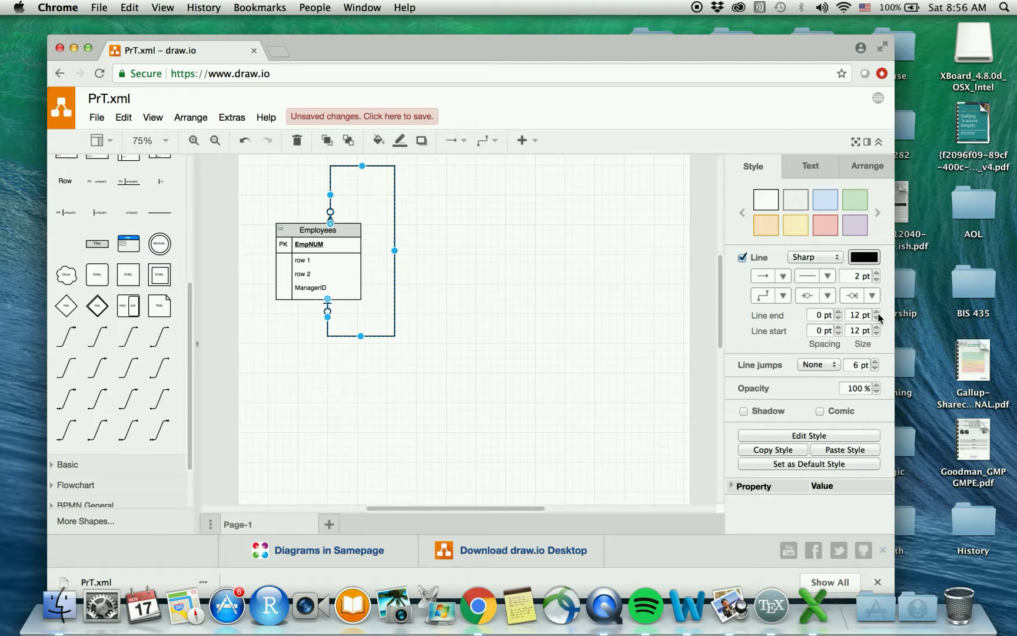
pyautogui.click(828, 296)
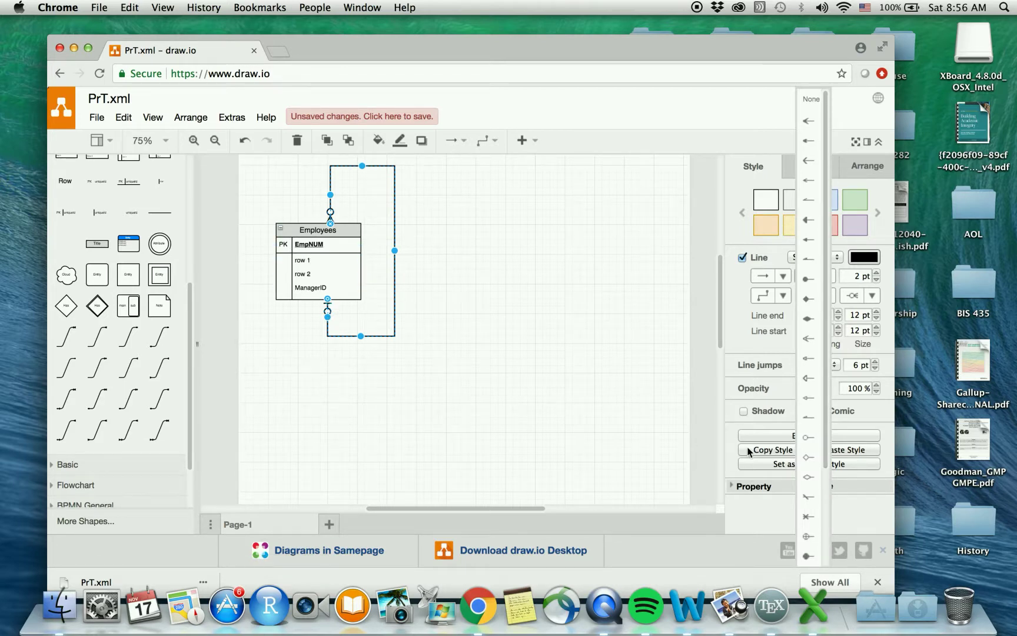
pyautogui.click(517, 466)
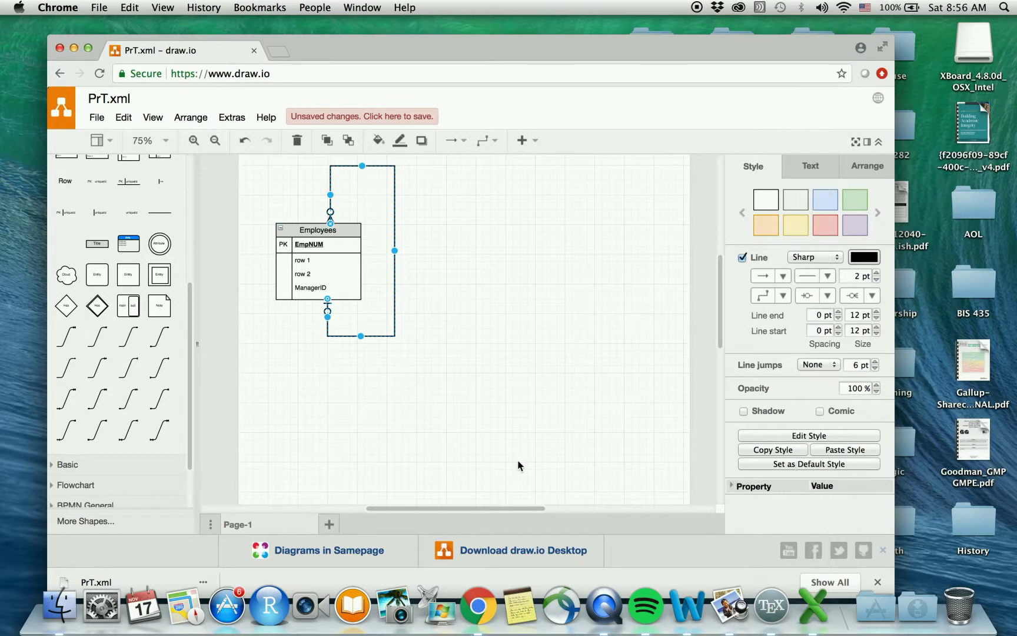
pyautogui.click(518, 466)
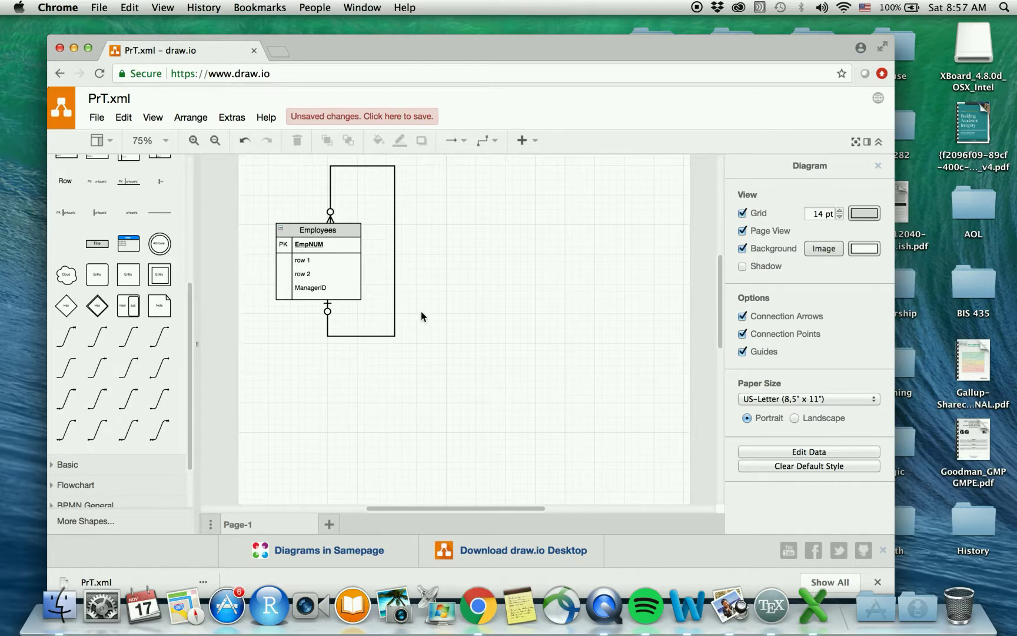
# Save the diagram, and clear the canvas by deleting the Employees table and its recursive connector.
pyautogui.click(333, 121)
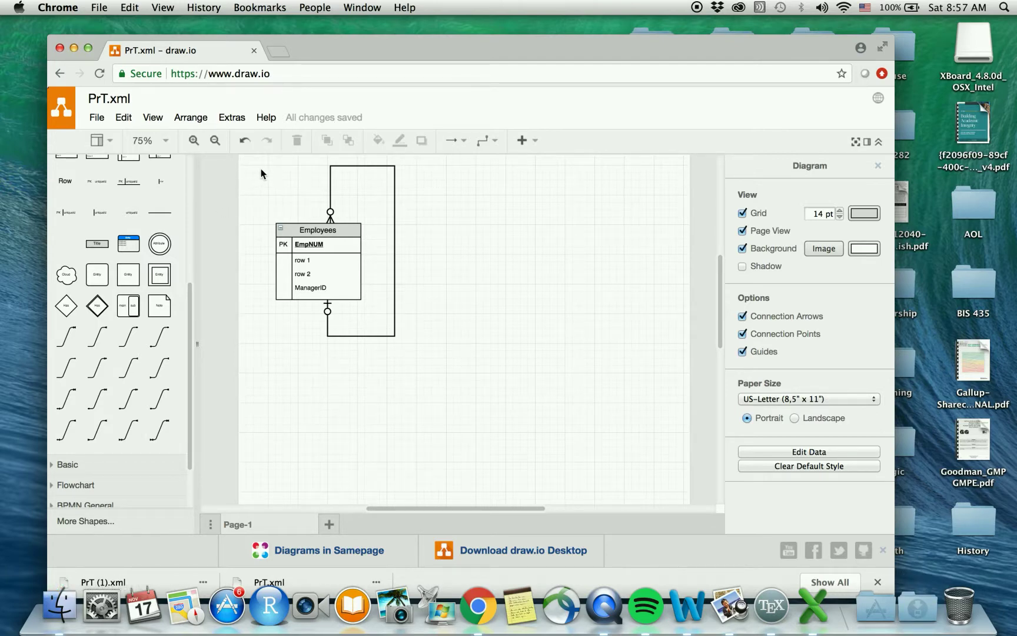
pyautogui.moveTo(261, 169); pyautogui.dragTo(437, 422)
pyautogui.press('Delete')
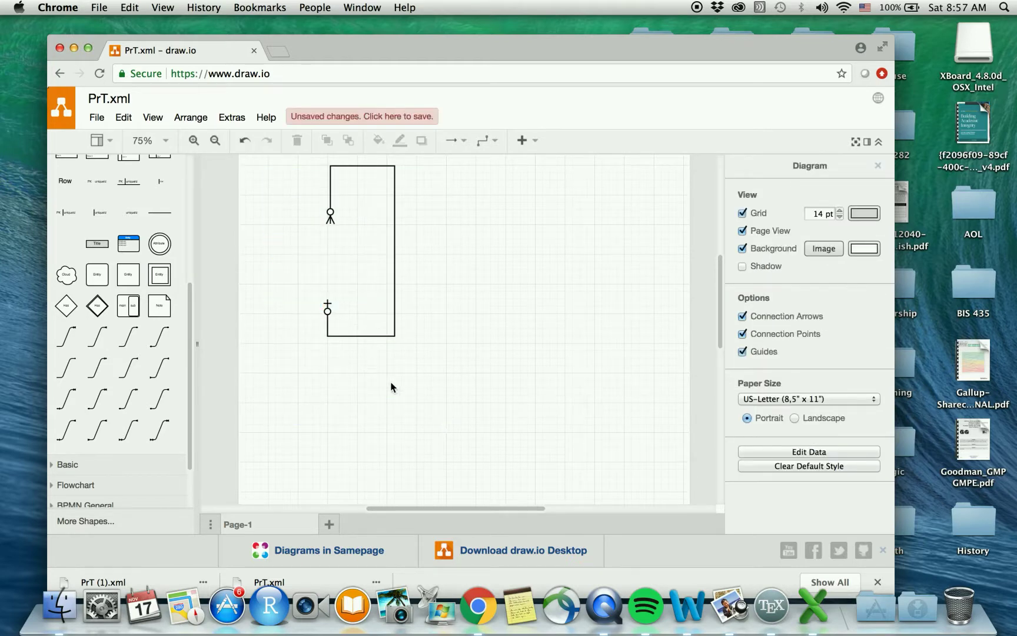
pyautogui.click(394, 235)
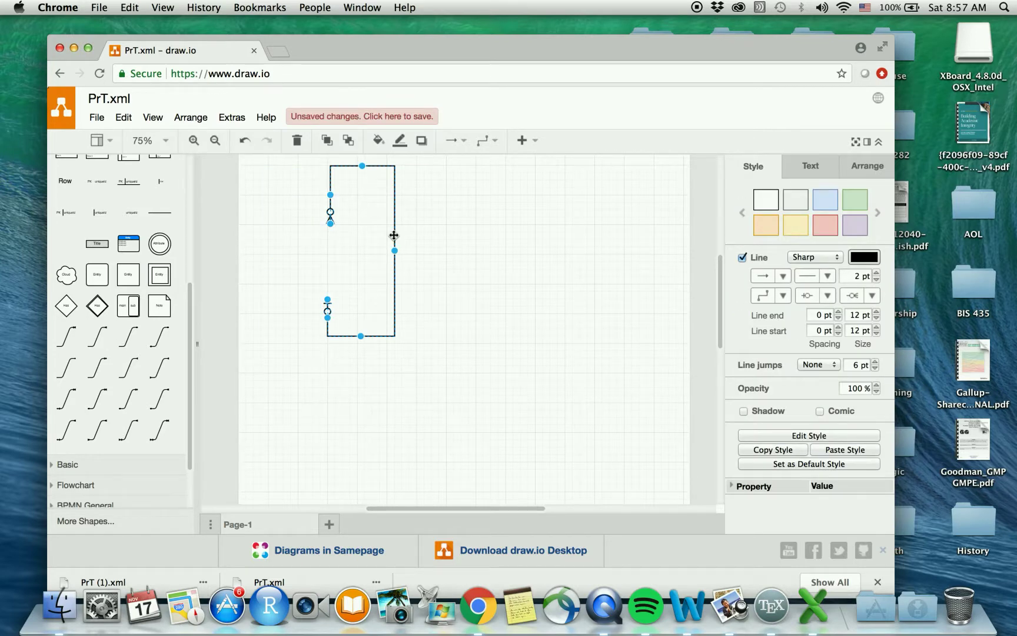
pyautogui.press('Delete')
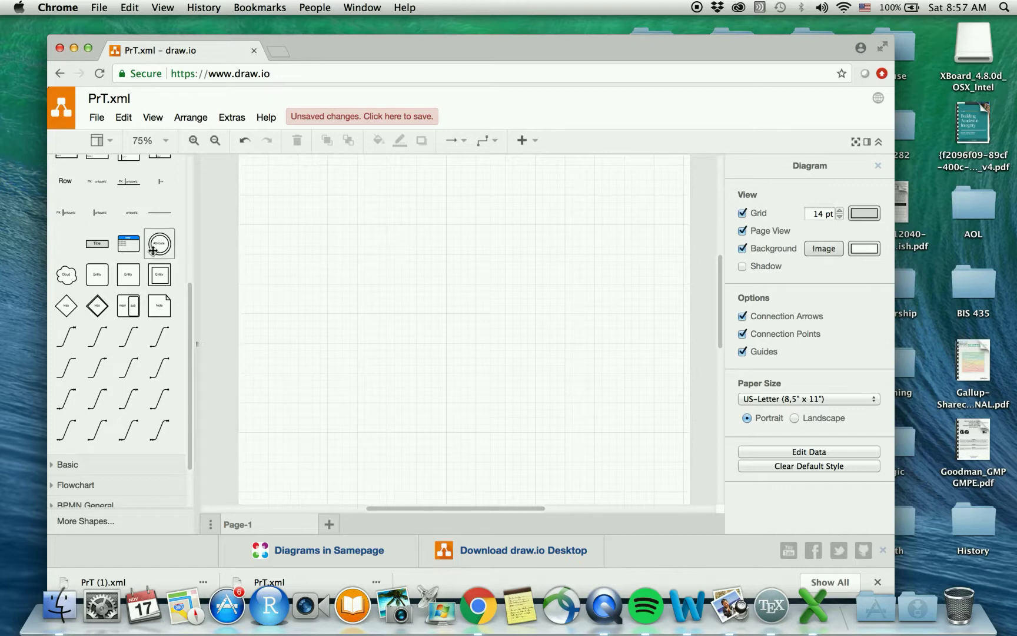
# Add an entity table with a PK column to the canvas and create two copies of it.
pyautogui.moveTo(139, 183)
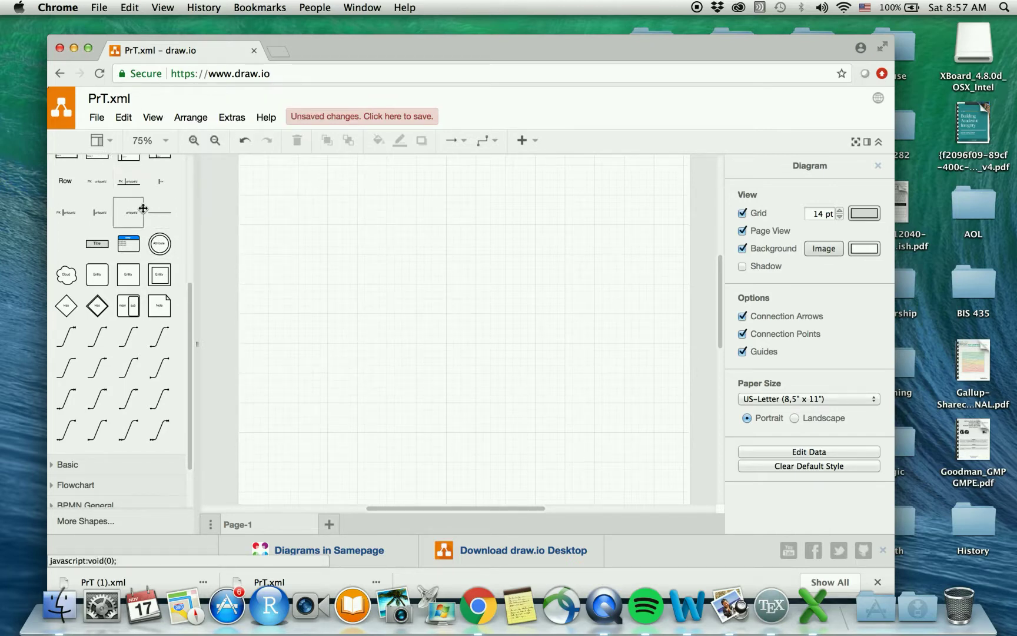
pyautogui.scroll(2, 124, 176)
pyautogui.moveTo(133, 202); pyautogui.dragTo(426, 203)
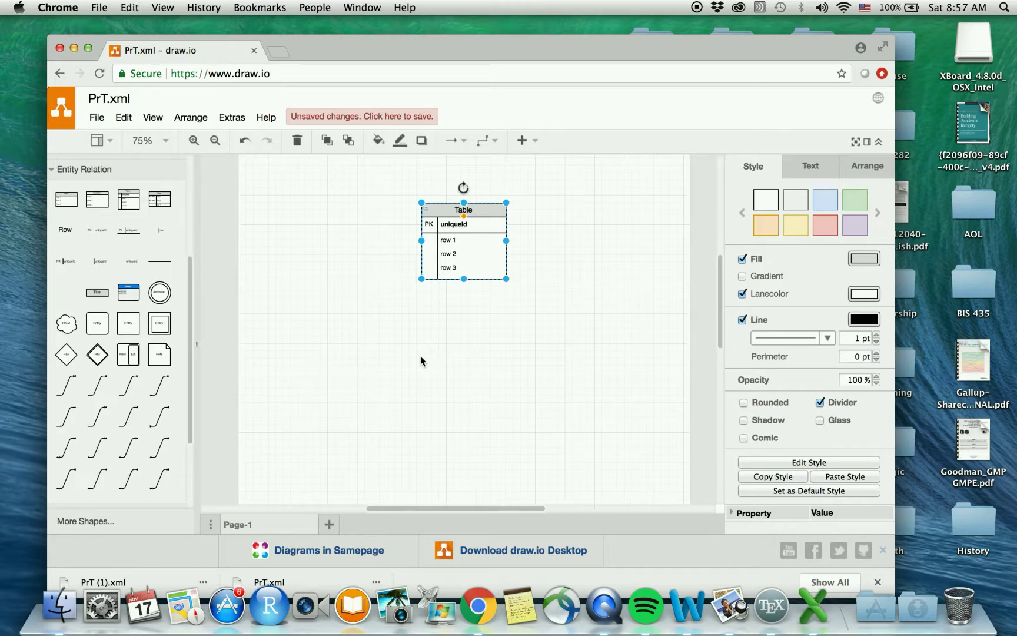
pyautogui.press('super+v')
pyautogui.press('super+v')
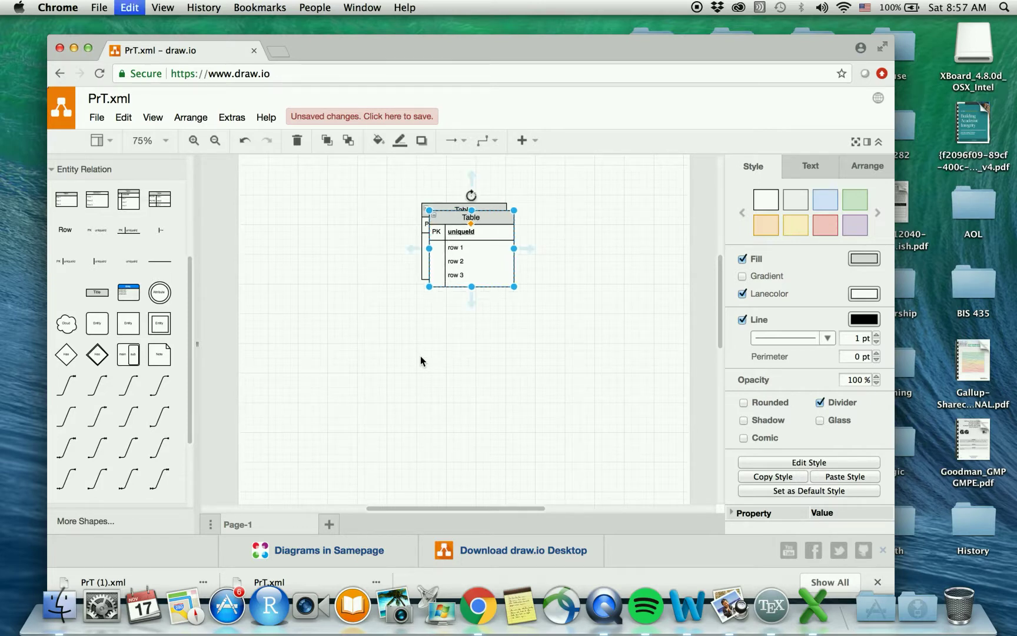
pyautogui.moveTo(486, 228); pyautogui.dragTo(565, 341)
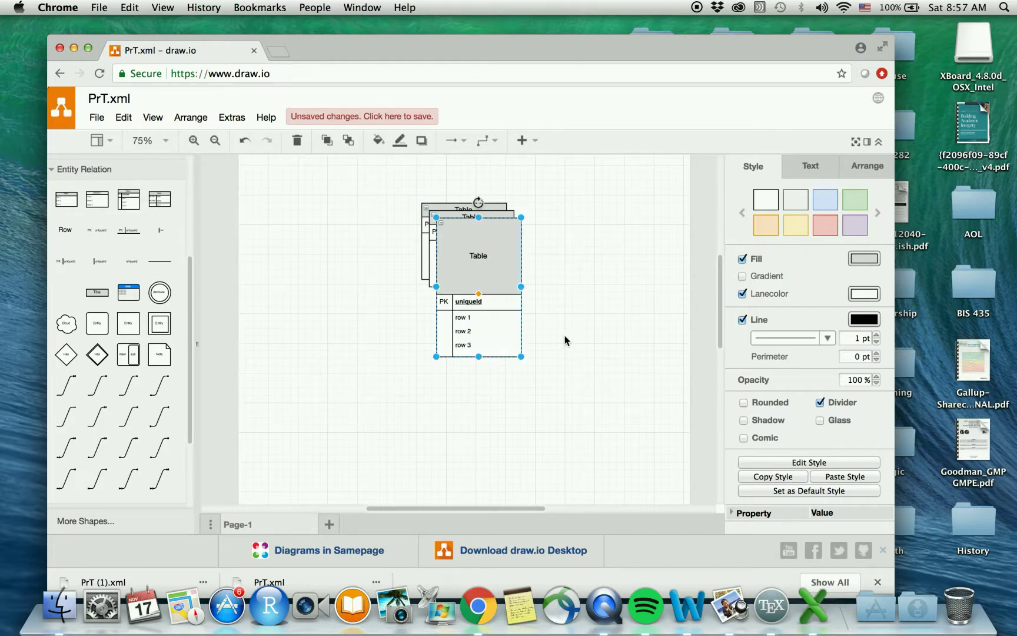
pyautogui.press('super+z')
pyautogui.click(565, 340)
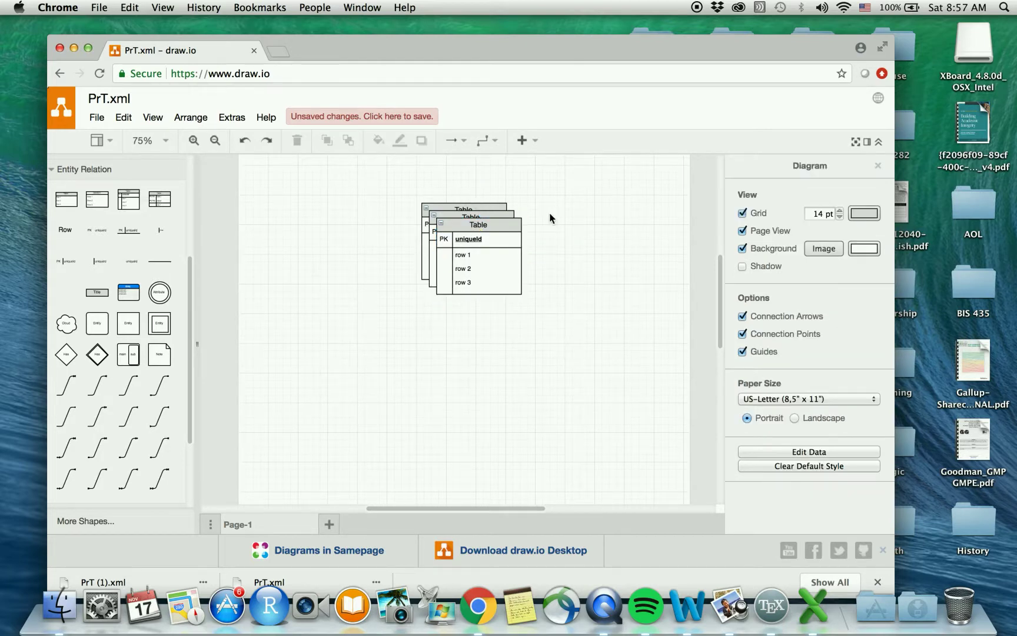
pyautogui.moveTo(504, 230); pyautogui.dragTo(540, 244)
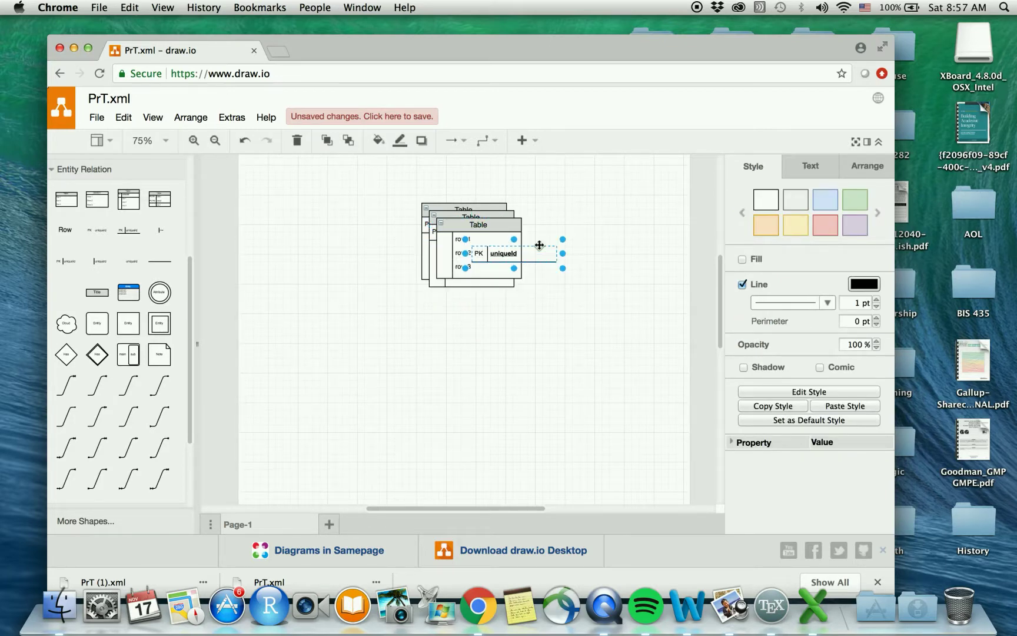
pyautogui.press('super+z')
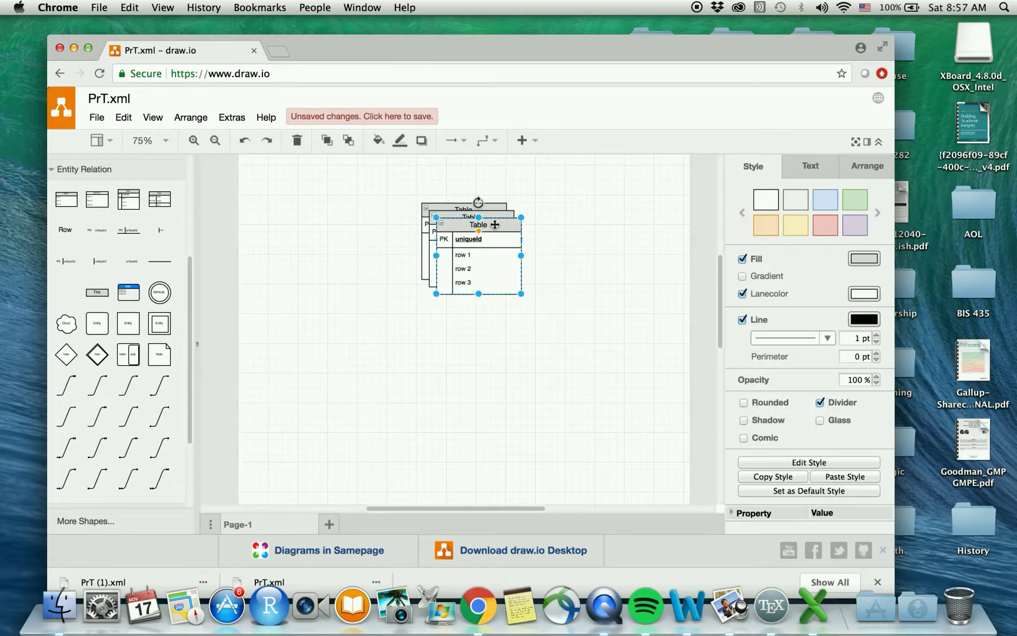
# Arrange the three tables in a triangle, placing one copy below left and the other below right of the original table.
pyautogui.click(580, 212)
pyautogui.moveTo(507, 226); pyautogui.dragTo(620, 311)
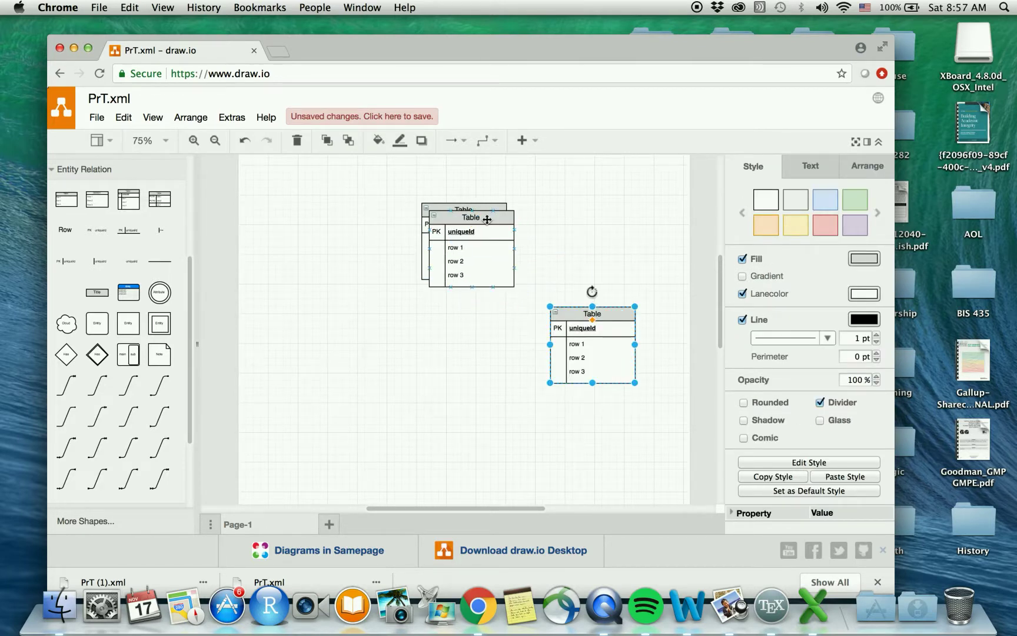
pyautogui.moveTo(492, 220); pyautogui.dragTo(358, 316)
pyautogui.click(580, 271)
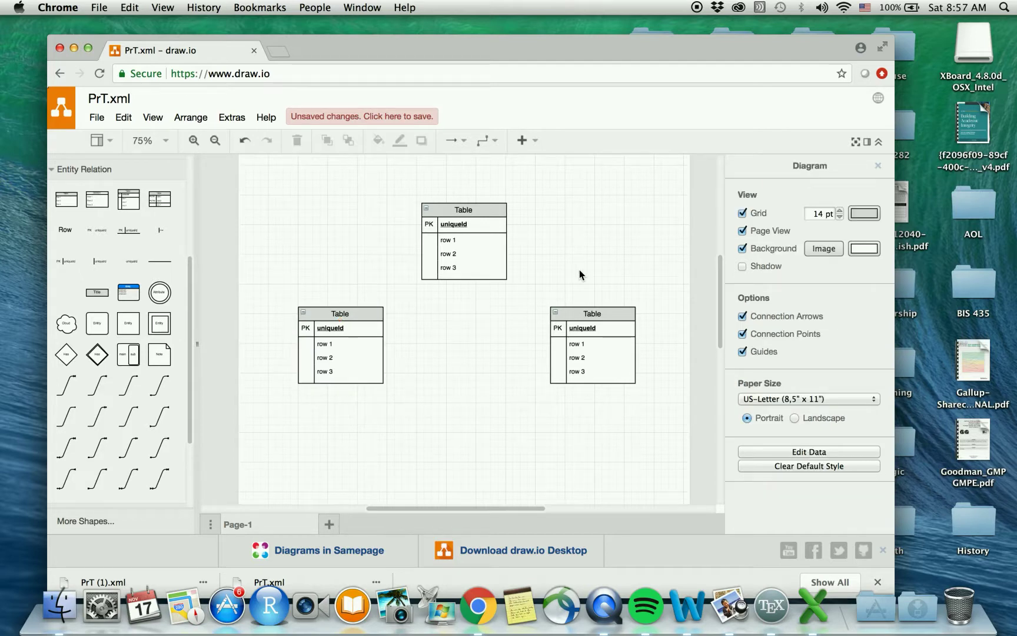
pyautogui.click(366, 318)
pyautogui.moveTo(366, 317); pyautogui.dragTo(364, 350)
pyautogui.moveTo(606, 319); pyautogui.dragTo(601, 357)
pyautogui.click(450, 353)
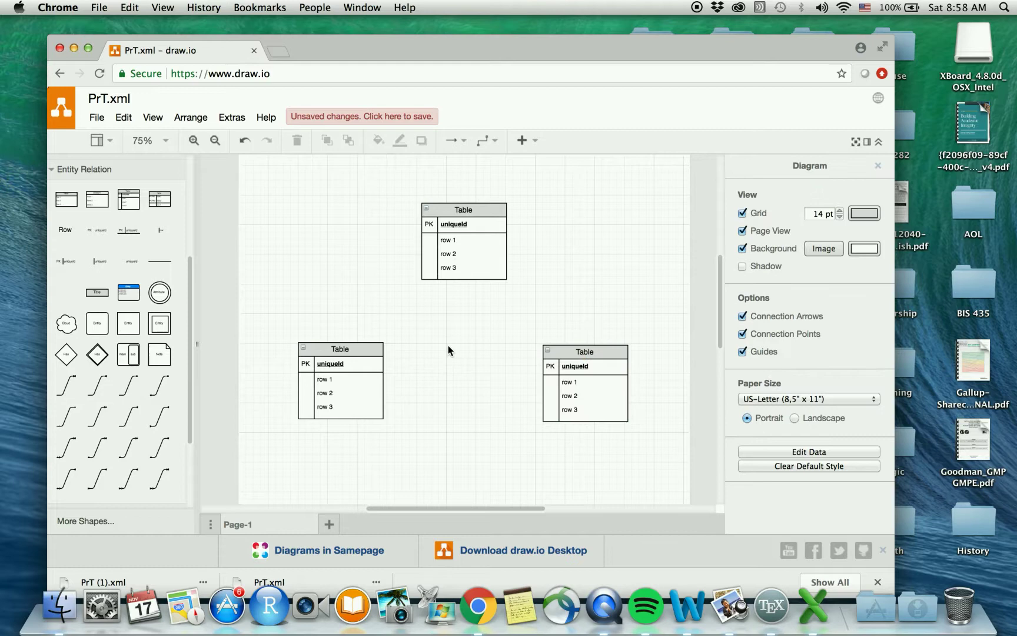
# Rename the upper table Parts and the lower-left table ManfdParts.
pyautogui.click(475, 210)
pyautogui.doubleClick(474, 210)
pyautogui.write('Parts')
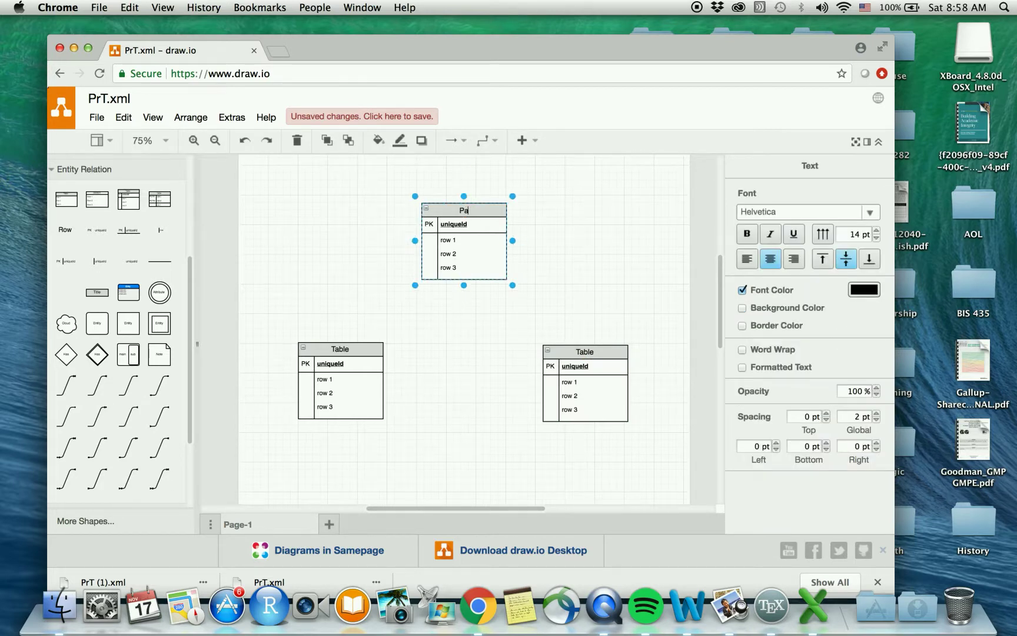
pyautogui.click(337, 349)
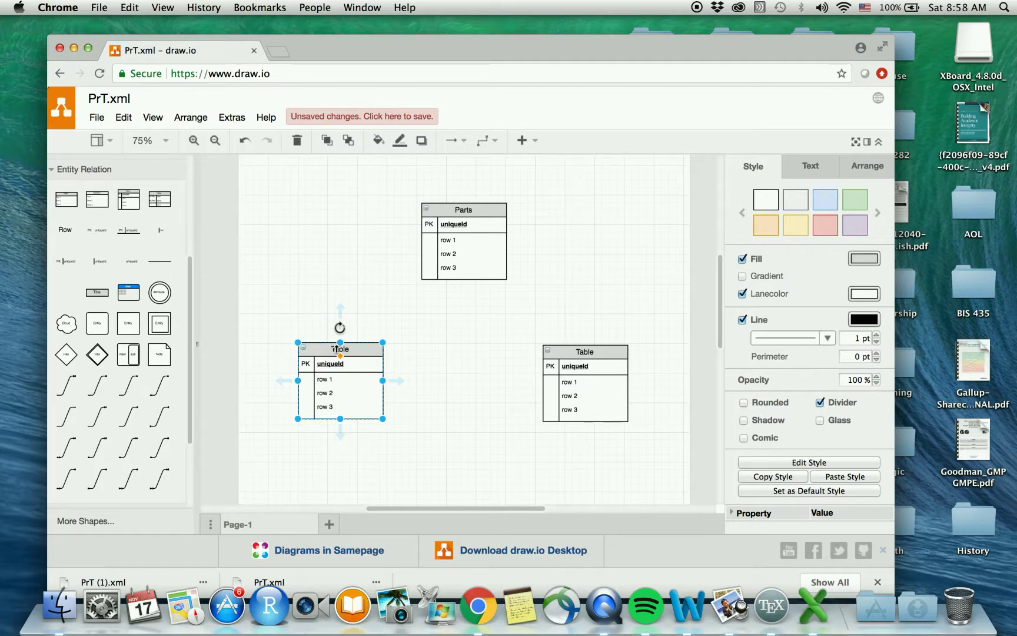
pyautogui.doubleClick(337, 349)
pyautogui.write('Manfd')
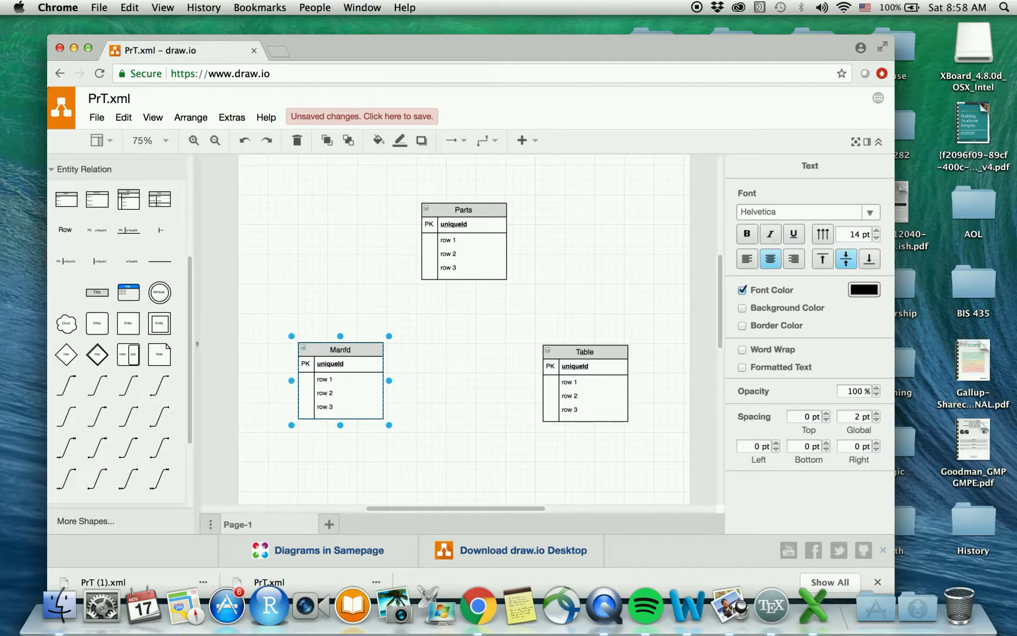
pyautogui.write('Parts')
# Rename the lower-right table PurchasedParts.
pyautogui.click(589, 355)
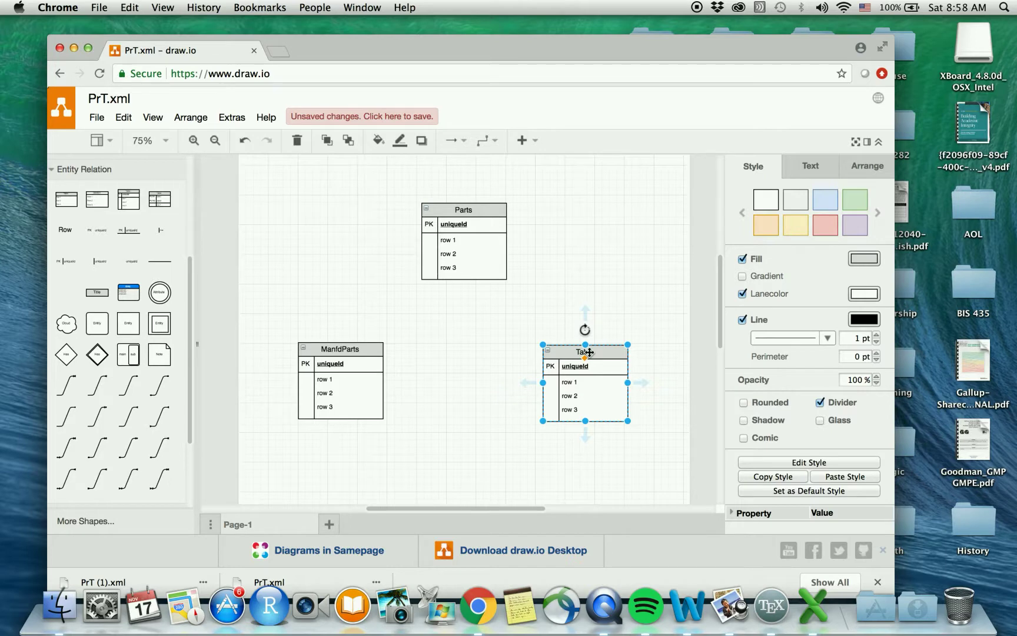
pyautogui.doubleClick(589, 352)
pyautogui.write('Purchase')
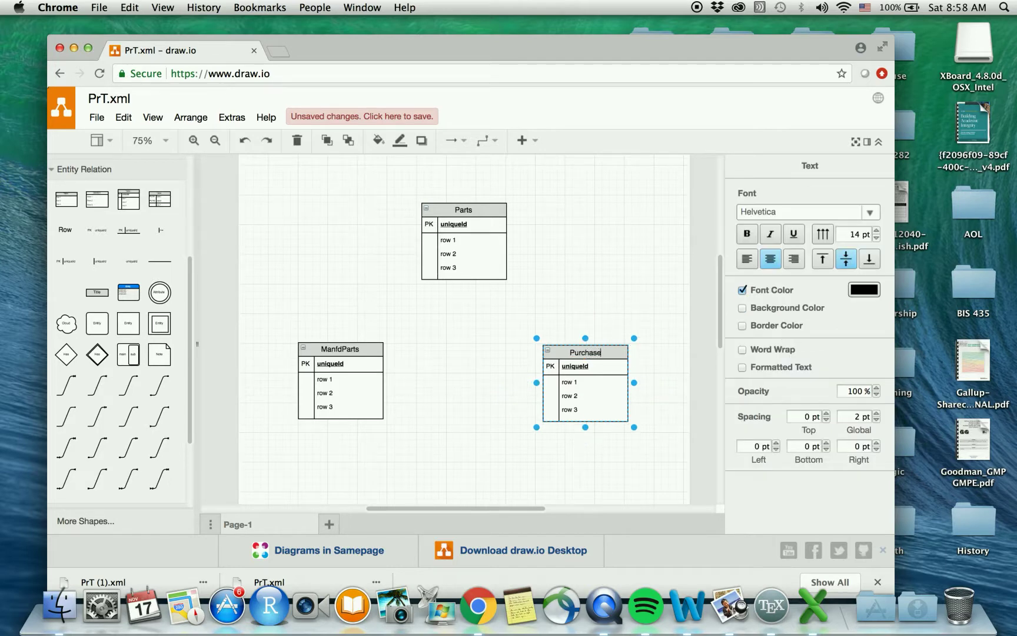
pyautogui.write('dParts')
pyautogui.click(615, 286)
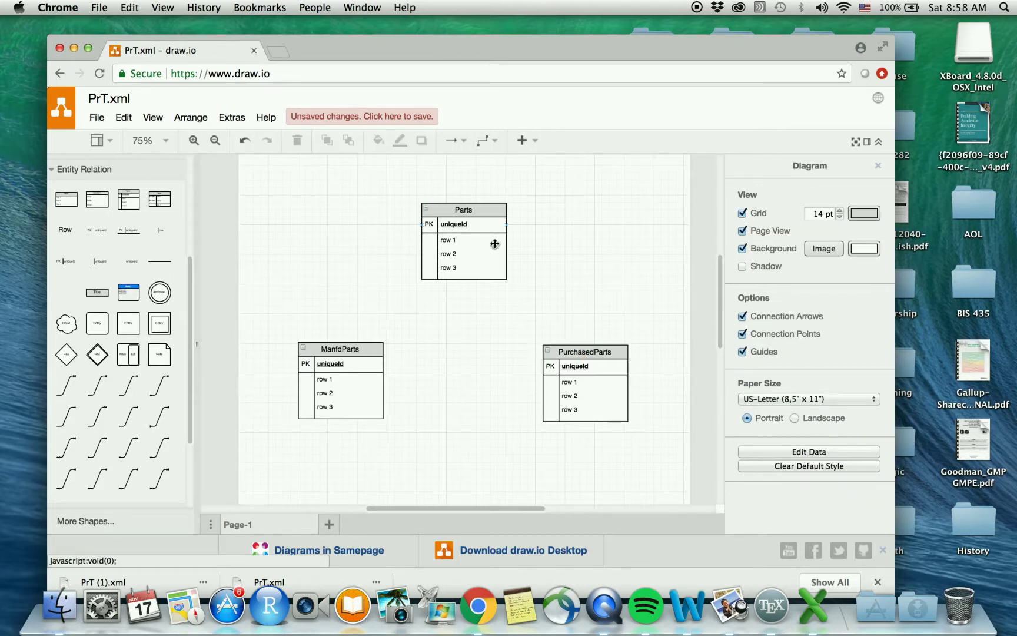
pyautogui.moveTo(462, 202)
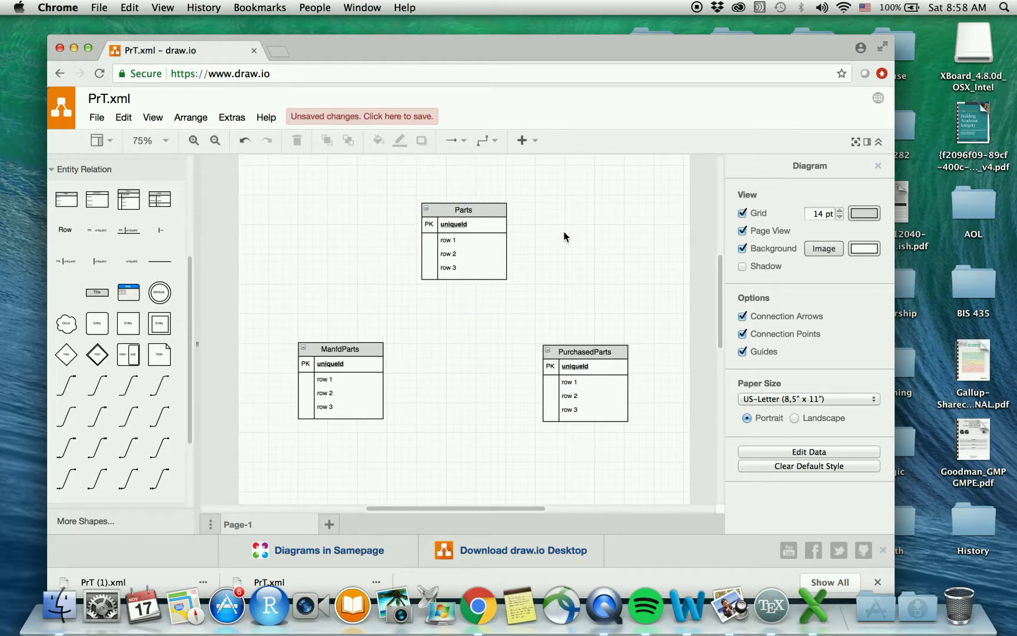
pyautogui.click(490, 211)
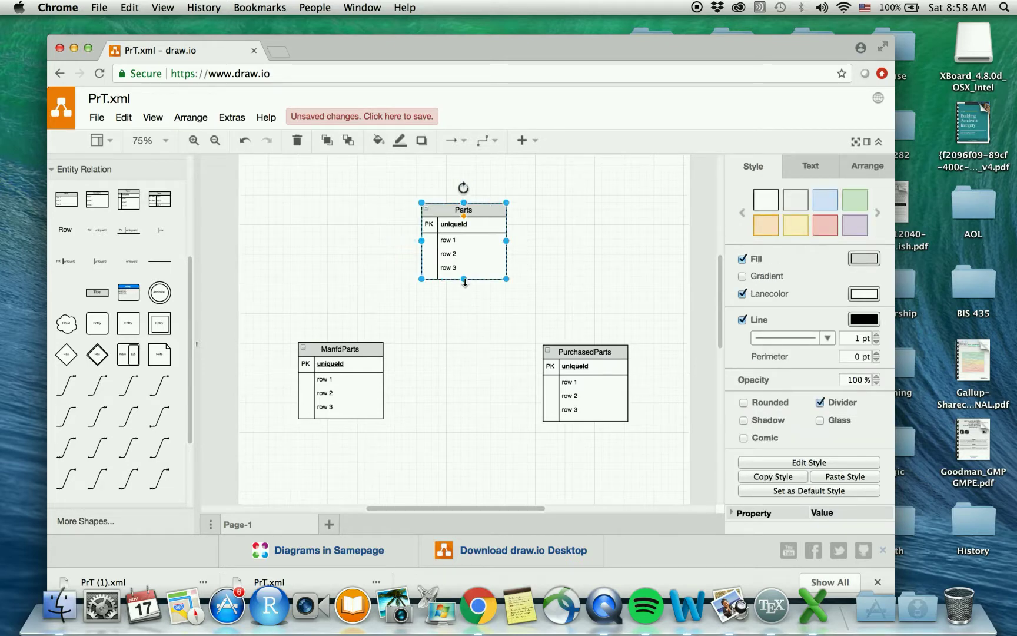
pyautogui.moveTo(465, 282); pyautogui.dragTo(456, 309)
pyautogui.click(477, 305)
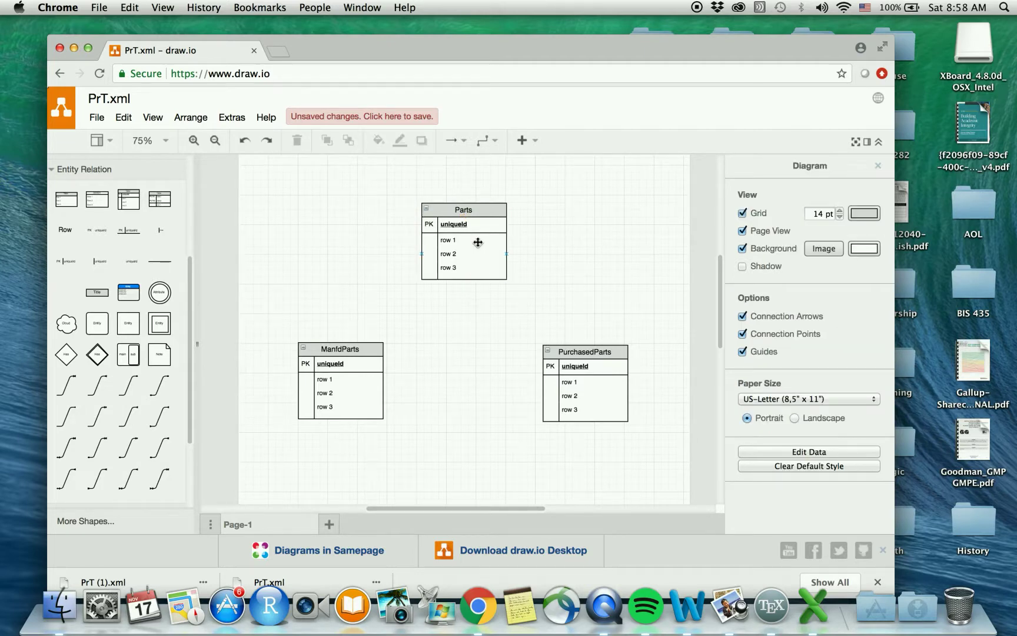
pyautogui.click(475, 209)
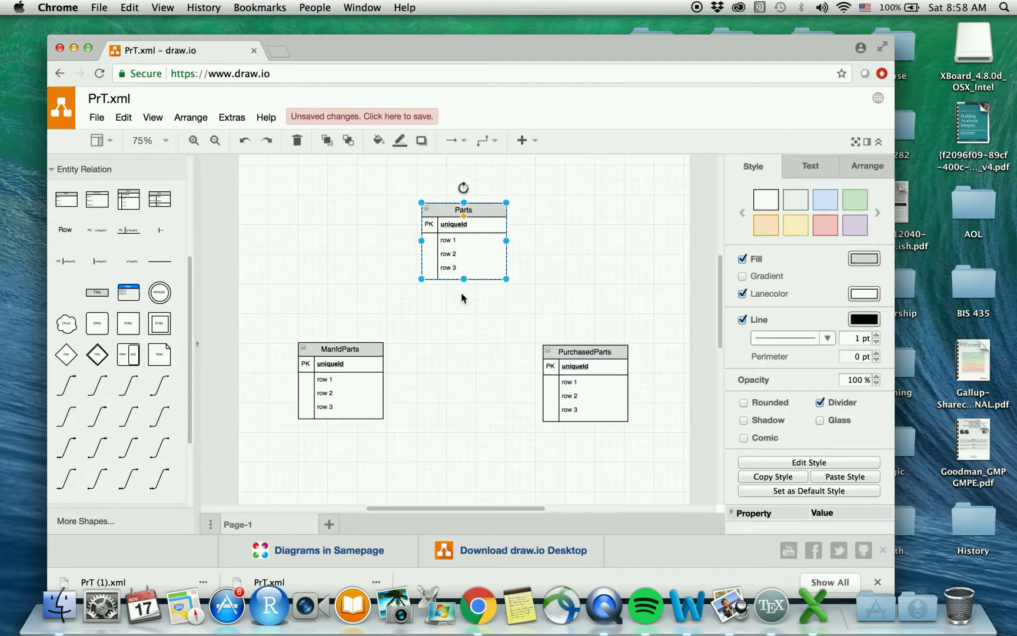
pyautogui.click(459, 317)
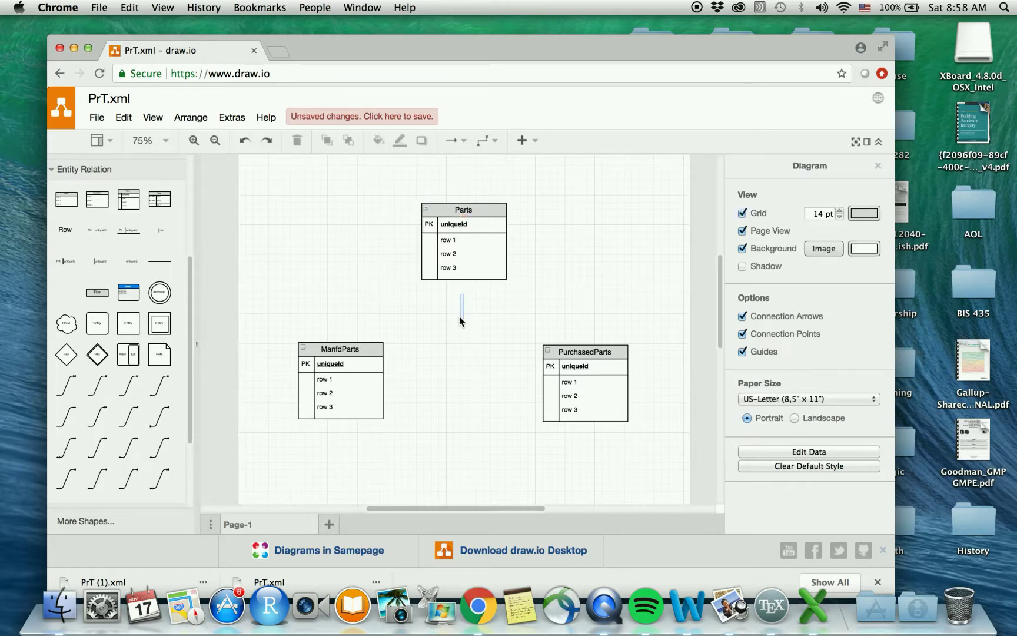
# Draw a connector from Parts to the top centre of ManfdParts, and move its Parts end into the empty space below Parts.
pyautogui.click(466, 208)
pyautogui.moveTo(463, 287)
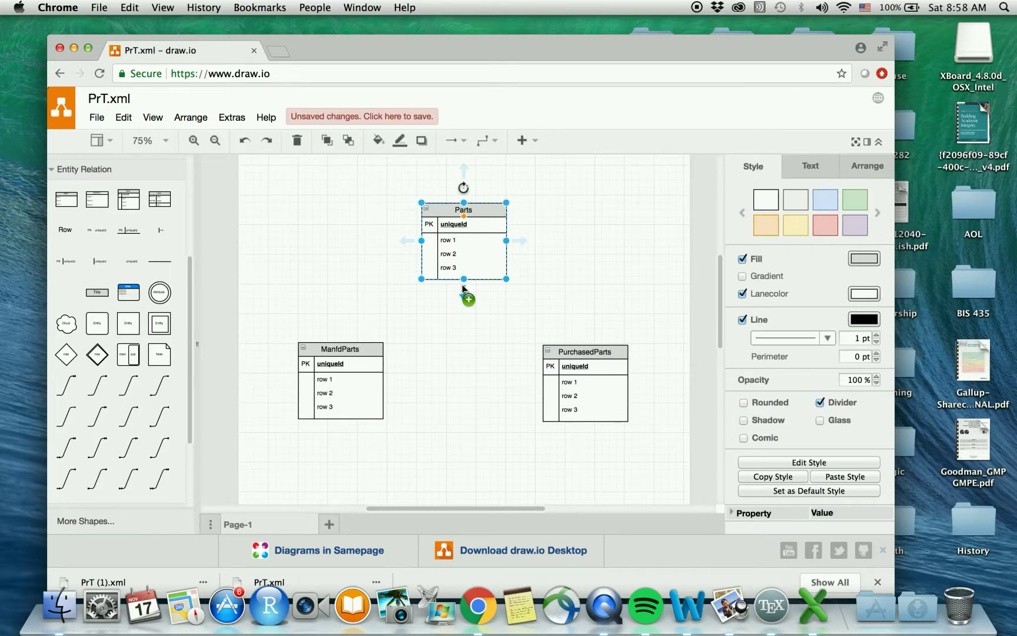
pyautogui.moveTo(461, 284); pyautogui.dragTo(335, 339)
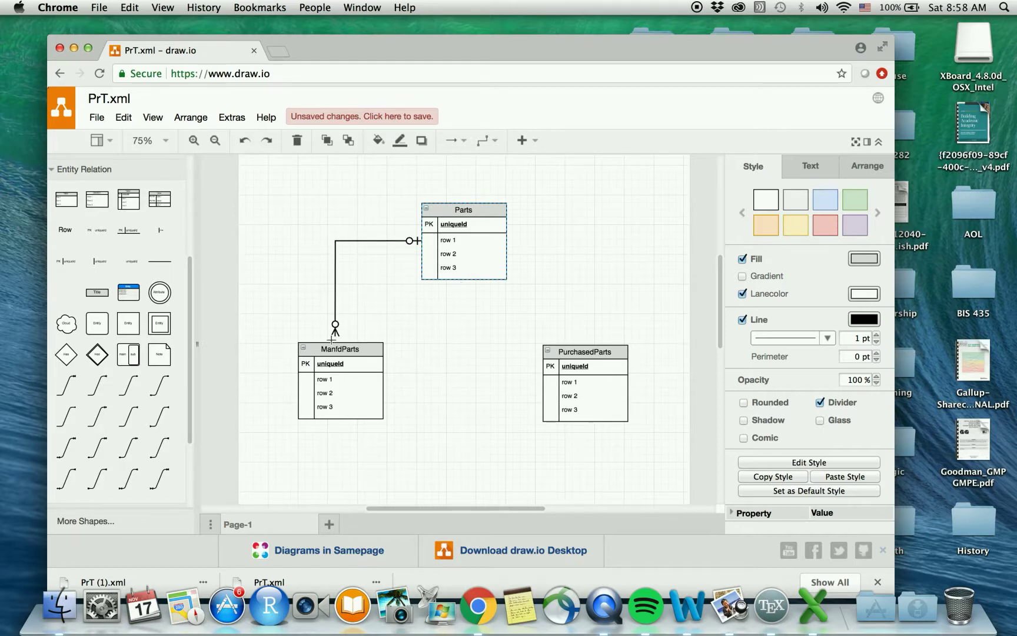
pyautogui.moveTo(332, 339); pyautogui.dragTo(341, 342)
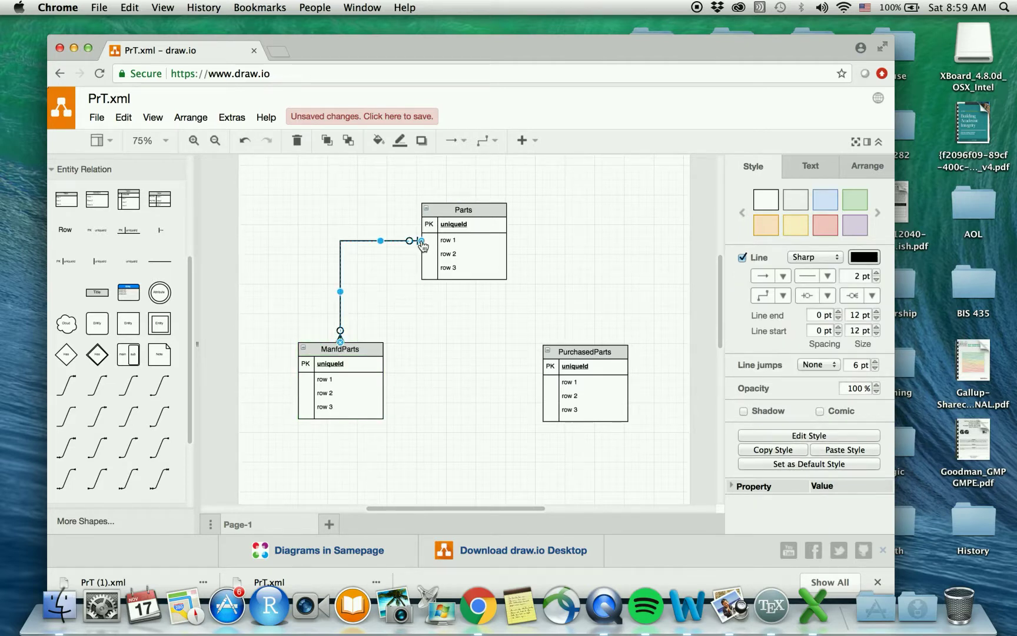
pyautogui.moveTo(422, 240); pyautogui.dragTo(459, 315)
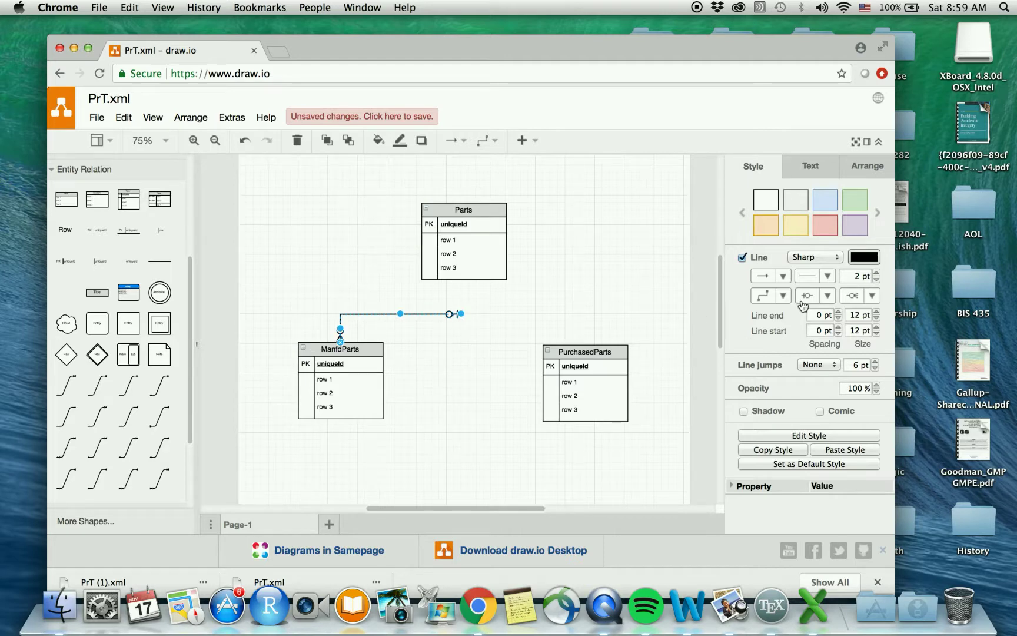
# Set both the line start and line end markers of the ManfdParts connector to None.
pyautogui.click(832, 295)
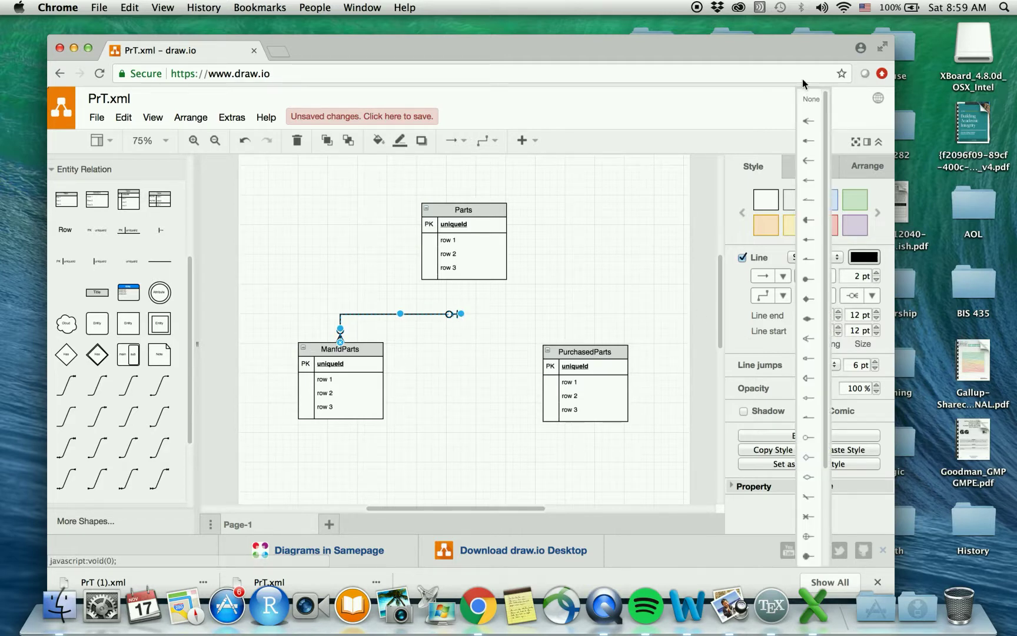
pyautogui.click(810, 99)
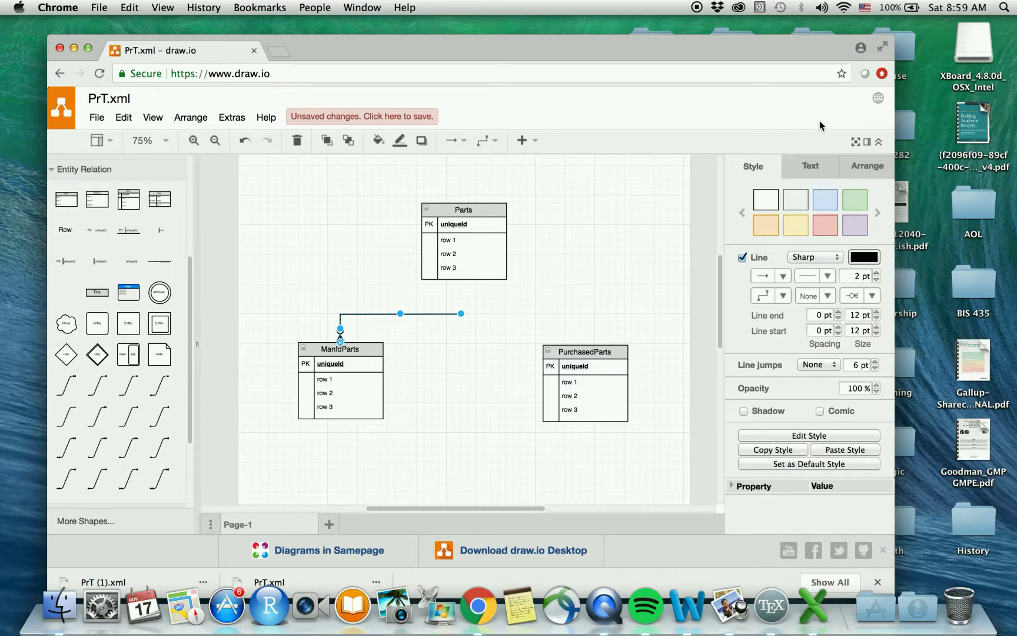
pyautogui.click(872, 296)
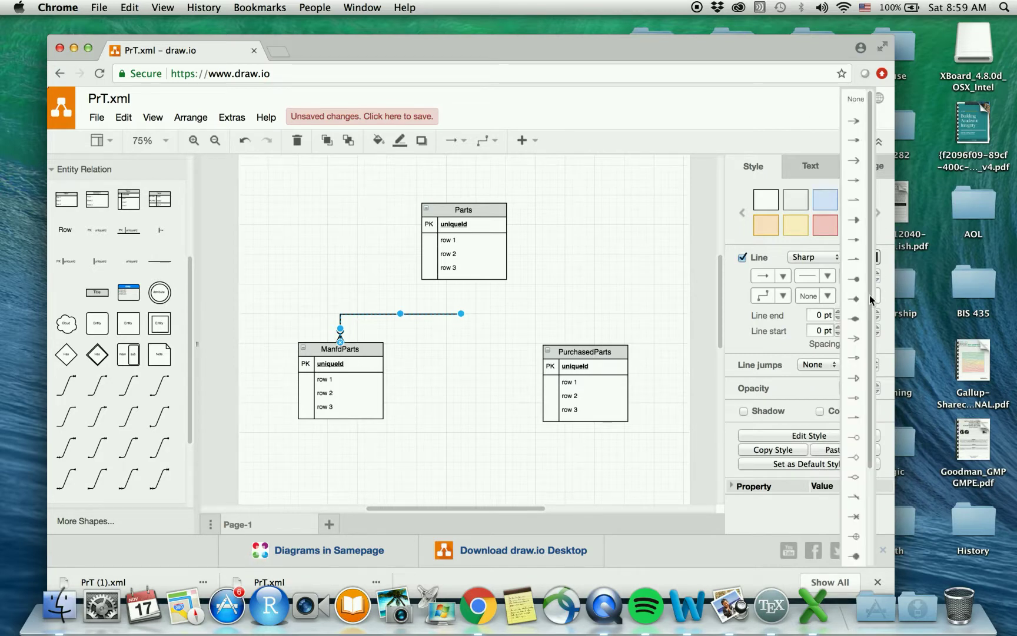
pyautogui.click(860, 102)
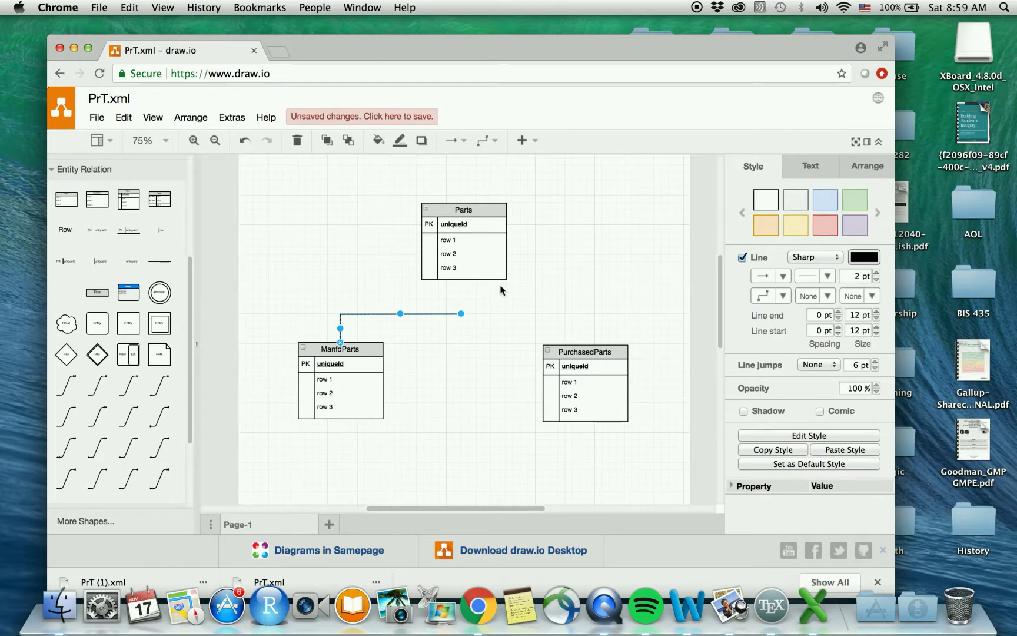
# Extend the connector's free end across and down to the top edge of PurchasedParts, forming a bracket over the two lower tables.
pyautogui.moveTo(474, 314); pyautogui.dragTo(596, 315)
pyautogui.moveTo(473, 310)
pyautogui.mouseDown()
pyautogui.moveTo(481, 330)
pyautogui.moveTo(484, 301)
pyautogui.moveTo(492, 328)
pyautogui.moveTo(484, 309)
pyautogui.mouseUp()
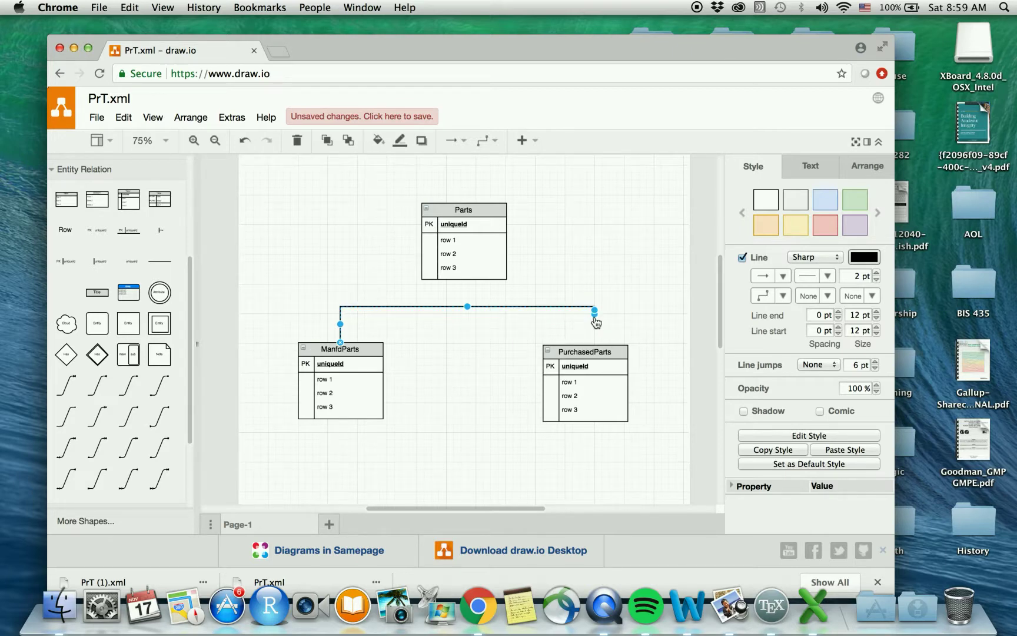
pyautogui.moveTo(594, 331); pyautogui.dragTo(595, 344)
pyautogui.click(612, 317)
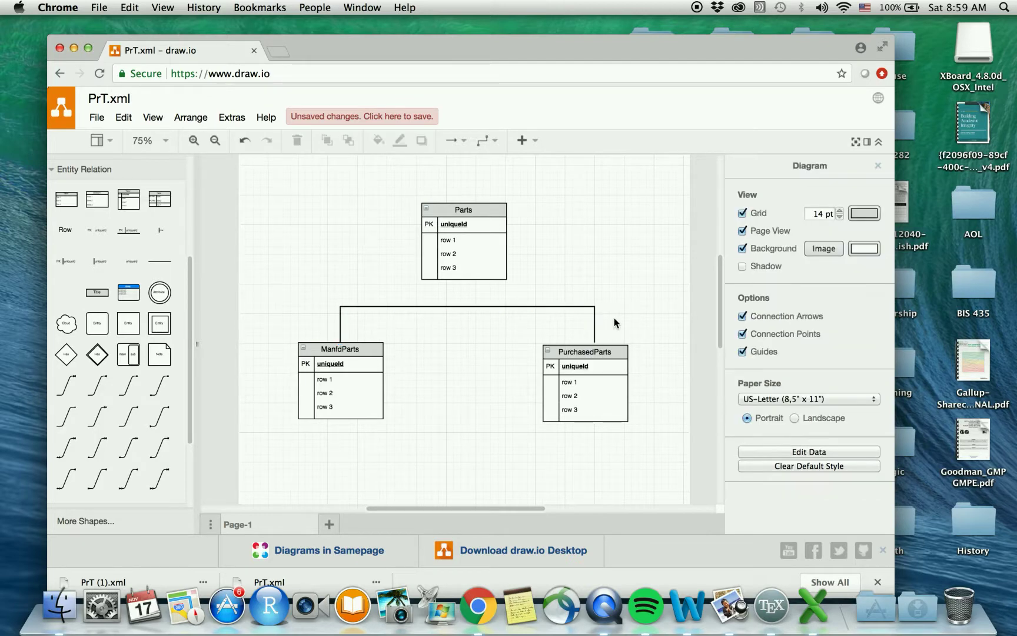
pyautogui.click(594, 333)
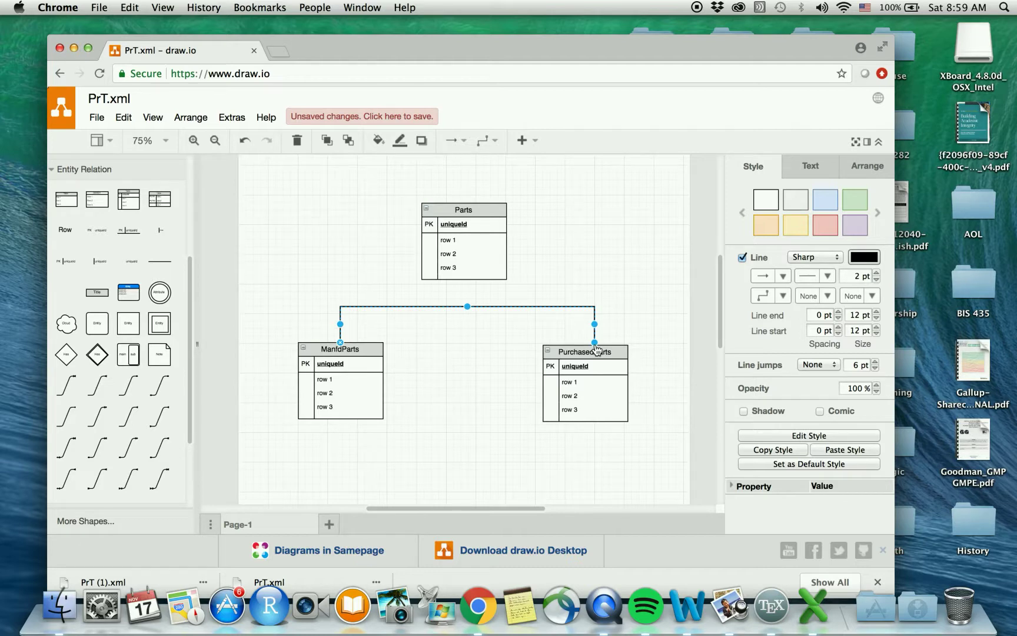
pyautogui.moveTo(595, 345)
pyautogui.mouseDown()
pyautogui.moveTo(594, 330)
pyautogui.moveTo(596, 344)
pyautogui.moveTo(586, 340)
pyautogui.moveTo(596, 346)
pyautogui.mouseUp()
pyautogui.click(612, 334)
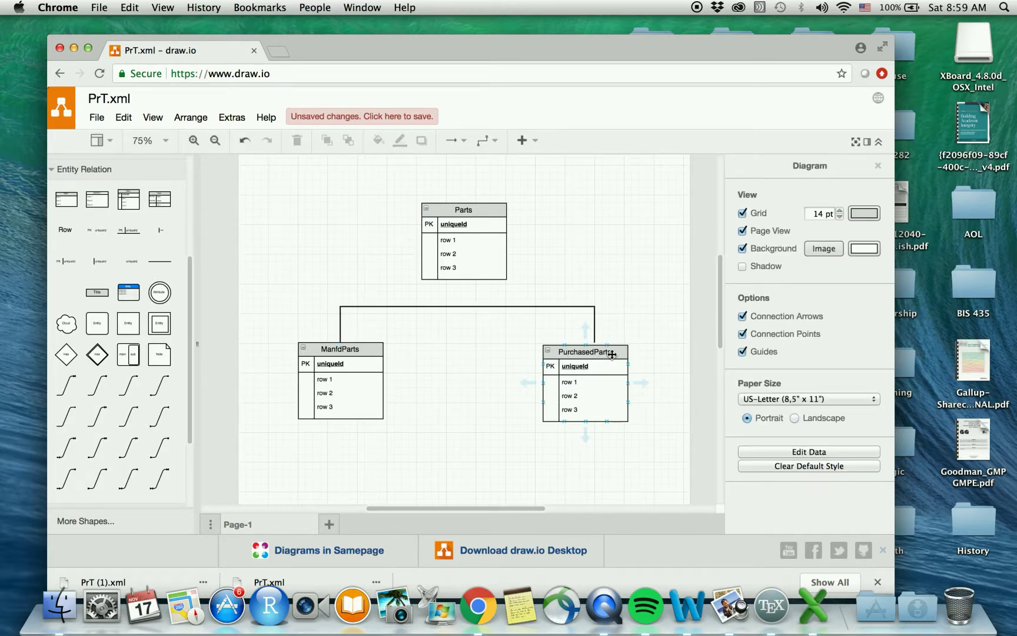
# Clear the lower-right table's title and nudge the table slightly up, level with ManfdParts and against the connector's end.
pyautogui.click(613, 353)
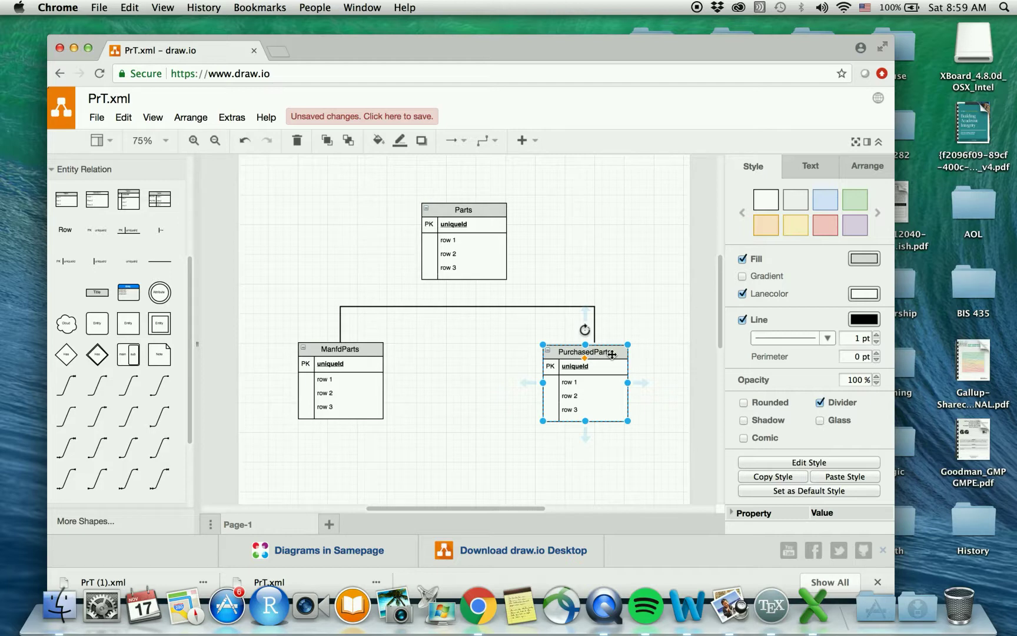
pyautogui.doubleClick(612, 353)
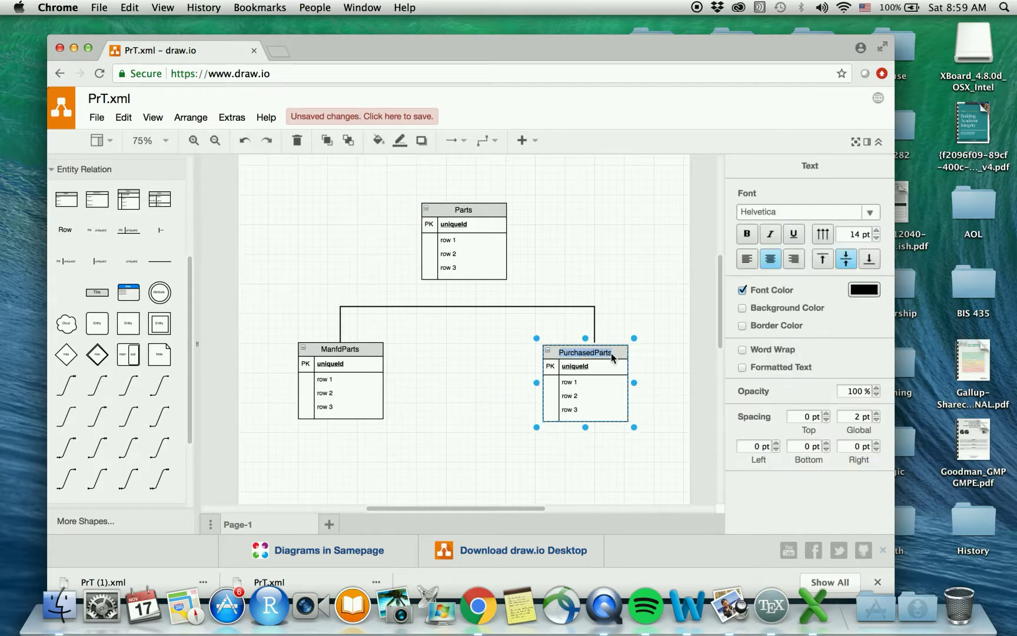
pyautogui.press('BackSpace')
pyautogui.click(607, 348)
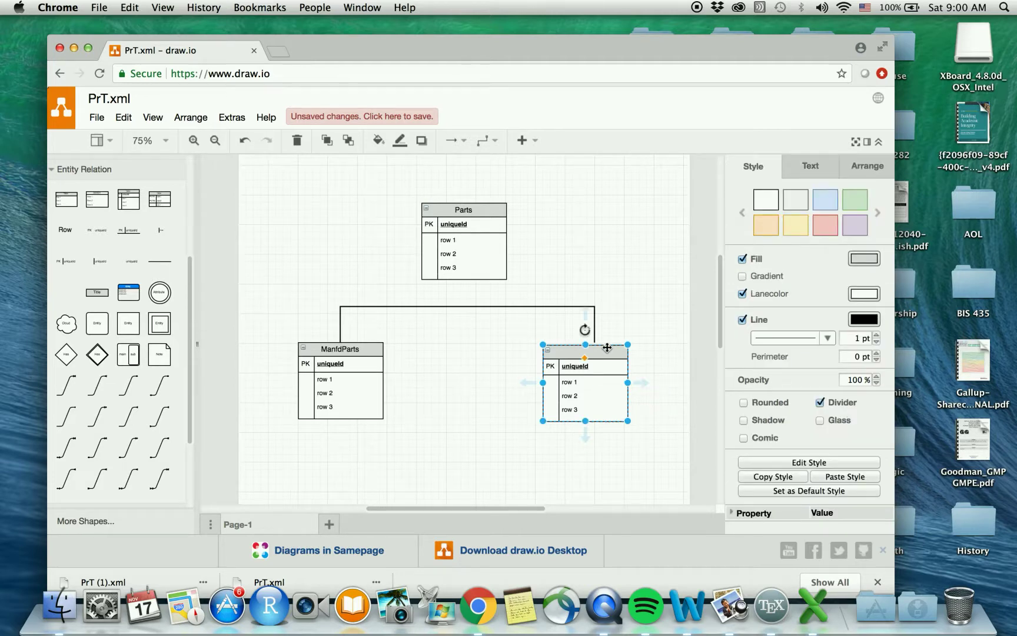
pyautogui.press('Up')
pyautogui.press('Up')
pyautogui.press('Up')
pyautogui.press('Up')
pyautogui.press('Up')
pyautogui.press('Up')
pyautogui.press('Up')
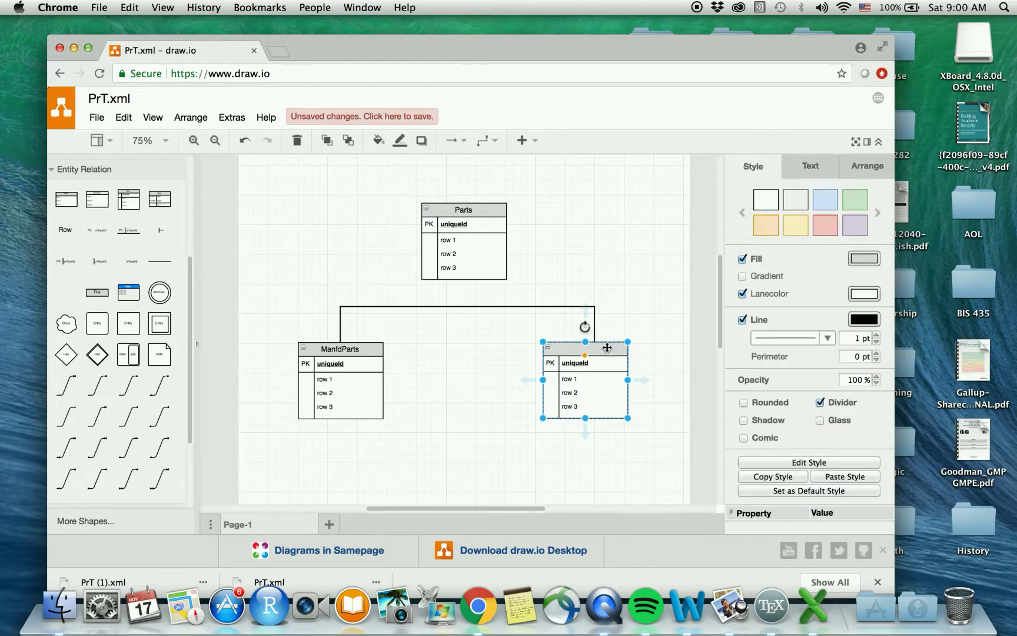
pyautogui.press('Down')
pyautogui.click(639, 299)
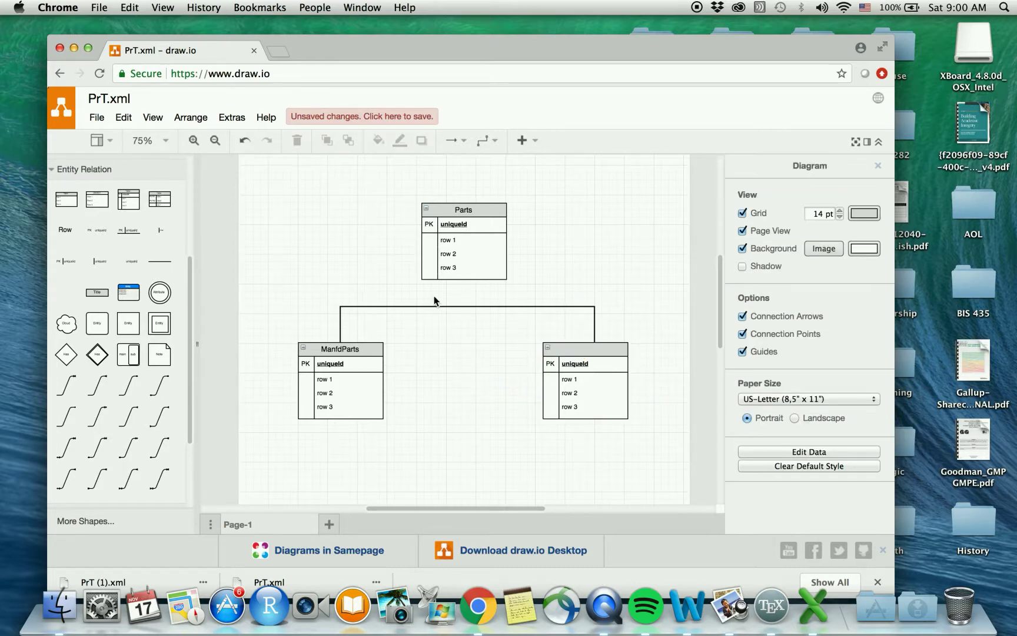
# Set the connector style to straight and draw a line from the bottom centre of Parts down to the bracket's horizontal line.
pyautogui.click(498, 141)
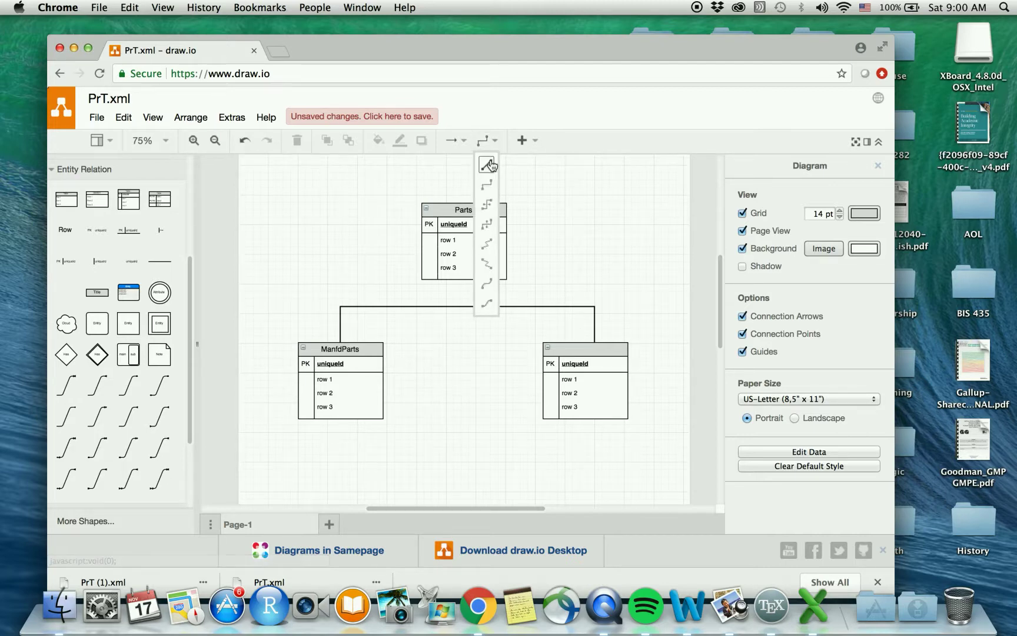
pyautogui.click(489, 164)
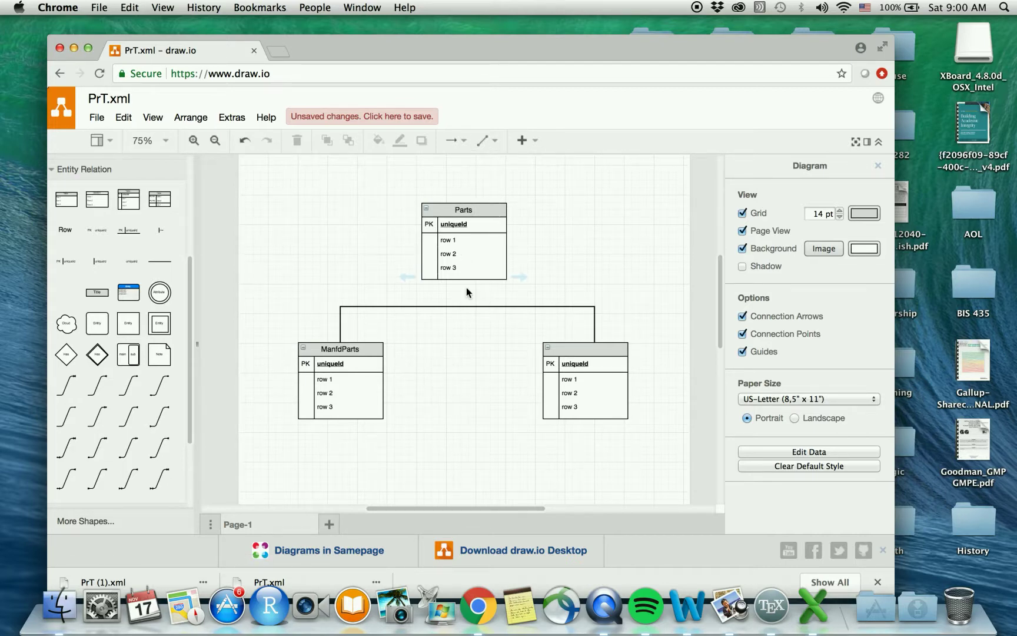
pyautogui.click(469, 247)
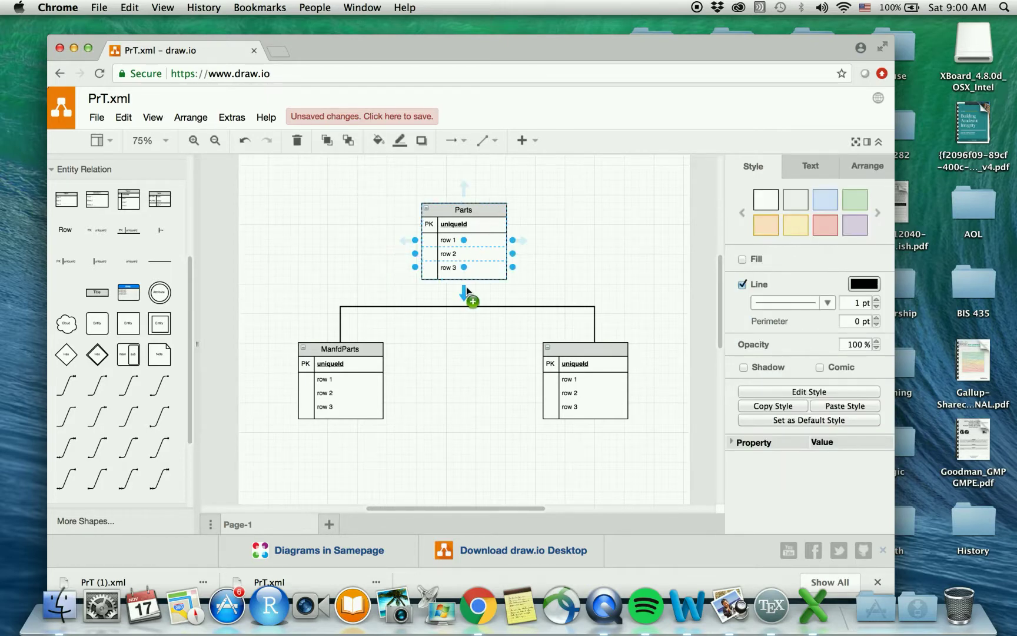
pyautogui.moveTo(466, 290); pyautogui.dragTo(466, 307)
pyautogui.click(466, 307)
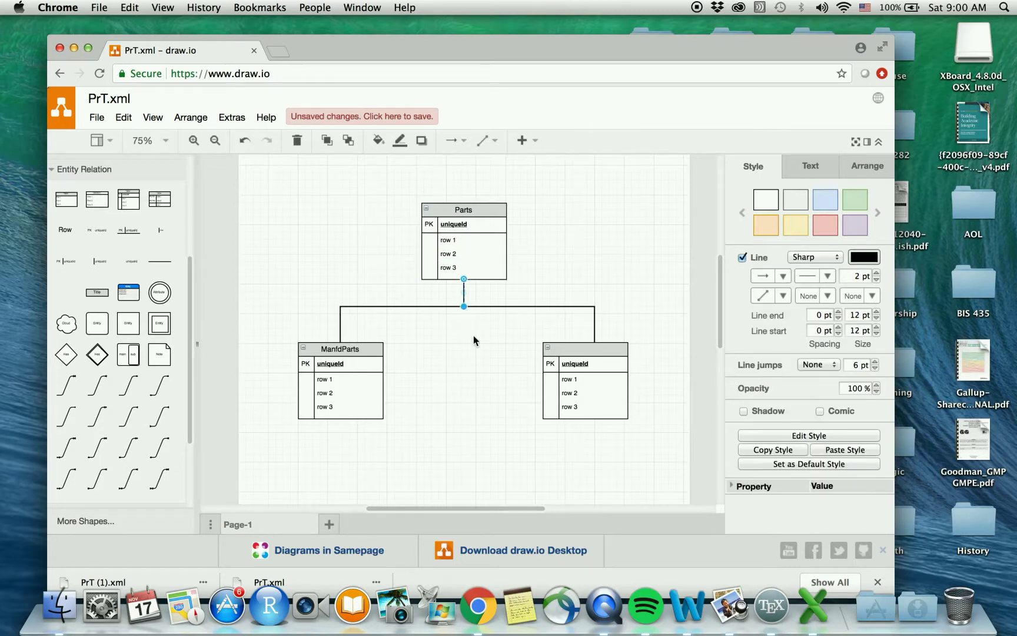
pyautogui.click(474, 339)
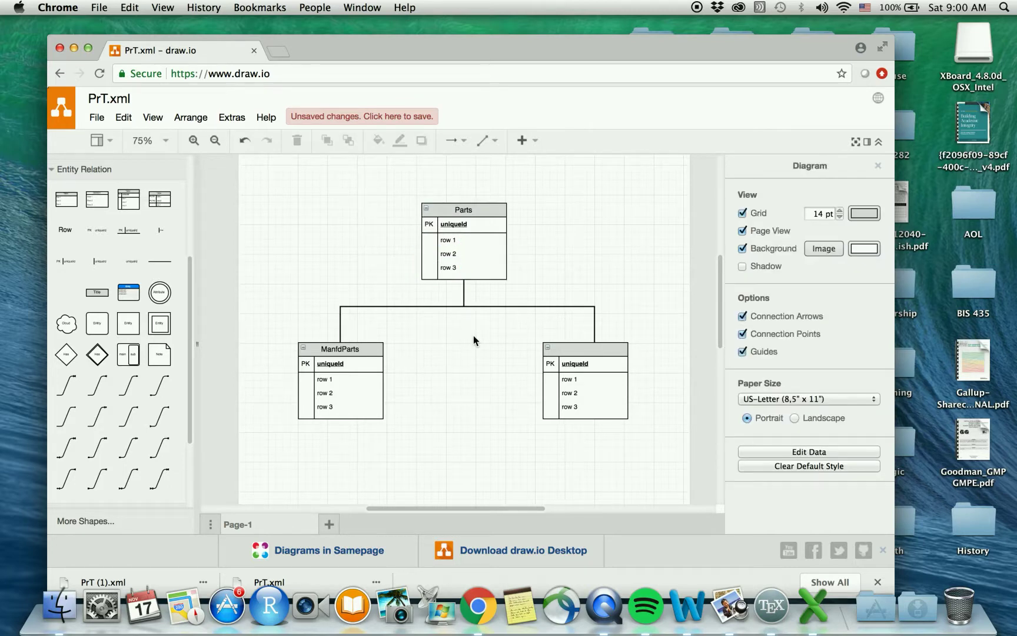
# Try a hollow triangle as the line end of the short vertical connector below Parts, and set it back to None.
pyautogui.click(463, 290)
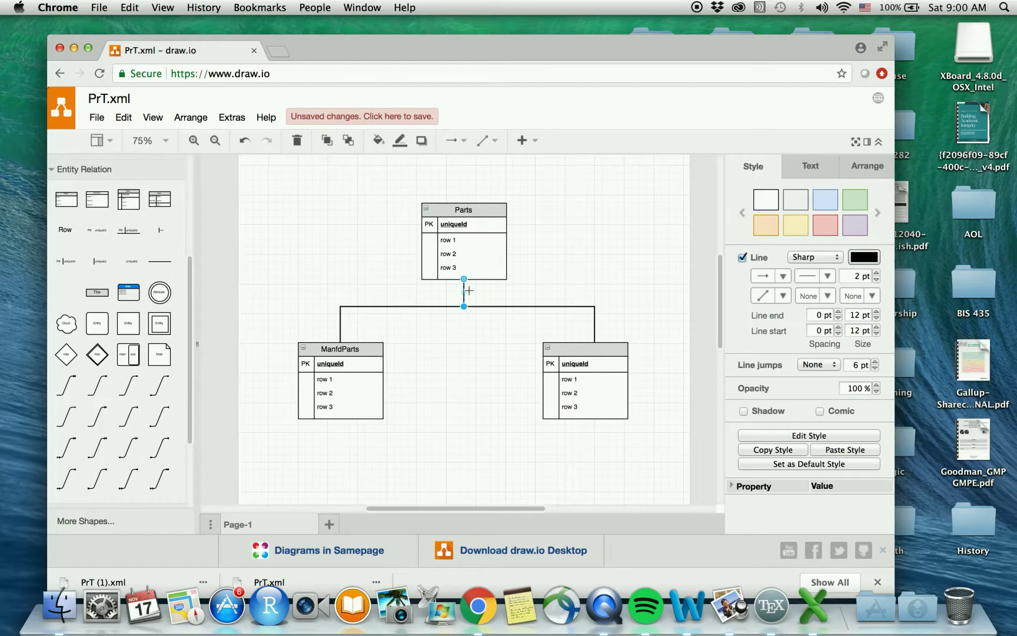
pyautogui.click(874, 297)
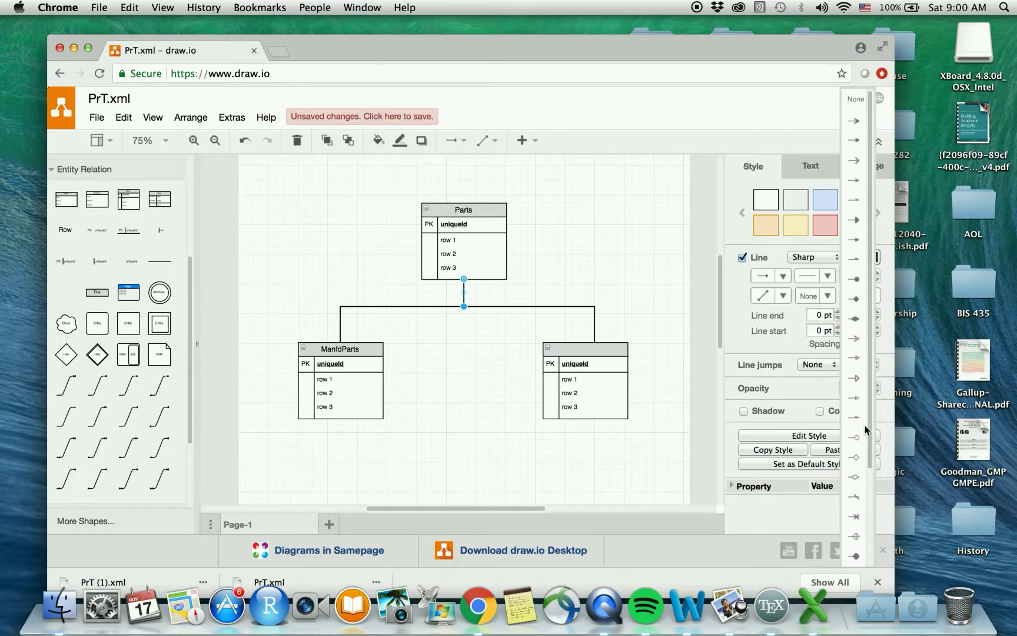
pyautogui.click(854, 379)
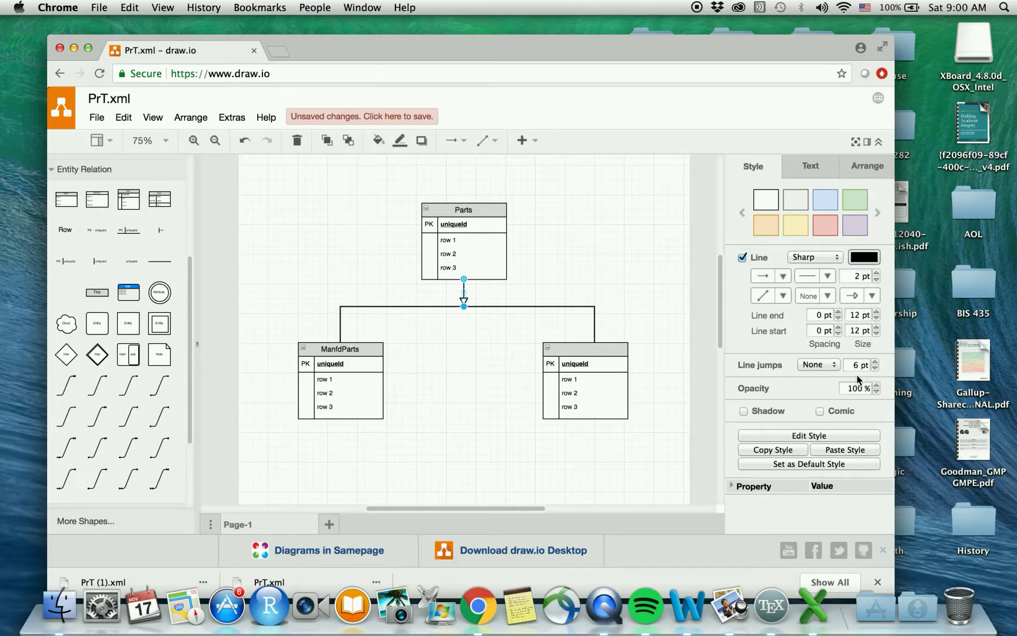
pyautogui.click(873, 295)
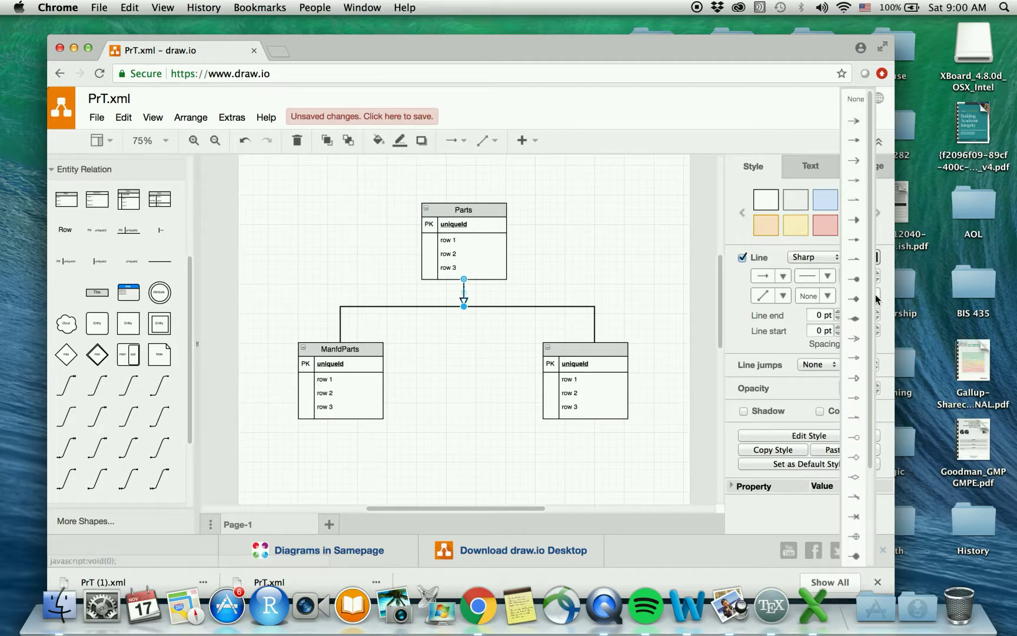
pyautogui.click(856, 99)
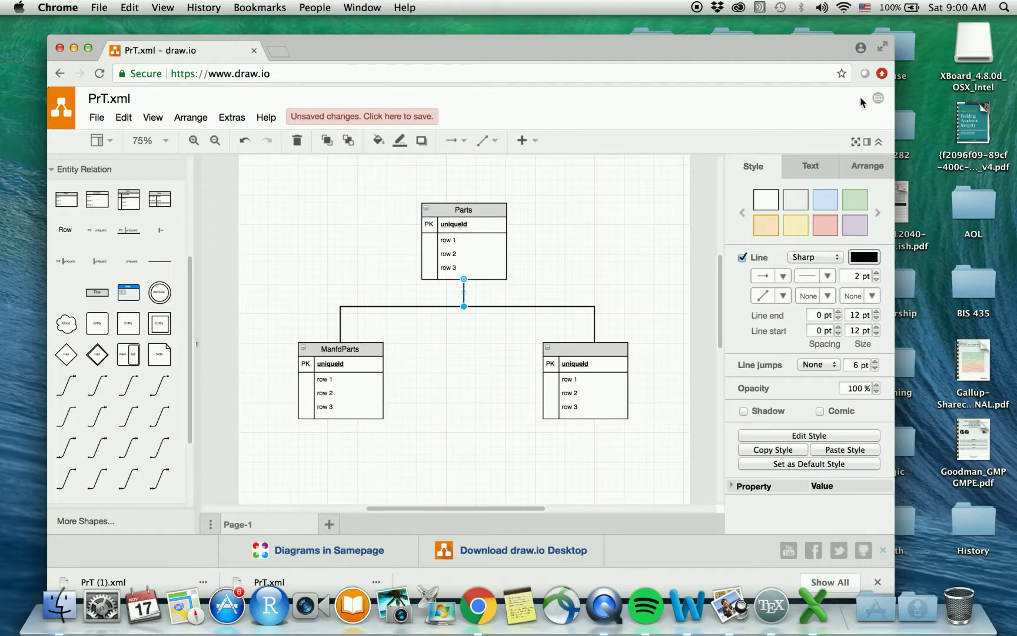
# Set the line start of the short vertical connector to a hollow triangle pointing at Parts.
pyautogui.click(830, 296)
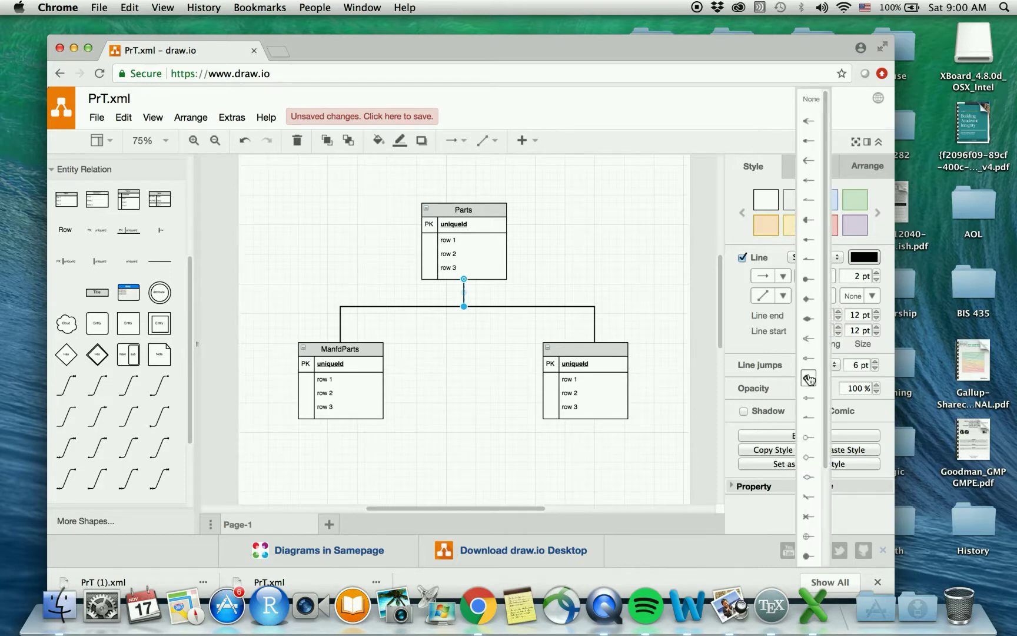
pyautogui.click(809, 373)
pyautogui.click(690, 272)
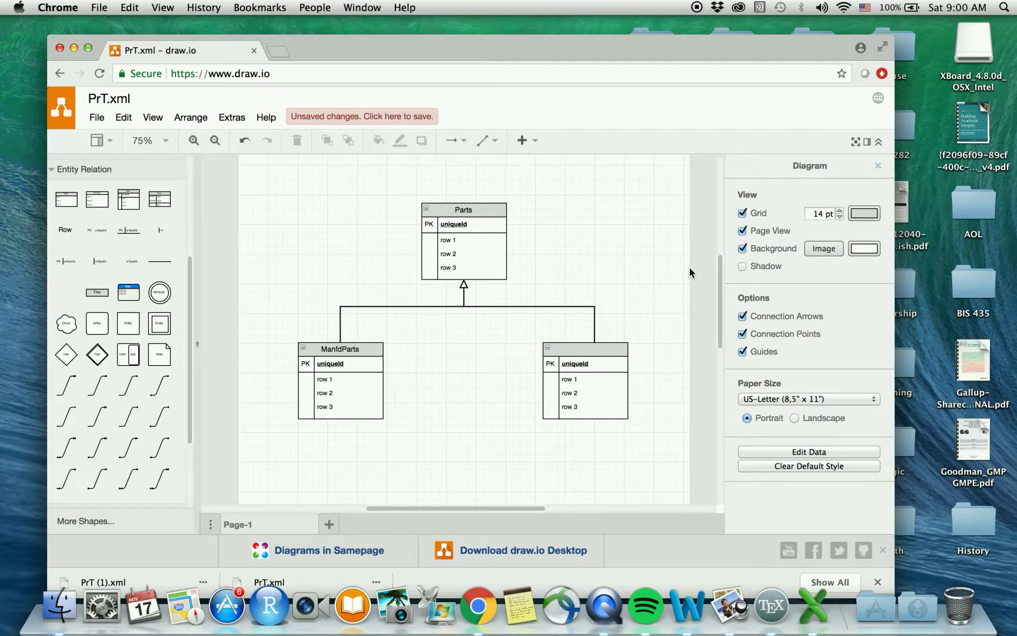
# Add the text label "{Mandatory, OR}" just above the bracket's horizontal line, beside the triangle connector.
pyautogui.doubleClick(488, 304)
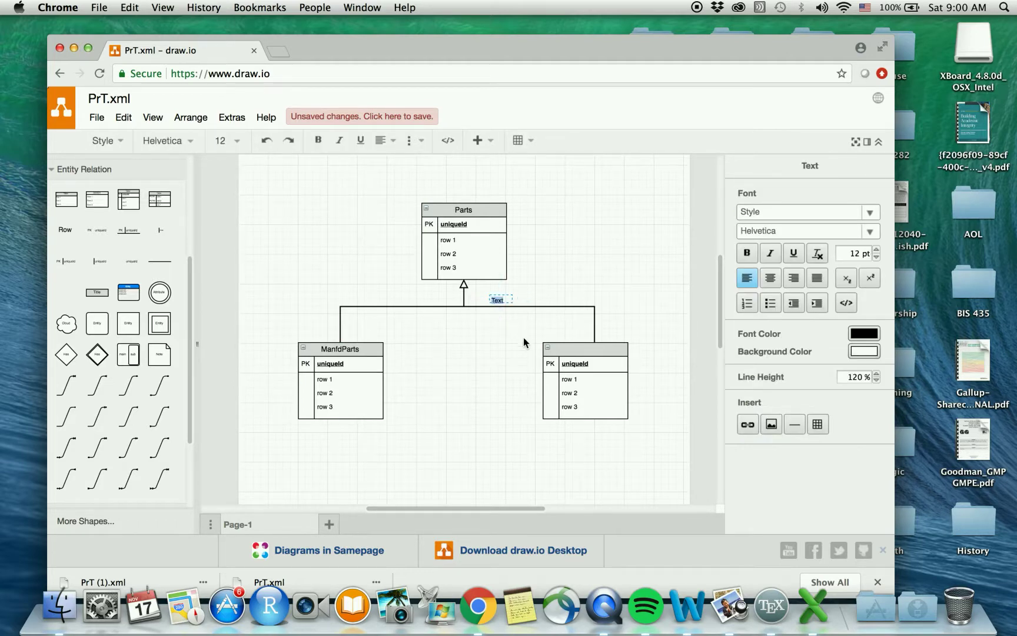
pyautogui.write('{')
pyautogui.write('Manda')
pyautogui.write('tory')
pyautogui.write(' -')
pyautogui.press('BackSpace')
pyautogui.press('BackSpace')
pyautogui.write(', OR')
pyautogui.click(578, 270)
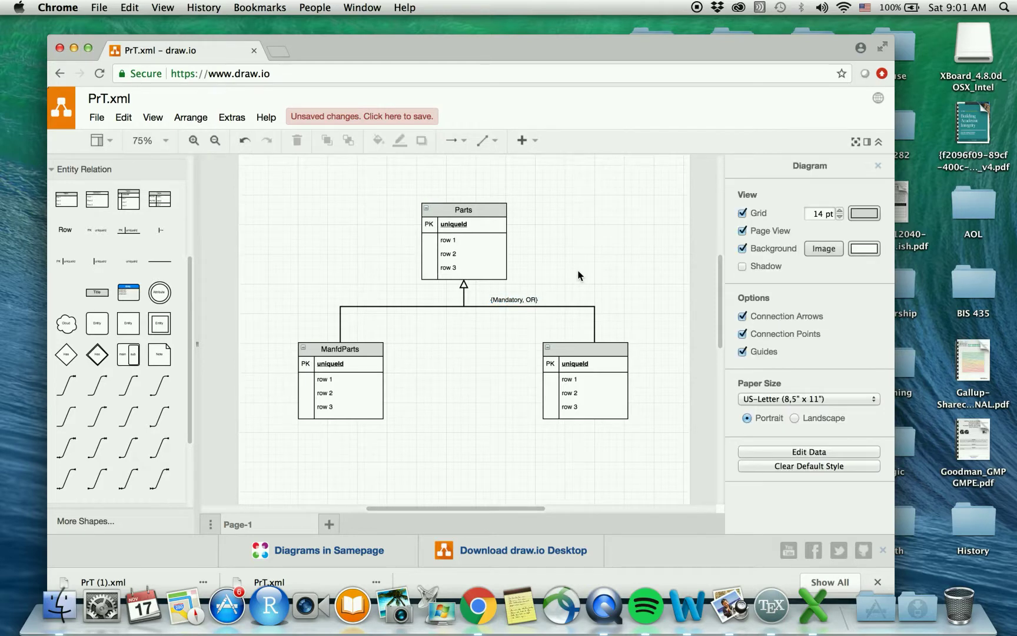
# Increase the font size of the {Mandatory, OR} label by four increments.
pyautogui.click(531, 303)
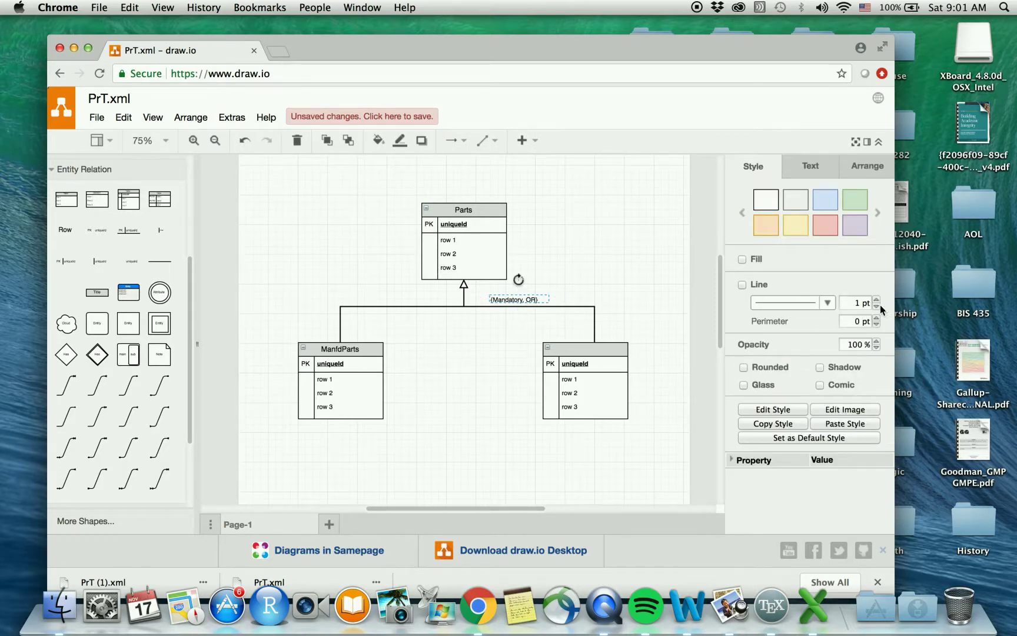
pyautogui.click(815, 167)
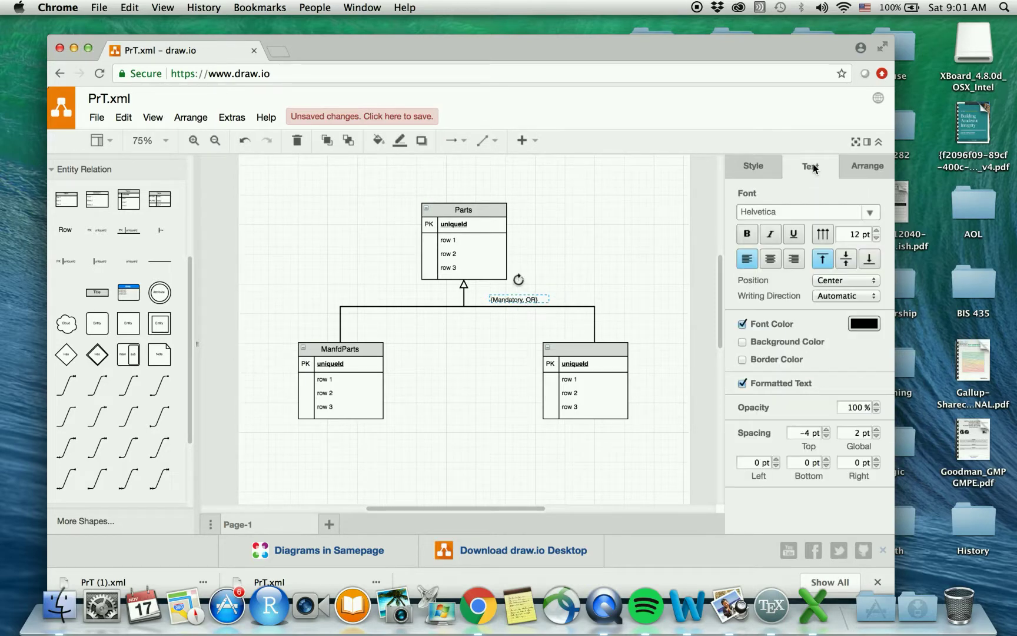
pyautogui.click(876, 231)
pyautogui.click(877, 231)
pyautogui.click(877, 231)
pyautogui.click(877, 231)
# Nudge the {Mandatory, OR} label up and left so it sits close beside the triangle connector, and deselect it.
pyautogui.press('Up')
pyautogui.press('Up')
pyautogui.press('Up')
pyautogui.press('Up')
pyautogui.press('Up')
pyautogui.press('Up')
pyautogui.press('Up')
pyautogui.press('Up')
pyautogui.press('Up')
pyautogui.press('Left')
pyautogui.press('Left')
pyautogui.press('Left')
pyautogui.press('Left')
pyautogui.press('Left')
pyautogui.press('Left')
pyautogui.press('Left')
pyautogui.press('Left')
pyautogui.press('Left')
pyautogui.press('Left')
pyautogui.press('Left')
pyautogui.press('Left')
pyautogui.press('Left')
pyautogui.press('Left')
pyautogui.press('Left')
pyautogui.press('Left')
pyautogui.press('Left')
pyautogui.press('Left')
pyautogui.press('Left')
pyautogui.press('Left')
pyautogui.press('Left')
pyautogui.press('Left')
pyautogui.press('Left')
pyautogui.press('Left')
pyautogui.press('Left')
pyautogui.press('Left')
pyautogui.press('Left')
pyautogui.press('Left')
pyautogui.press('Left')
pyautogui.press('Left')
pyautogui.click(532, 467)
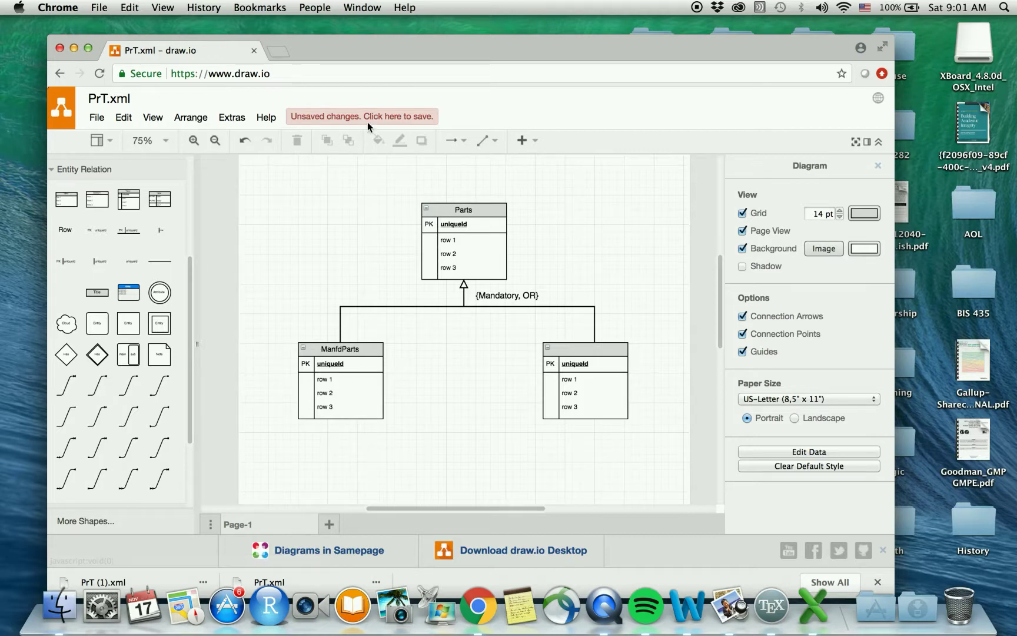
# Save the pending changes and save another copy of the diagram as PrT.xml to the device.
pyautogui.click(383, 114)
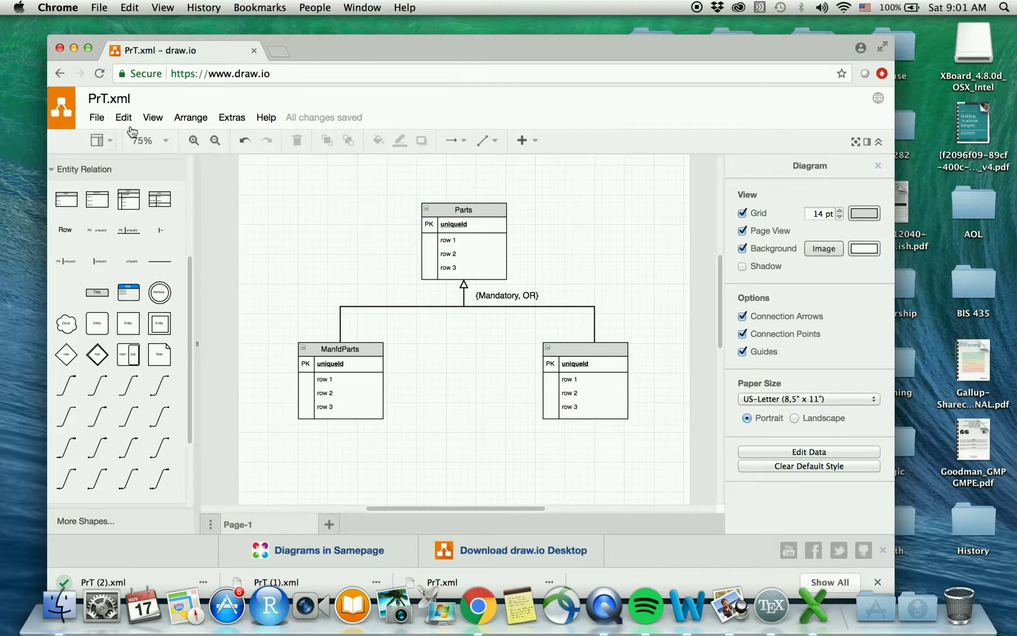
pyautogui.click(98, 120)
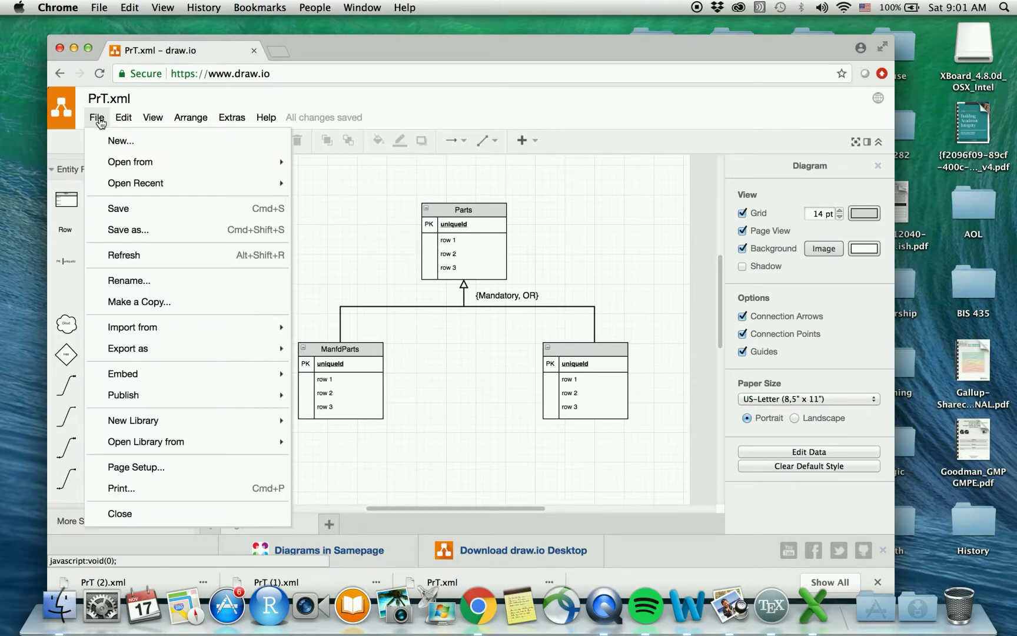
pyautogui.click(120, 229)
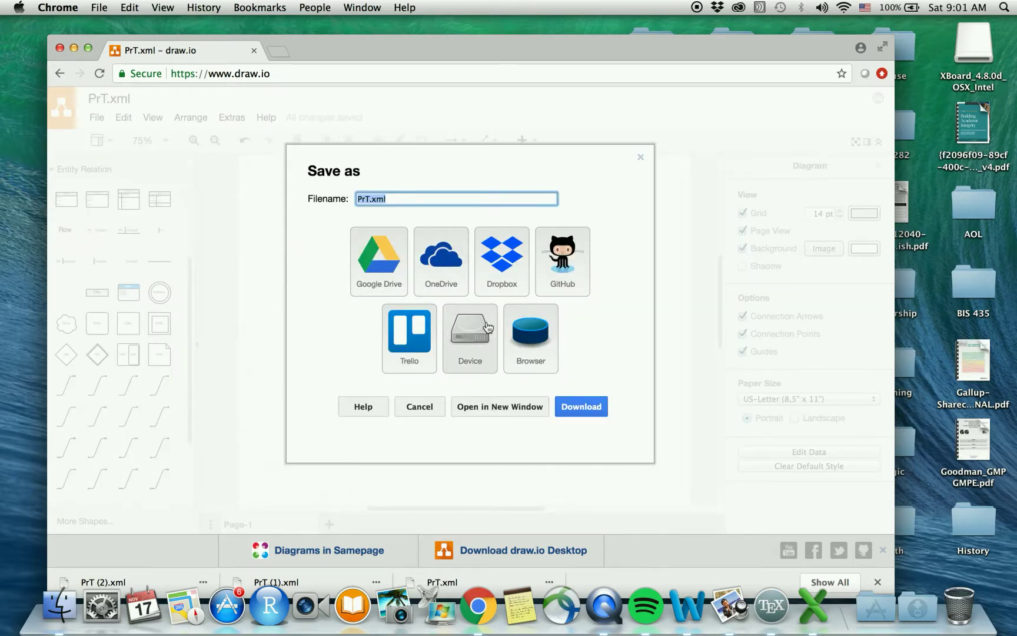
pyautogui.click(472, 361)
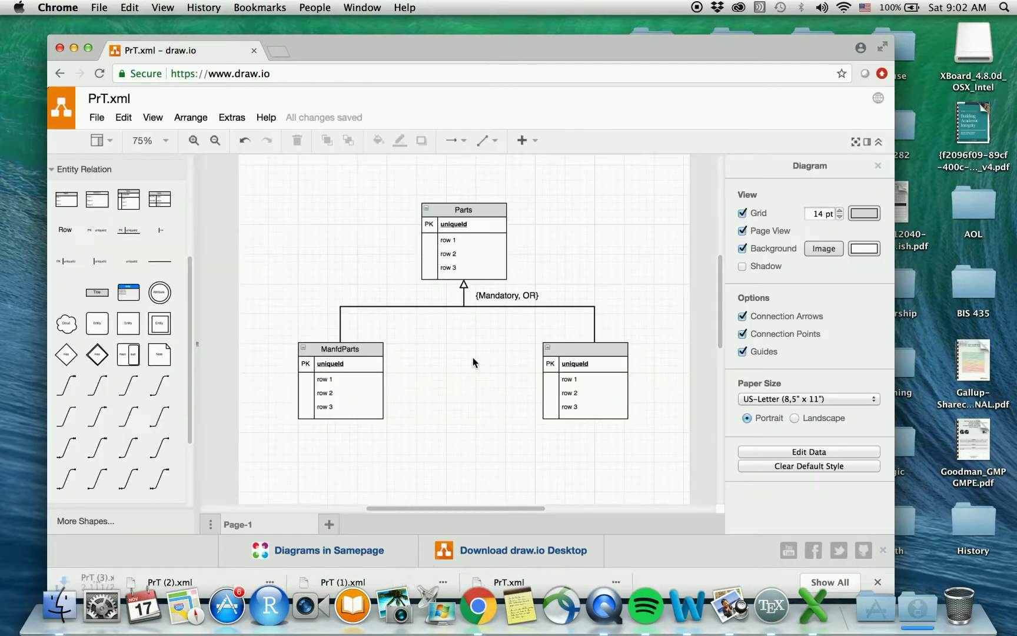
pyautogui.click(918, 600)
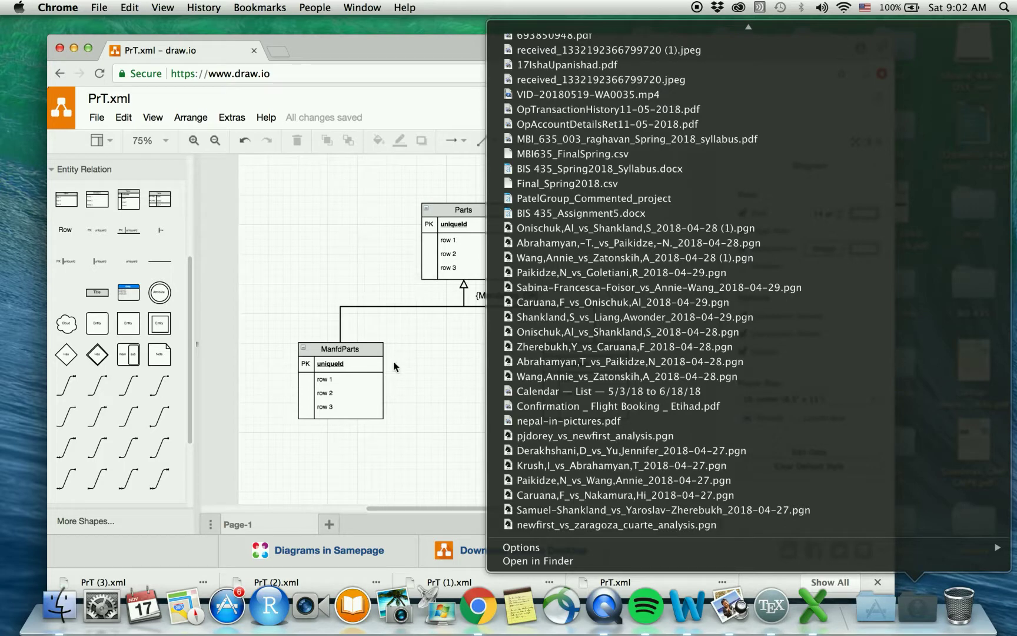
pyautogui.click(396, 394)
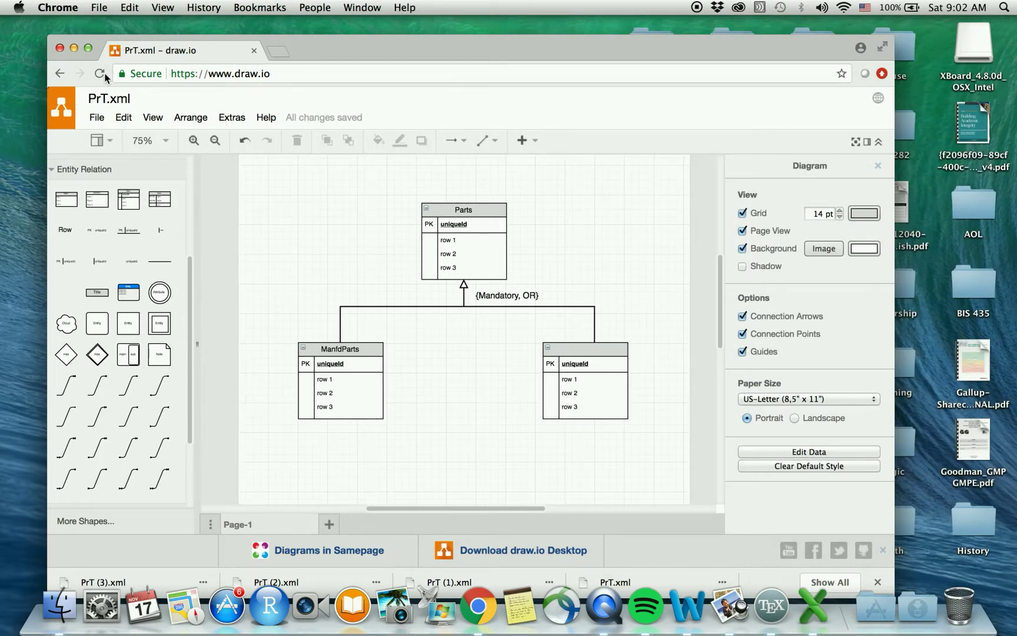
# Export the diagram as a PNG image at 100% zoom with border width 0 and download it as PrT.png.
pyautogui.click(97, 118)
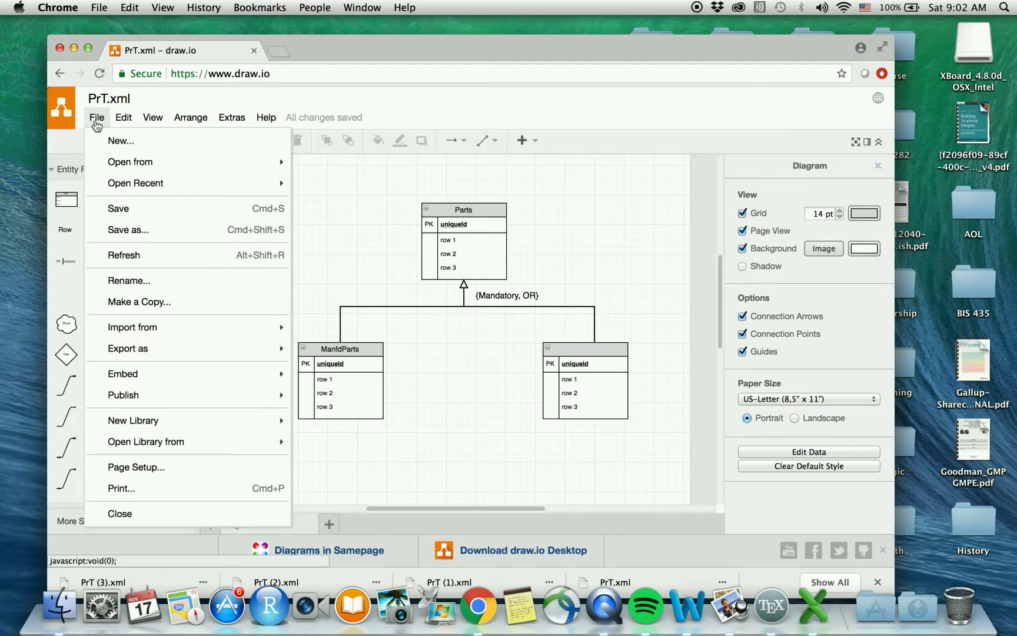
pyautogui.moveTo(141, 353)
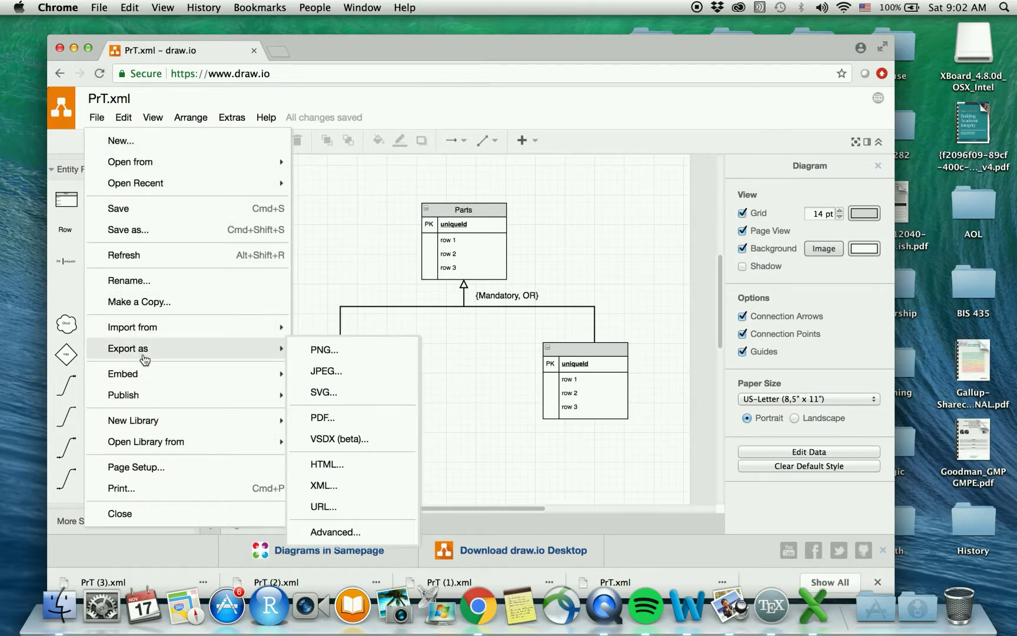
pyautogui.click(307, 351)
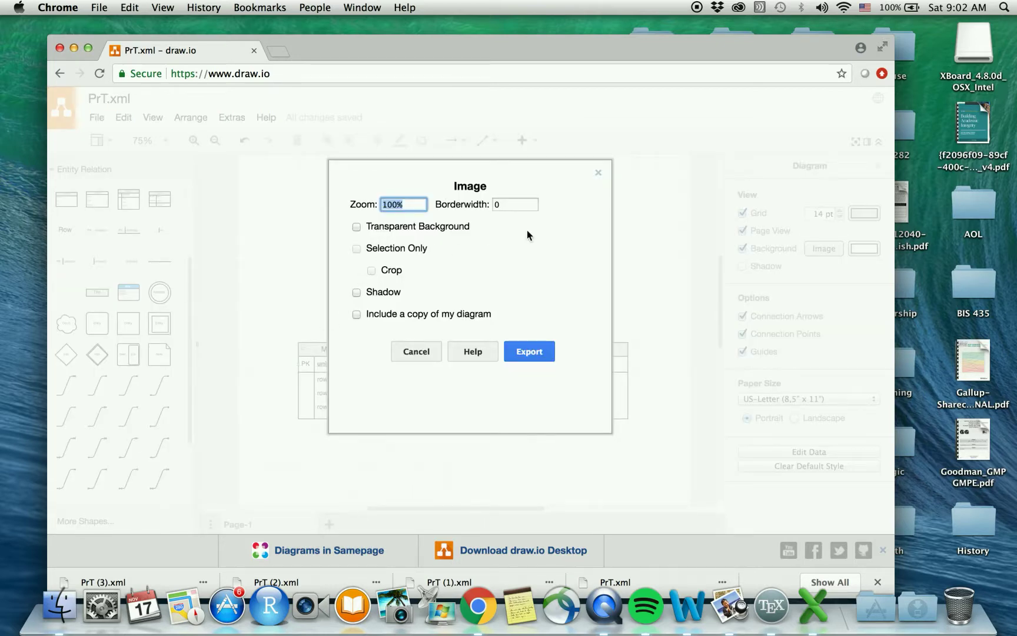
pyautogui.click(519, 354)
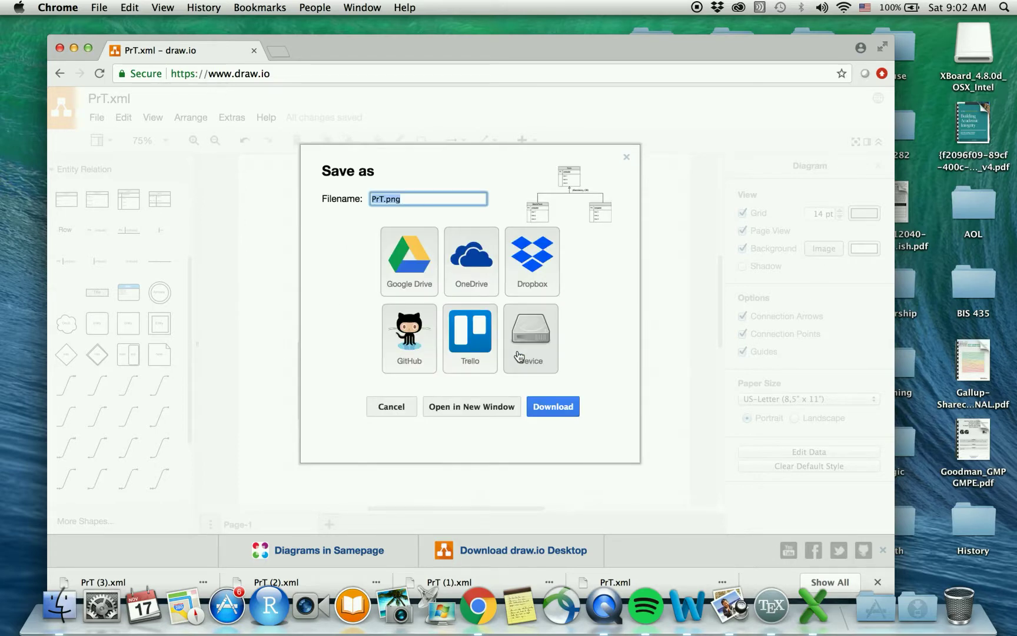
pyautogui.rightClick(550, 412)
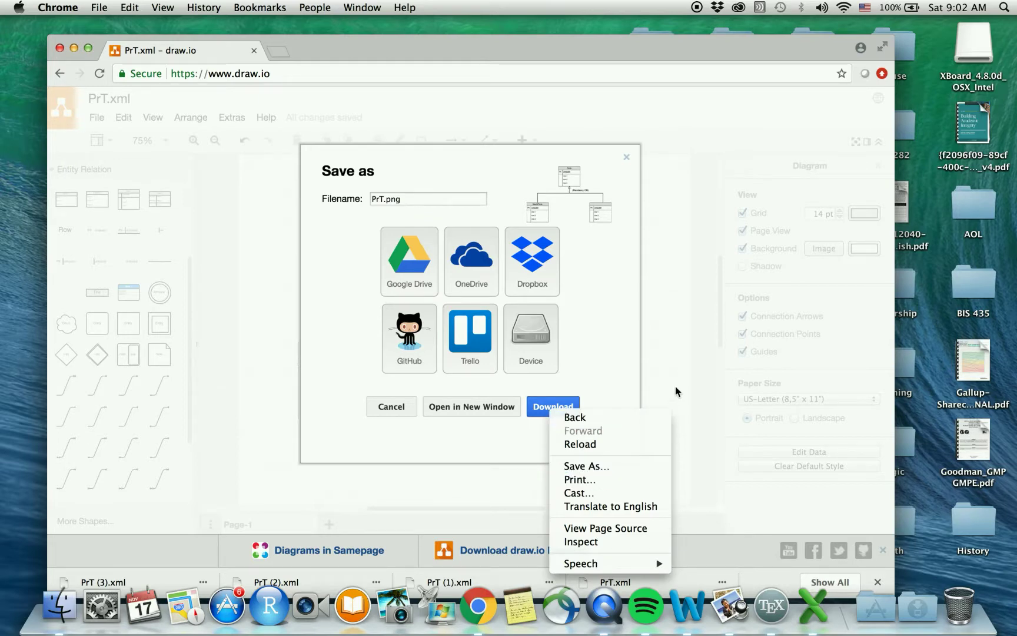
pyautogui.click(586, 351)
pyautogui.click(559, 404)
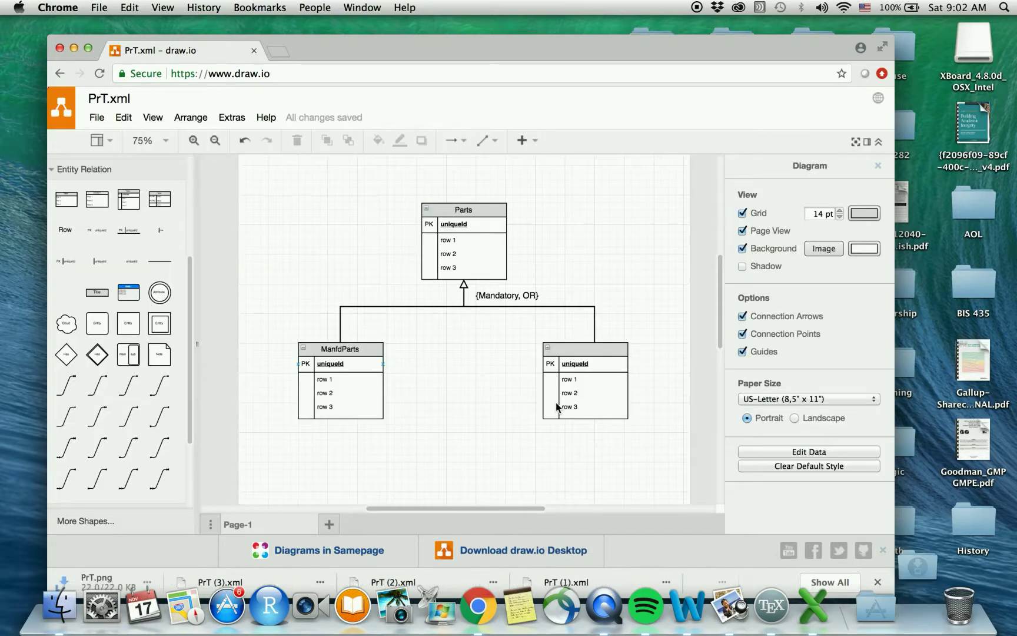
# Open PrT.png from the Downloads folder in Preview to check the exported diagram, and close it.
pyautogui.click(915, 597)
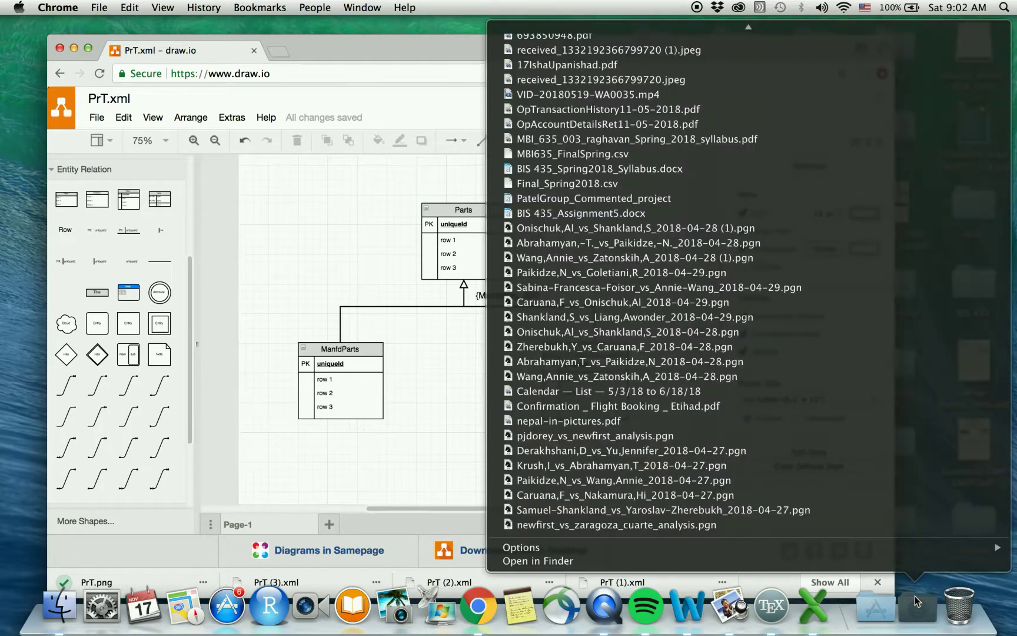
pyautogui.scroll(5, 674, 235)
pyautogui.scroll(10, 674, 234)
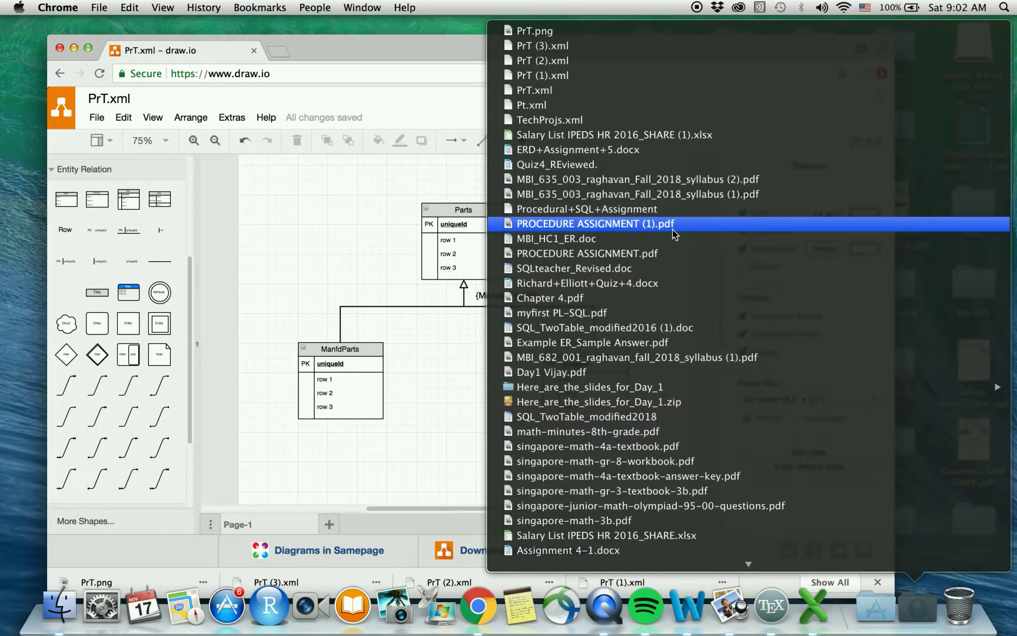
pyautogui.click(538, 34)
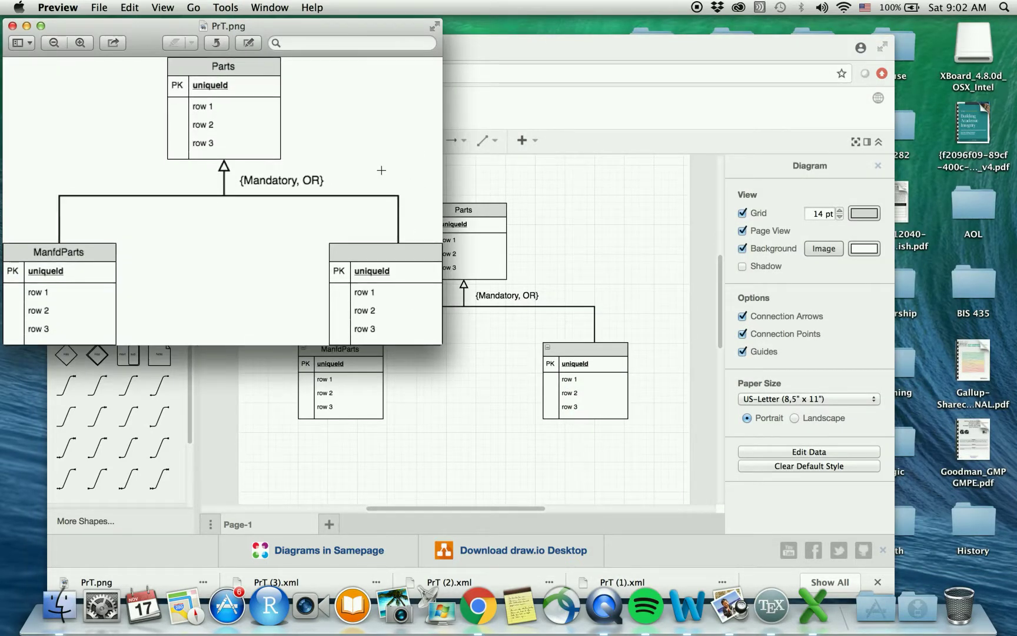
pyautogui.click(12, 26)
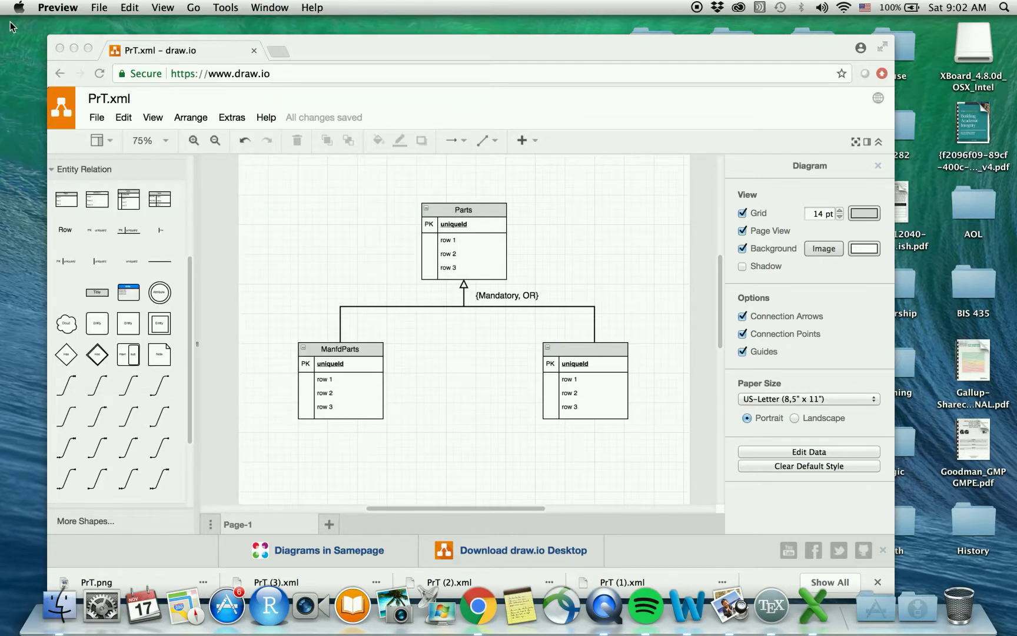
pyautogui.click(102, 114)
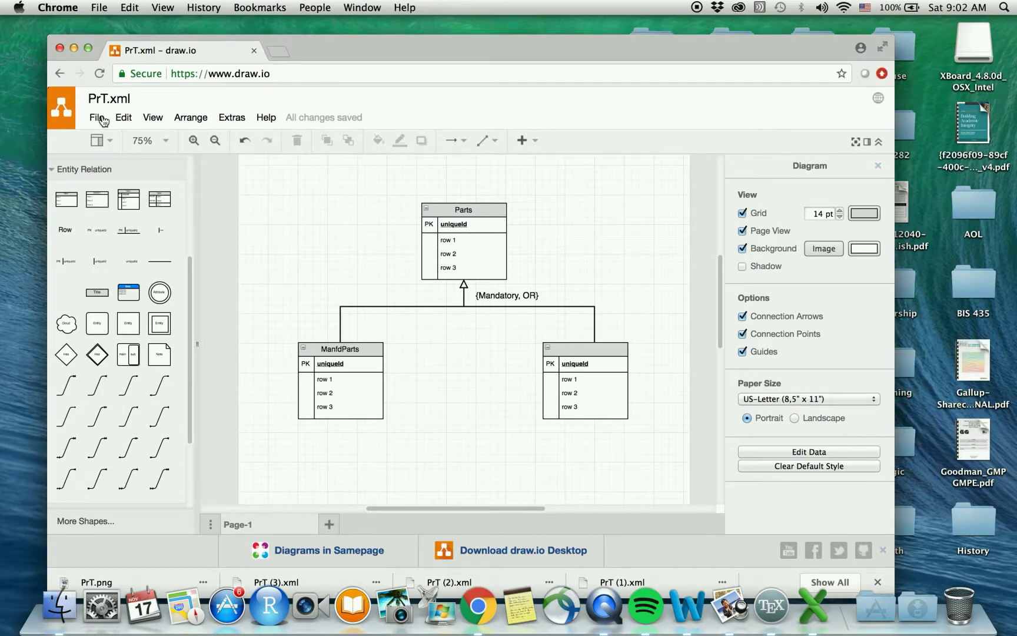
pyautogui.click(102, 114)
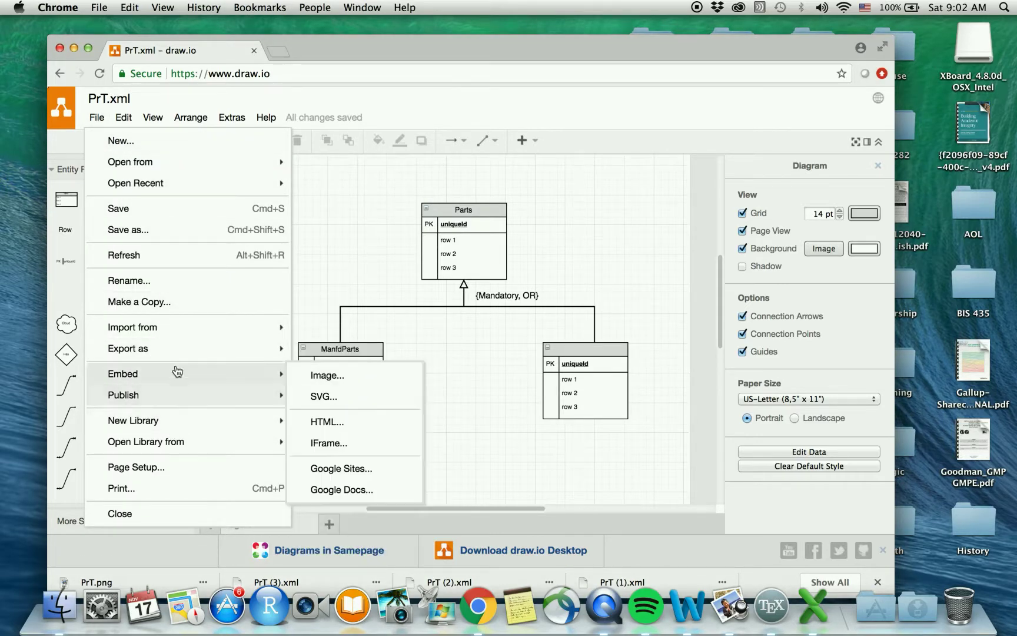
pyautogui.moveTo(186, 356)
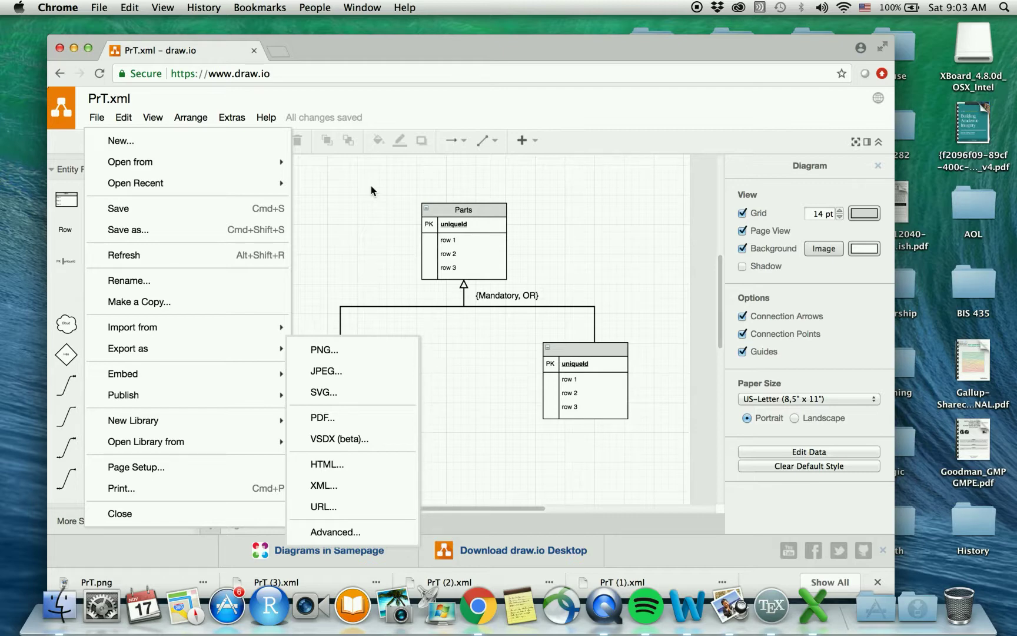
# Close the browser window and confirm leaving the draw.io site.
pyautogui.click(59, 48)
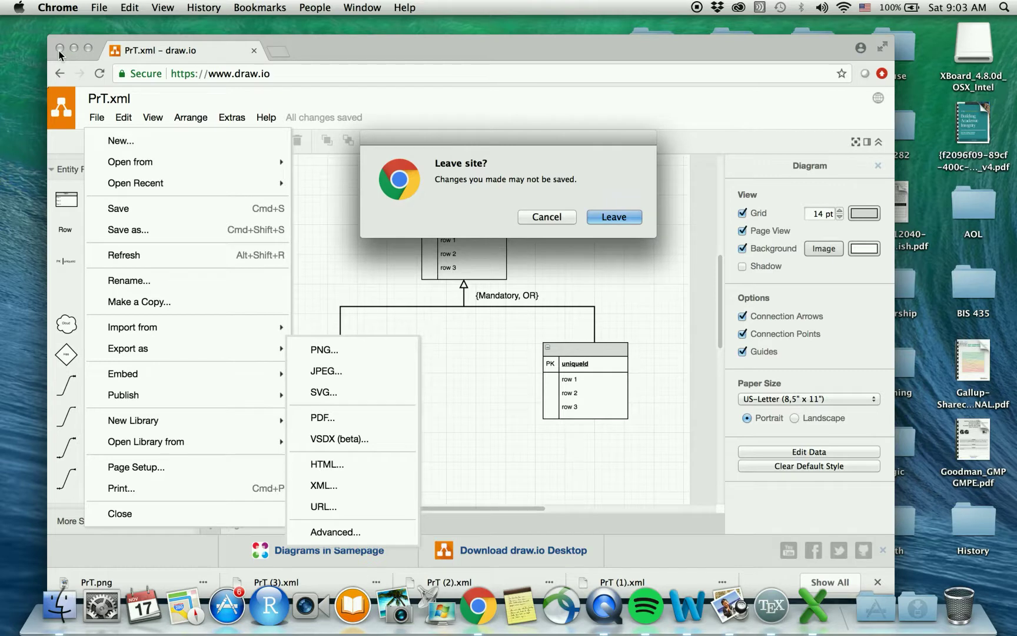
pyautogui.click(615, 217)
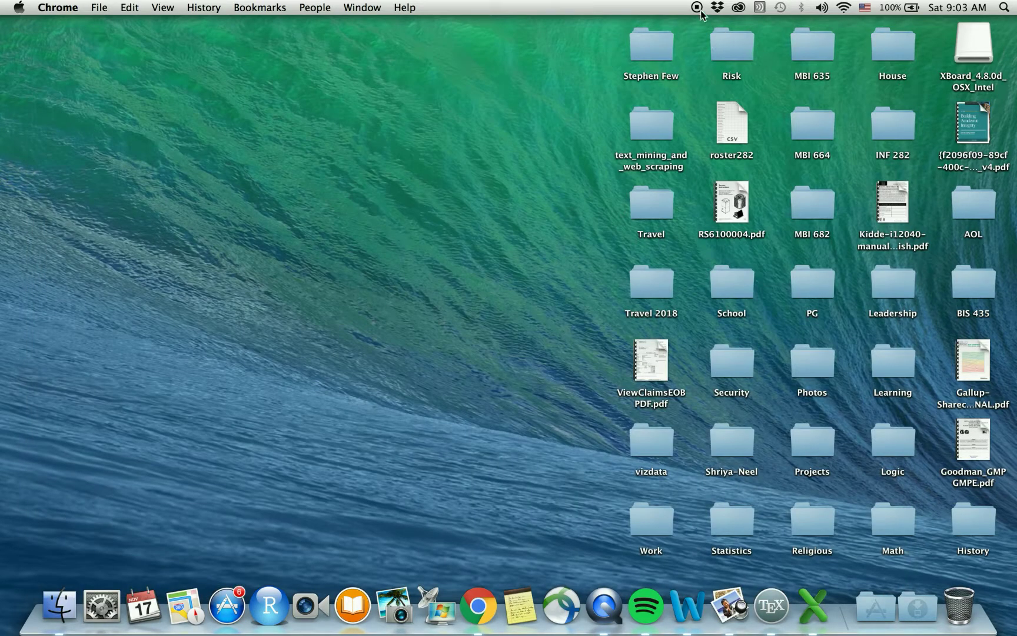